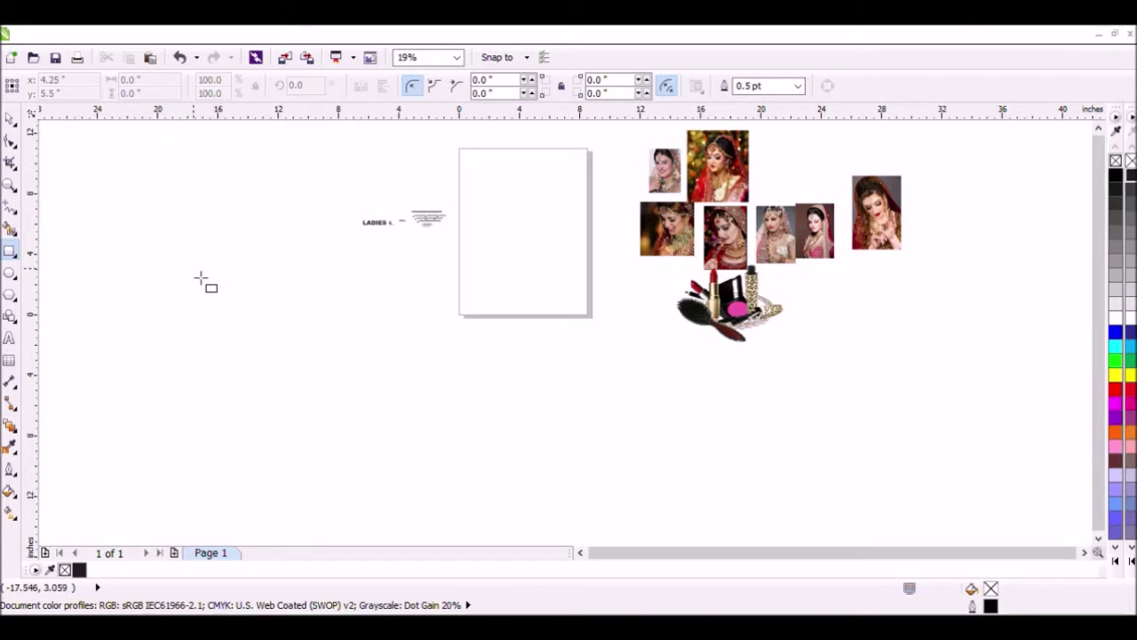
# - Draw a rectangle on the empty area left of the page and size it to 7 by 3 inches
pyautogui.moveTo(194, 269); pyautogui.dragTo(420, 348)
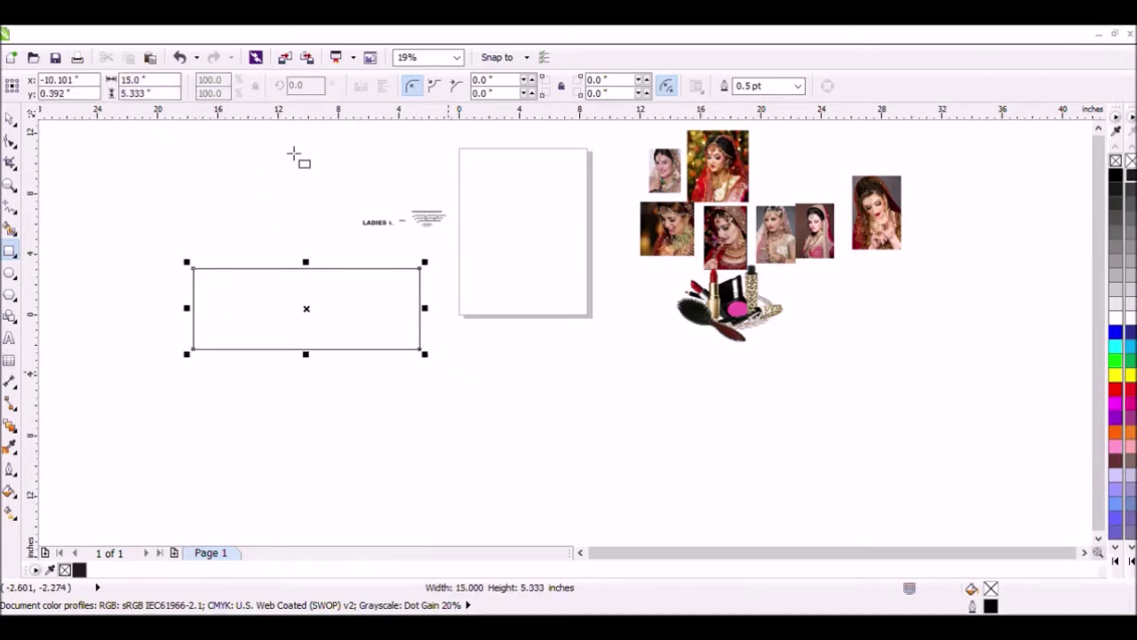
pyautogui.moveTo(168, 84); pyautogui.dragTo(126, 94)
pyautogui.write('7')
pyautogui.press('Tab')
pyautogui.write('3')
pyautogui.press('Return')
# - Move the rectangle onto the lower part of the page
pyautogui.click(10, 119)
pyautogui.click(206, 151)
pyautogui.moveTo(495, 293); pyautogui.dragTo(538, 292)
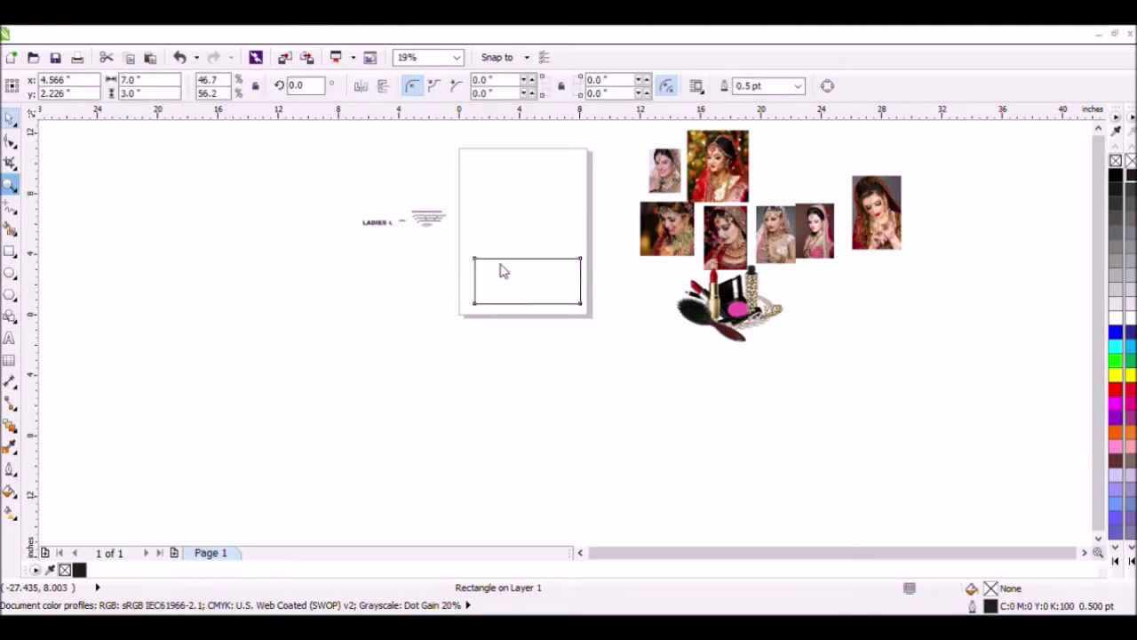
# - Set the rectangle's height to 4 inches
pyautogui.press('z')
pyautogui.moveTo(457, 247); pyautogui.dragTo(627, 340)
pyautogui.click(10, 118)
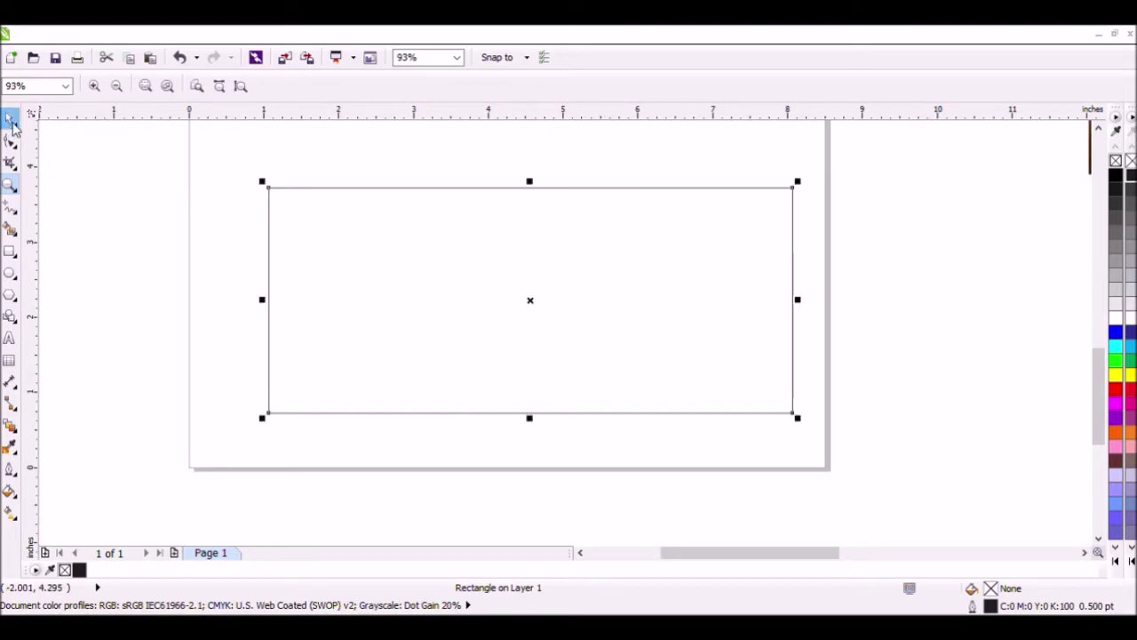
pyautogui.moveTo(160, 97); pyautogui.dragTo(115, 107)
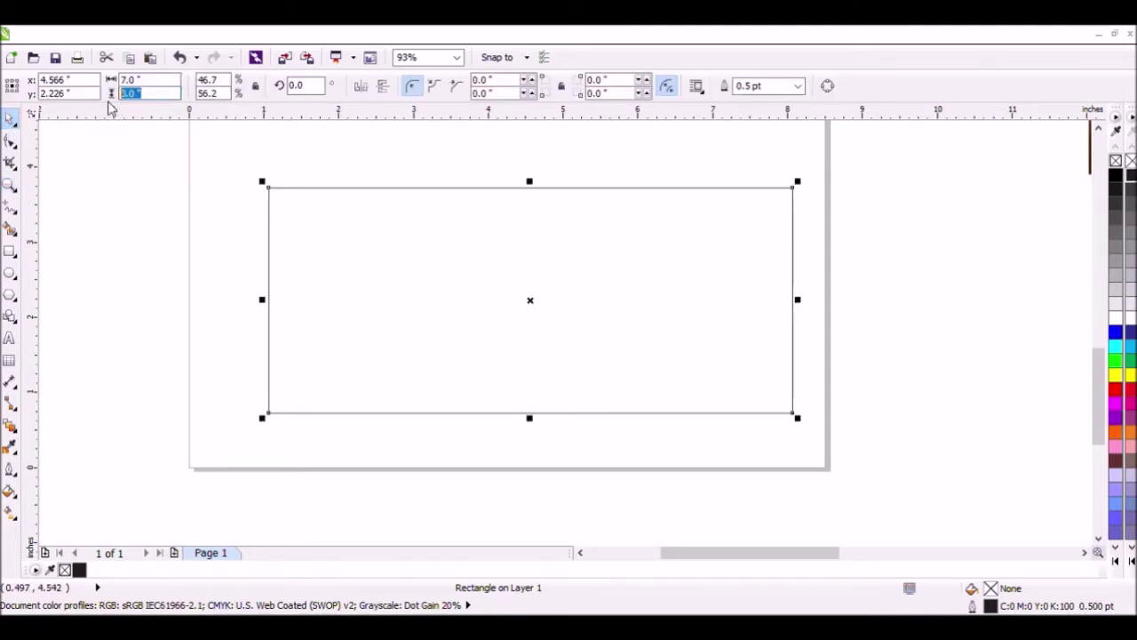
pyautogui.write('4')
pyautogui.press('Return')
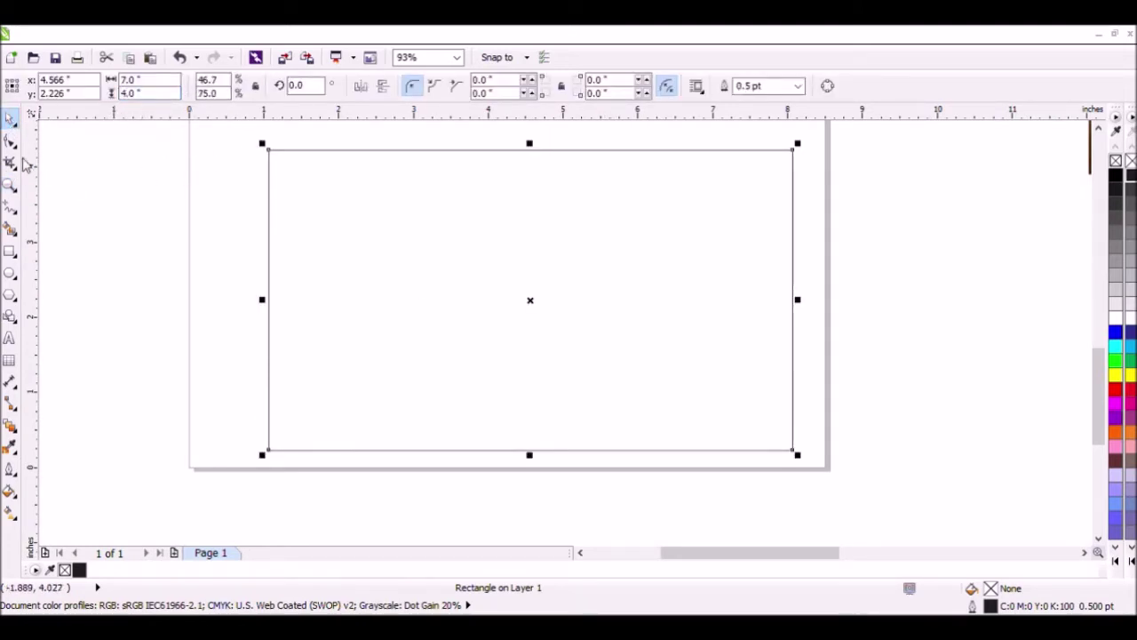
# - Give the rectangle a radial fountain fill running from red at the edges to a darker greyish centre
pyautogui.click(442, 275)
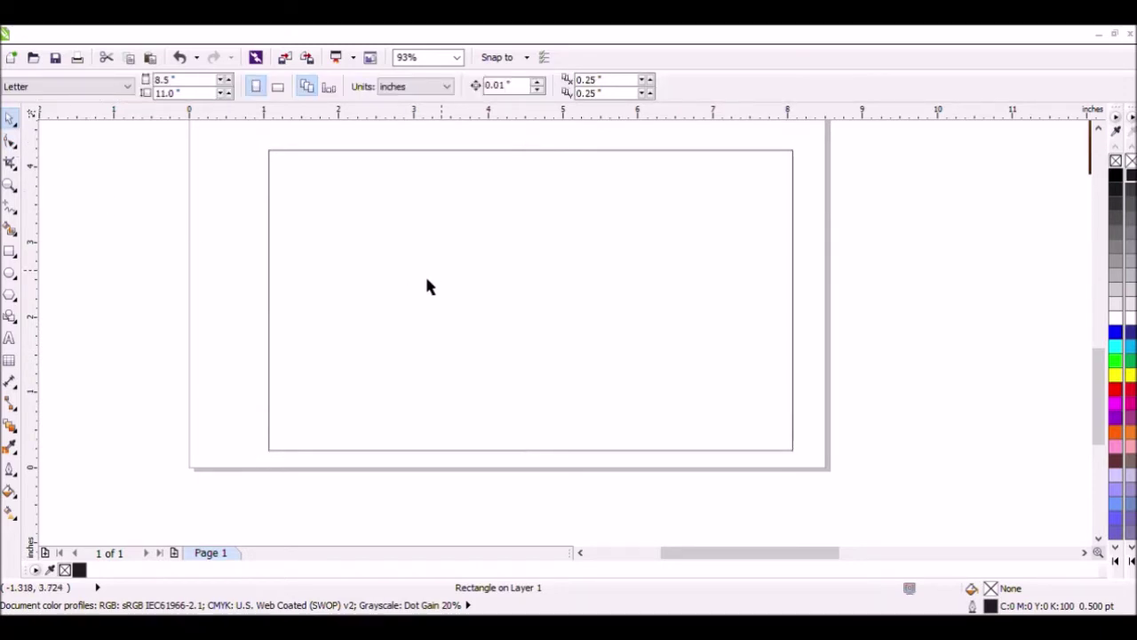
pyautogui.click(426, 286)
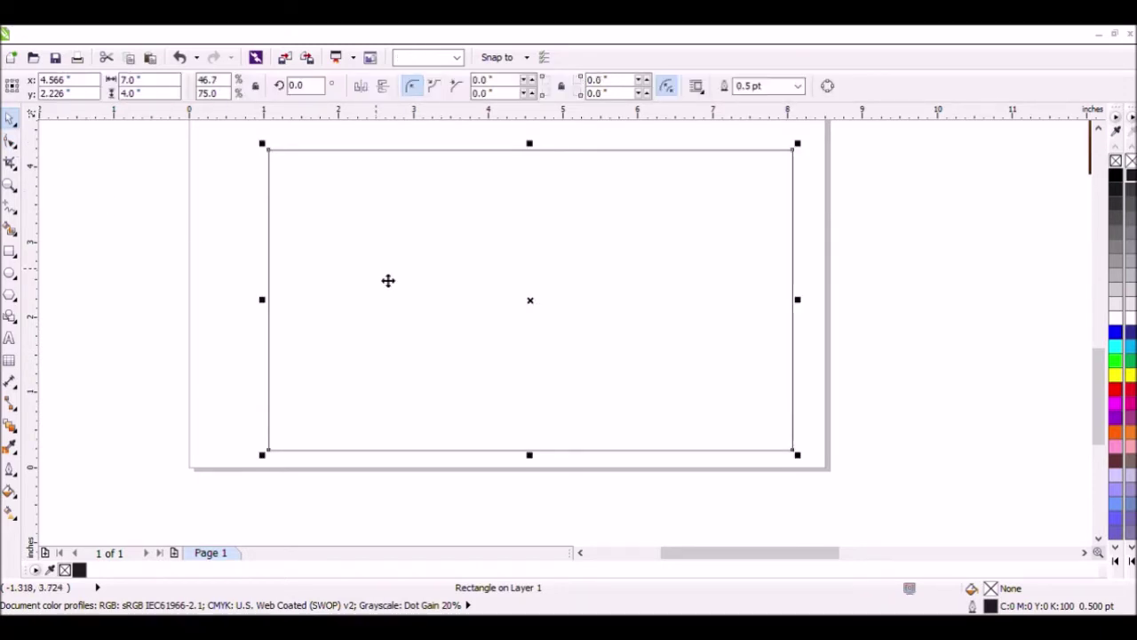
pyautogui.click(341, 299)
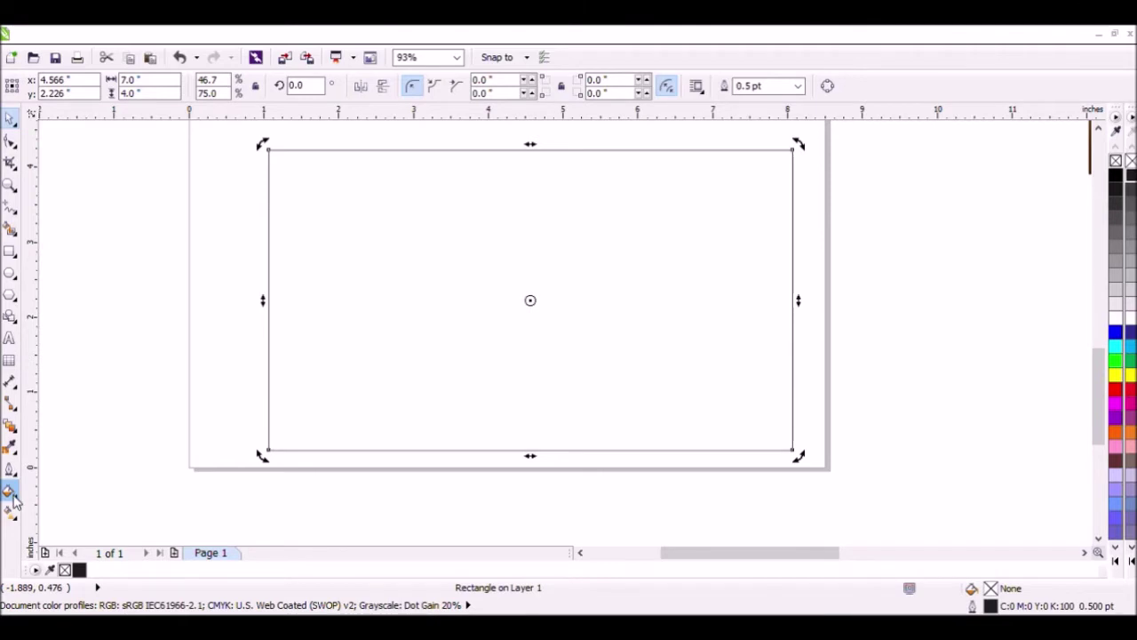
pyautogui.click(209, 303)
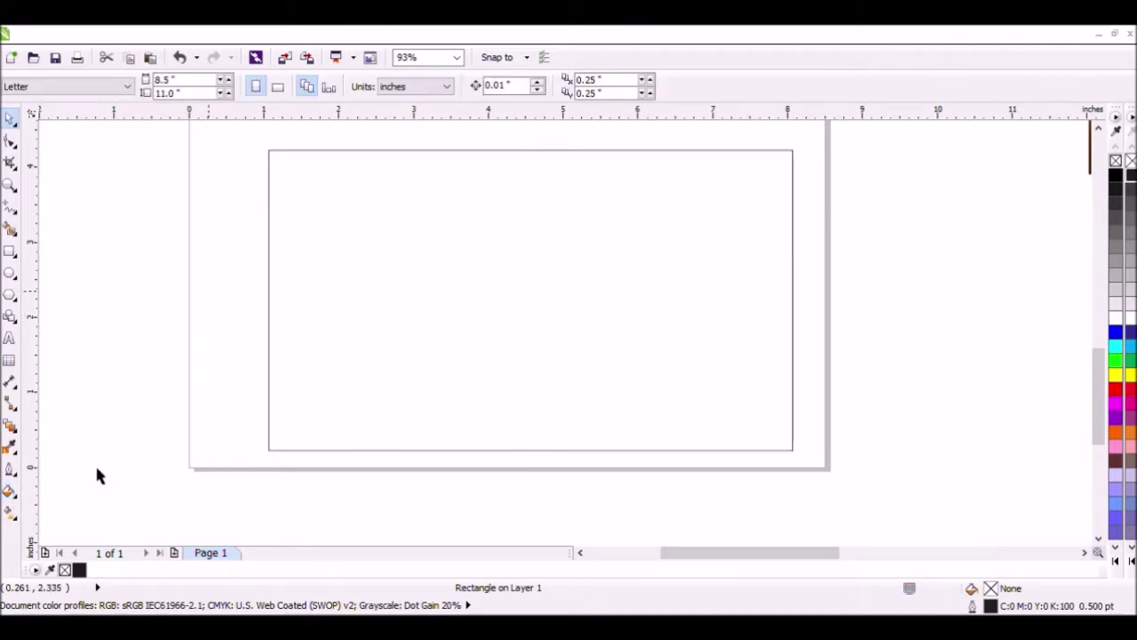
pyautogui.click(11, 491)
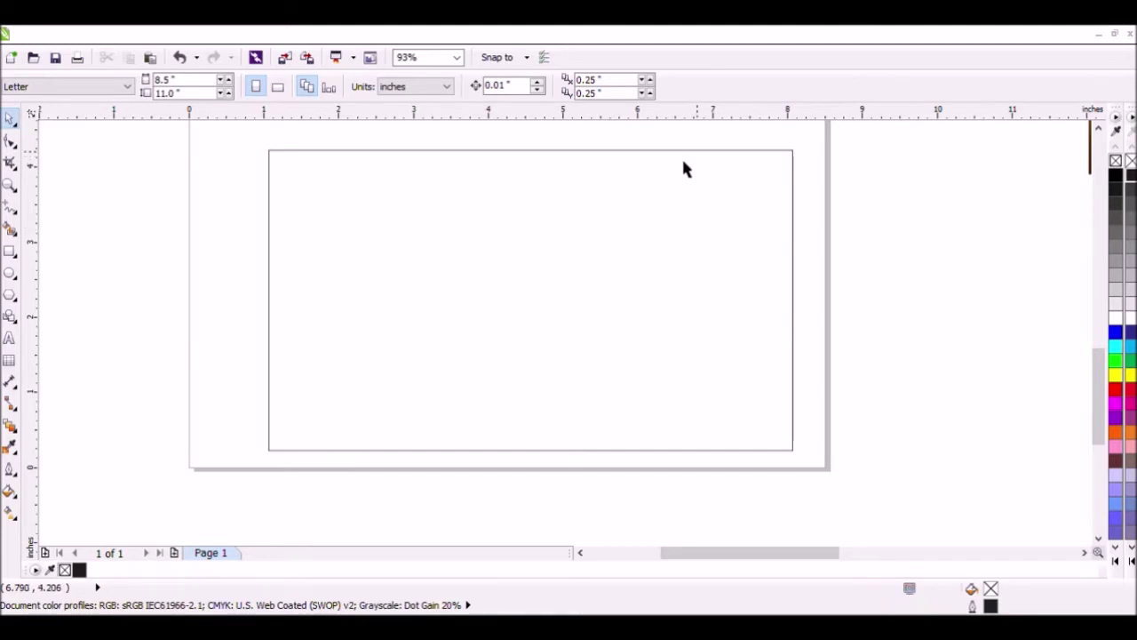
pyautogui.click(9, 491)
pyautogui.press('F12')
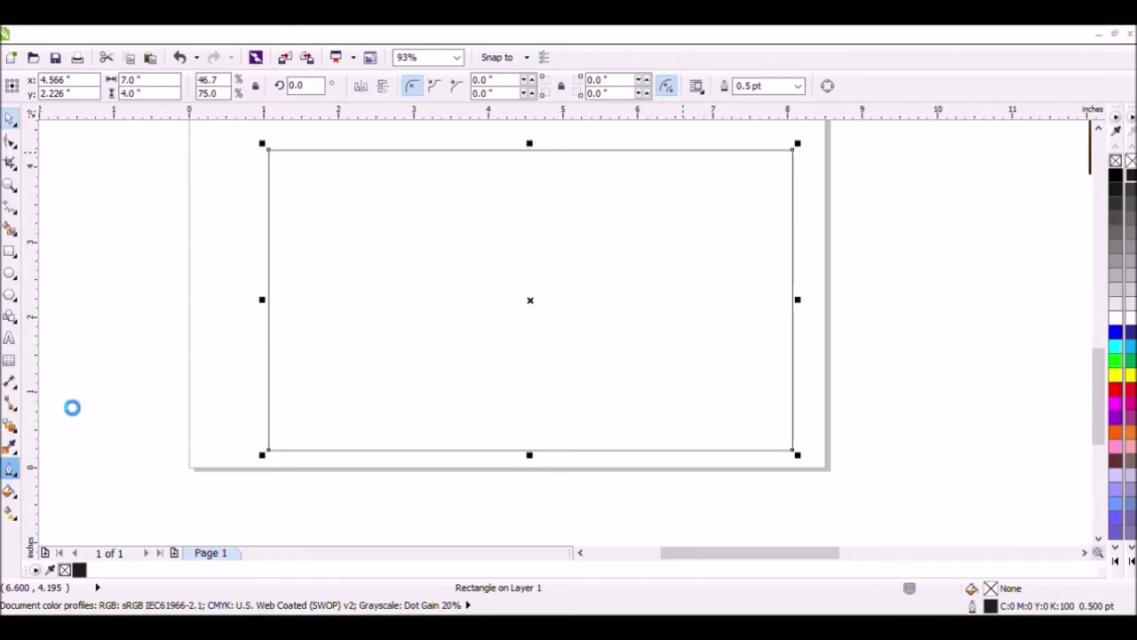
pyautogui.click(59, 400)
pyautogui.hotkey('ctrl', 'z')
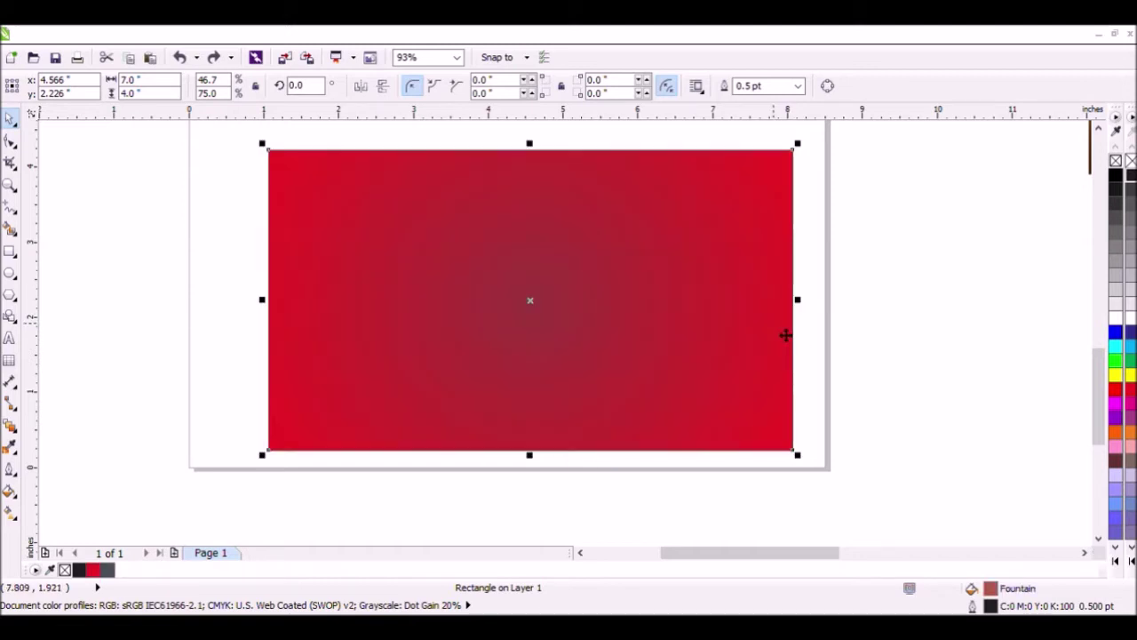
pyautogui.click(870, 300)
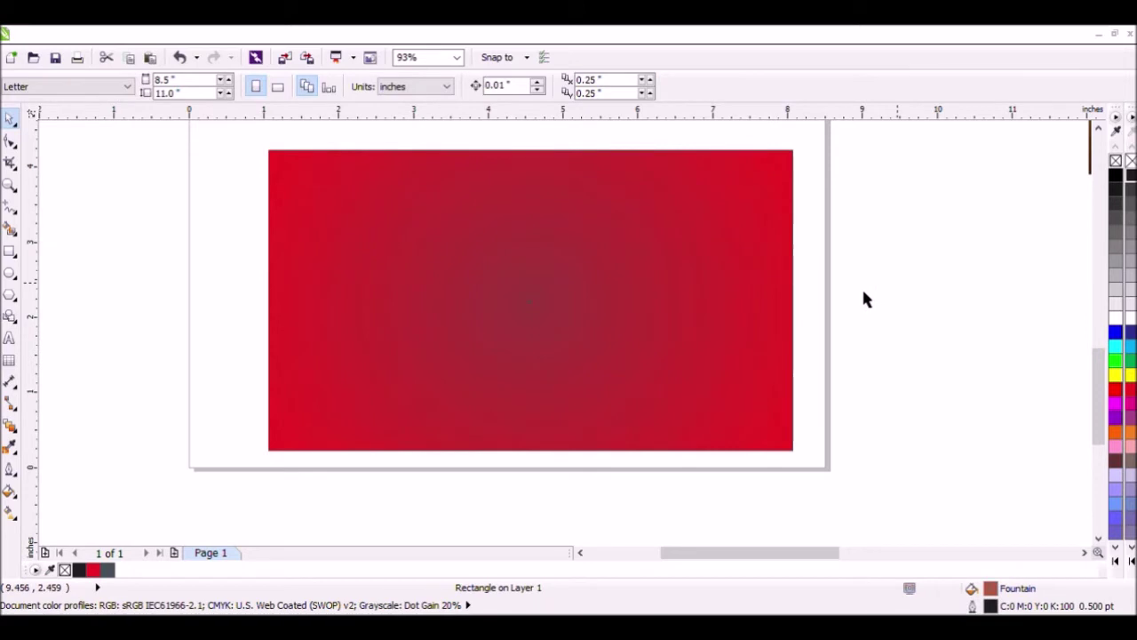
# - Make a copy of the red rectangle narrowed to about 2.77 inches, covering its left part at full height
pyautogui.scroll(-2, 868, 299)
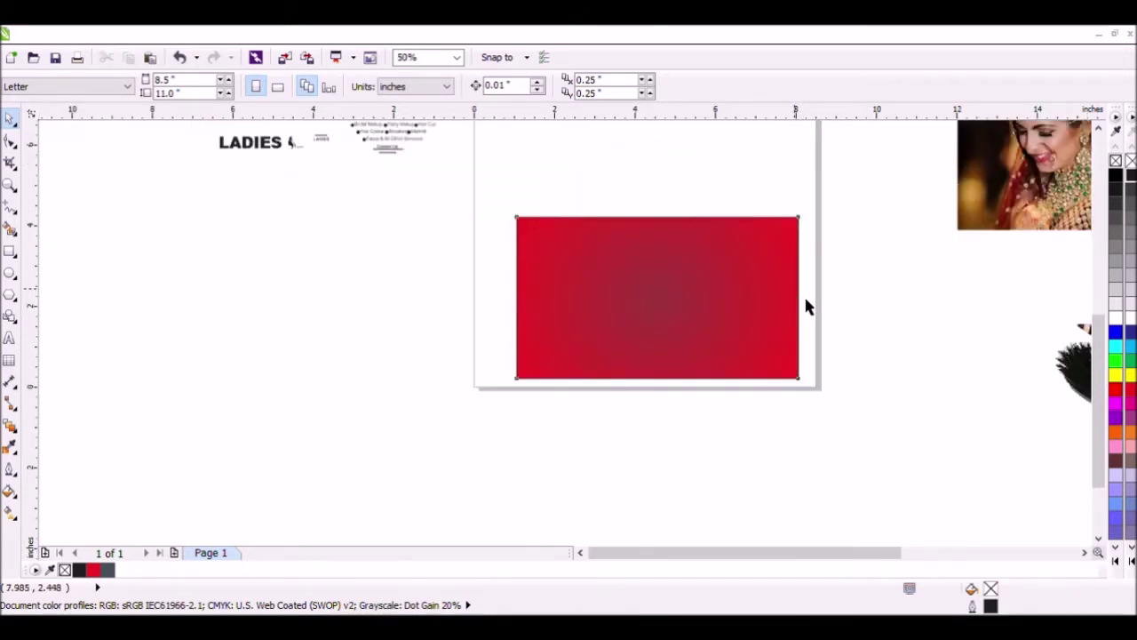
pyautogui.click(800, 294)
pyautogui.moveTo(813, 311); pyautogui.dragTo(634, 350)
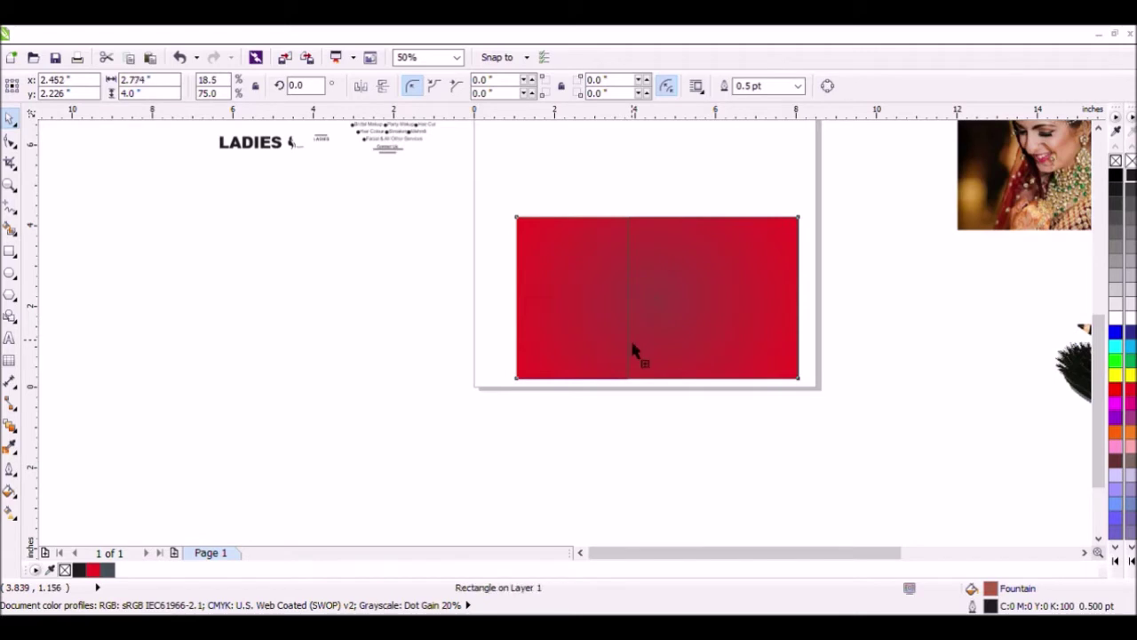
# - Remove the narrow copy's outline and replace its fountain fill with white
pyautogui.rightClick(1116, 160)
pyautogui.click(1116, 162)
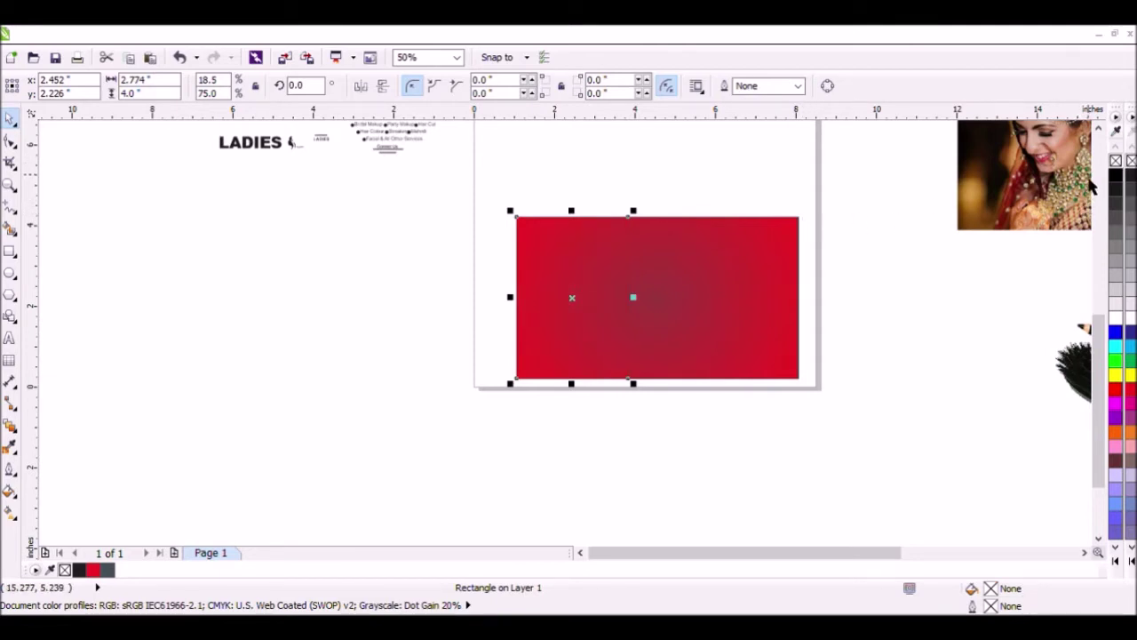
pyautogui.click(1116, 318)
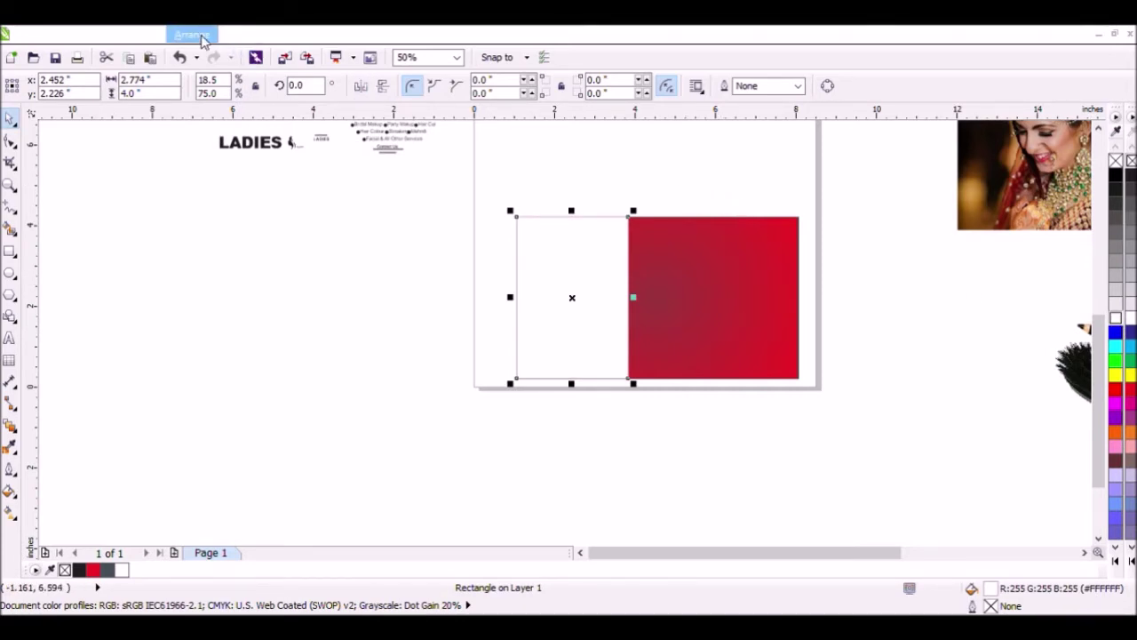
# - Convert the white rectangle to curves and reshape it into a right triangle with a 3.5-inch base in the red rectangle's lower-left corner
pyautogui.click(236, 336)
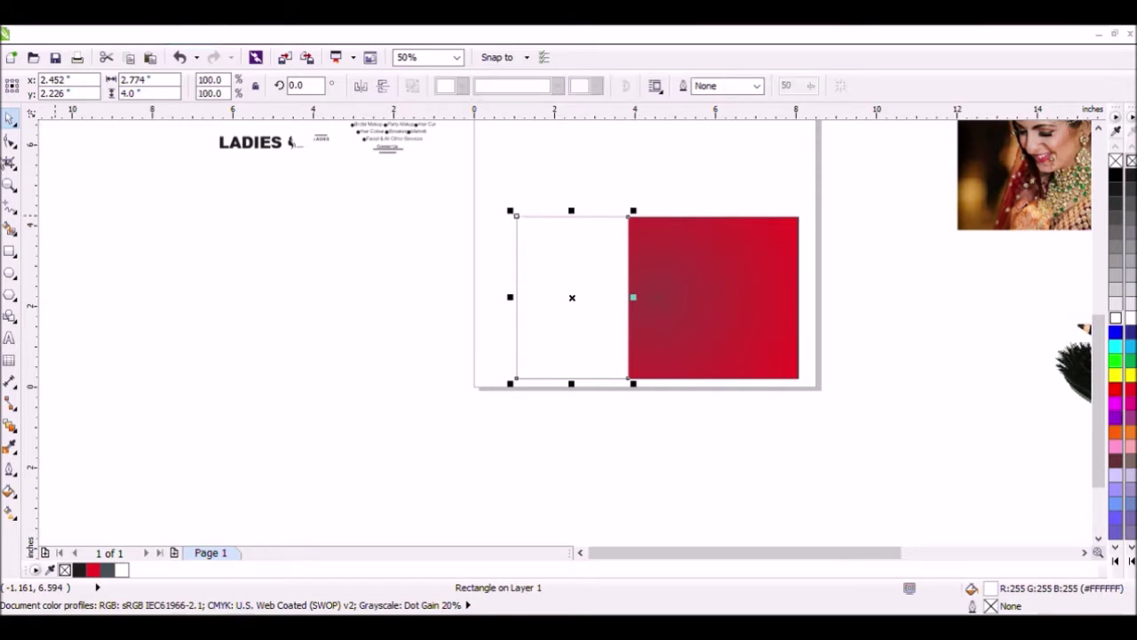
pyautogui.click(10, 141)
pyautogui.moveTo(627, 219); pyautogui.dragTo(637, 379)
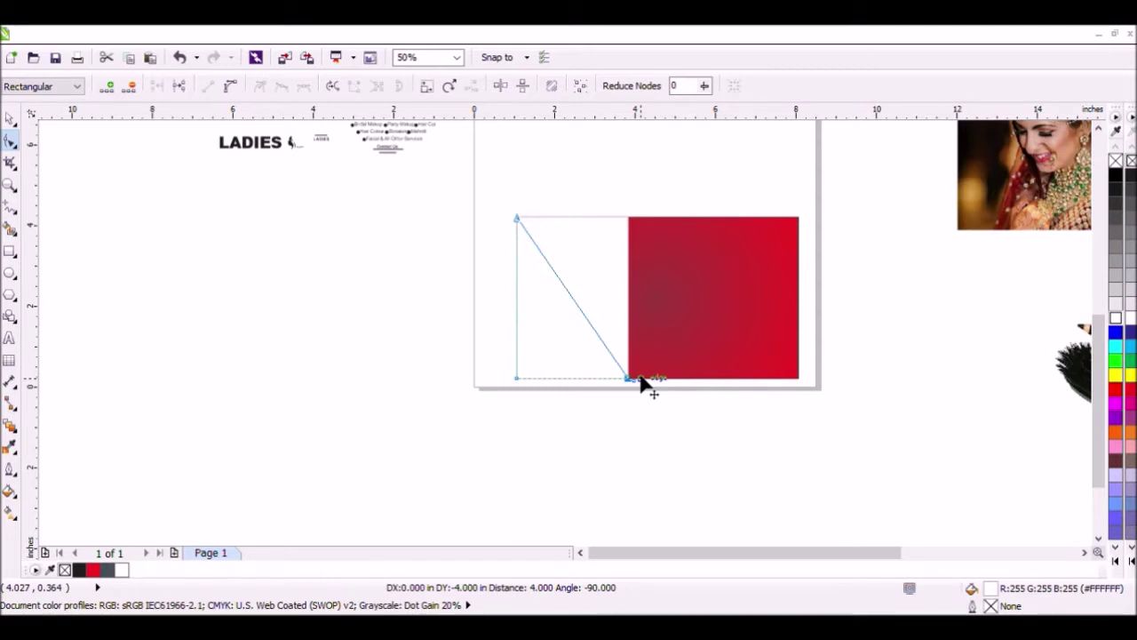
pyautogui.moveTo(642, 382); pyautogui.dragTo(641, 382)
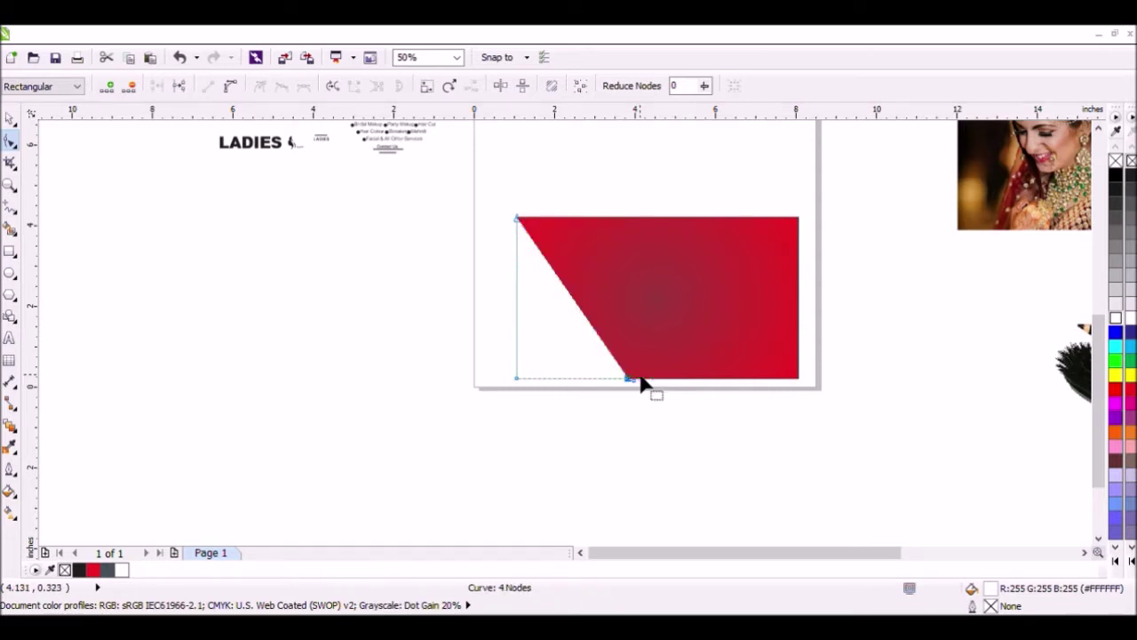
pyautogui.hotkey('ctrl', 'z')
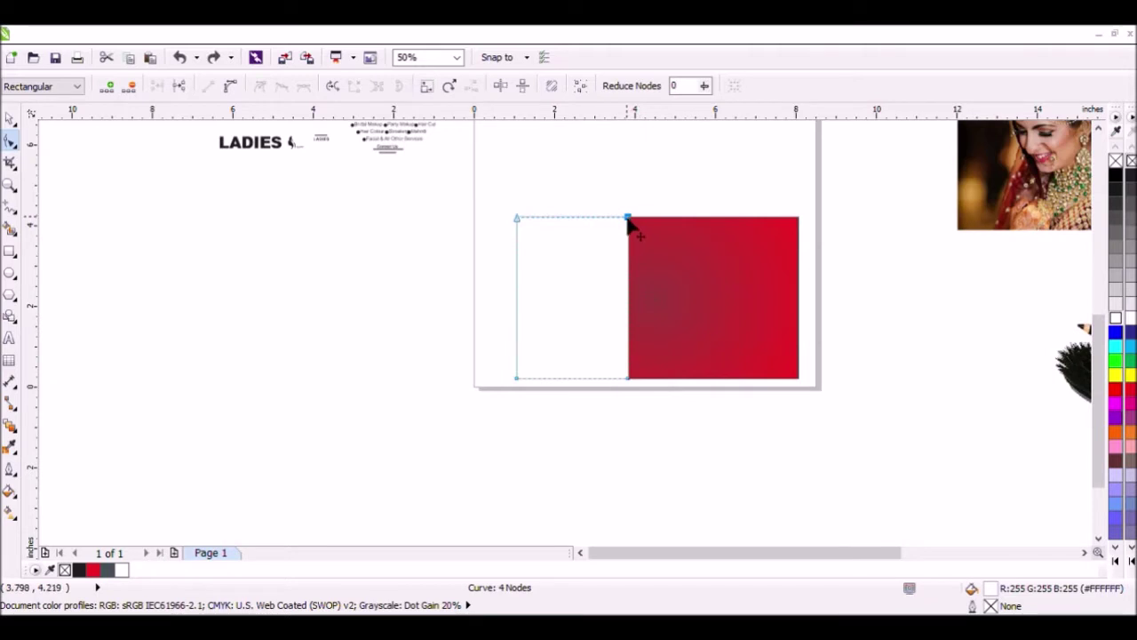
pyautogui.hotkey('ctrl', 'shift', 'z')
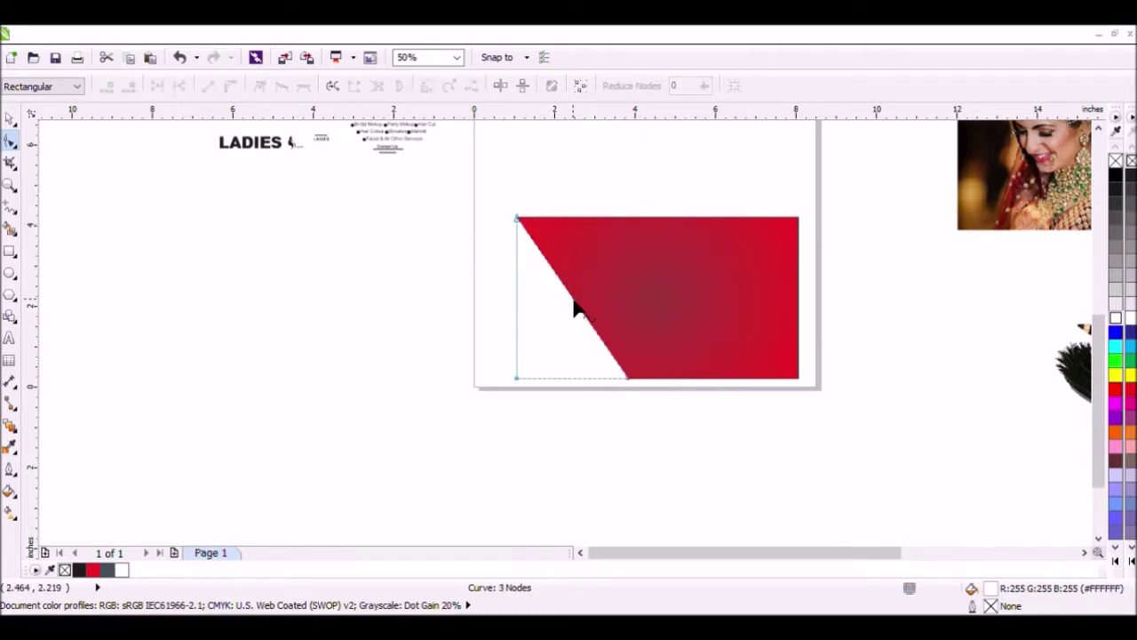
pyautogui.moveTo(625, 379); pyautogui.dragTo(659, 382)
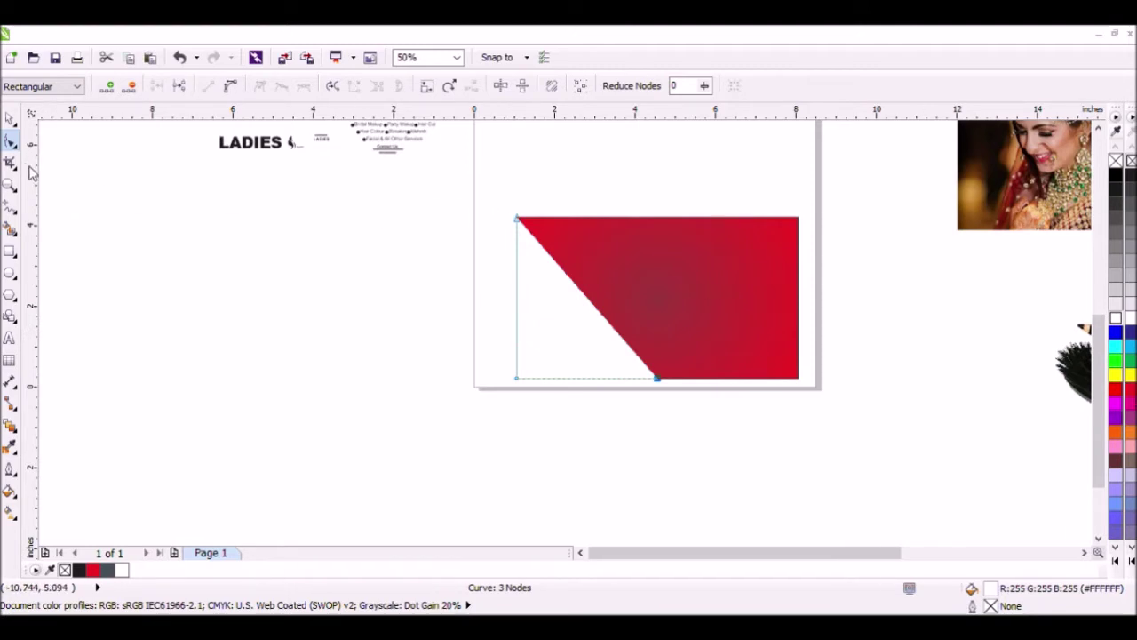
pyautogui.click(10, 118)
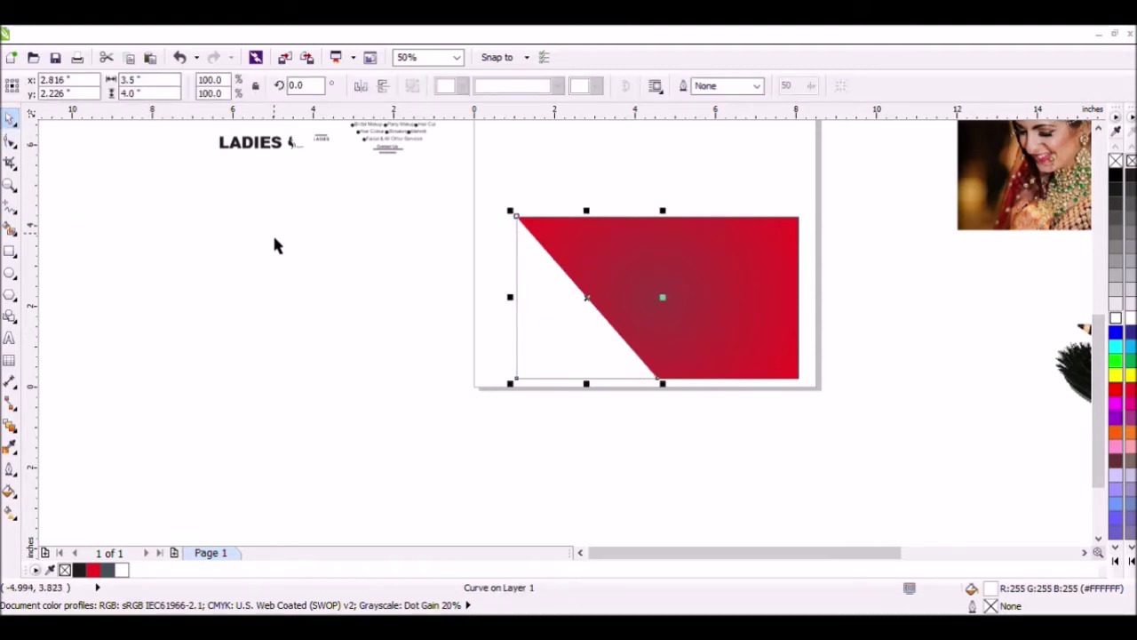
# - PowerClip the cosmetics image inside the white triangle
pyautogui.scroll(-1, 274, 244)
pyautogui.click(617, 371)
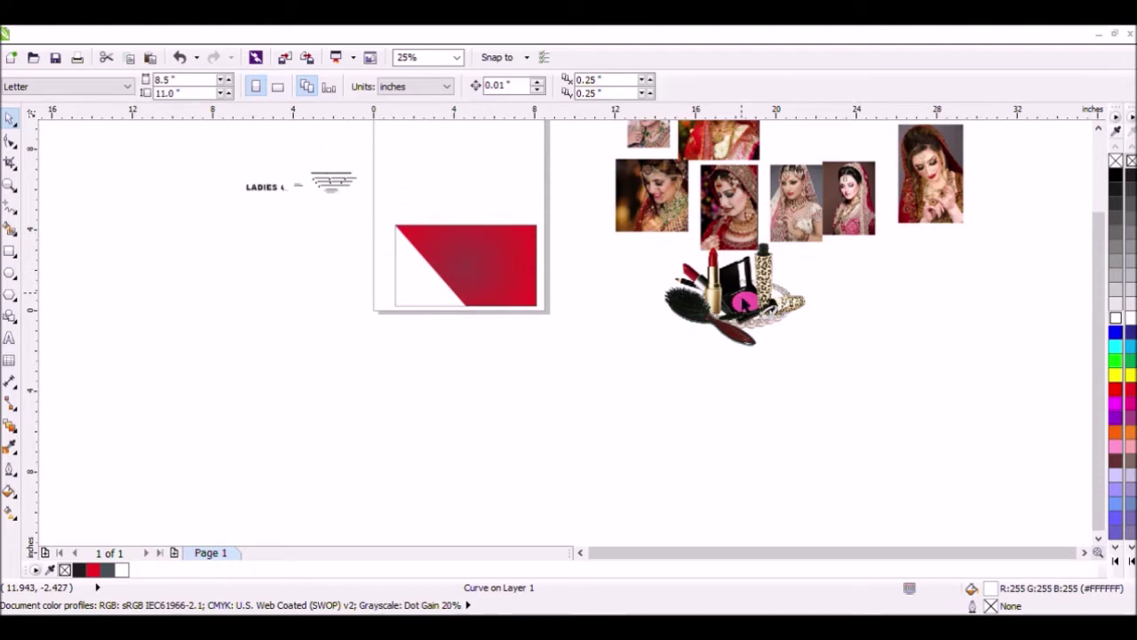
pyautogui.click(706, 313)
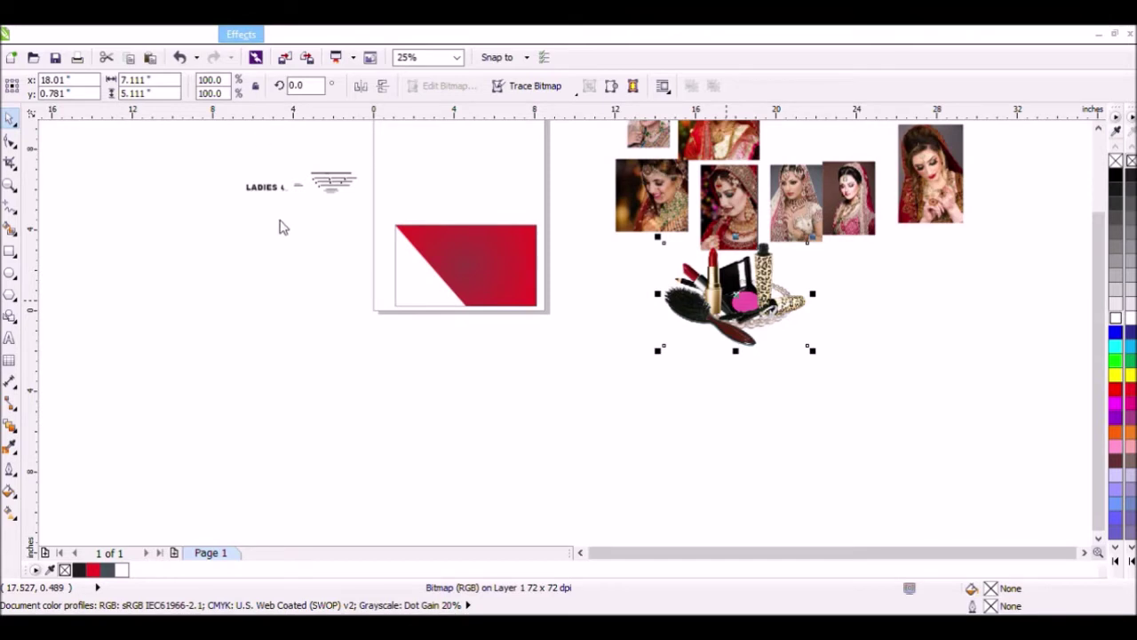
pyautogui.click(402, 274)
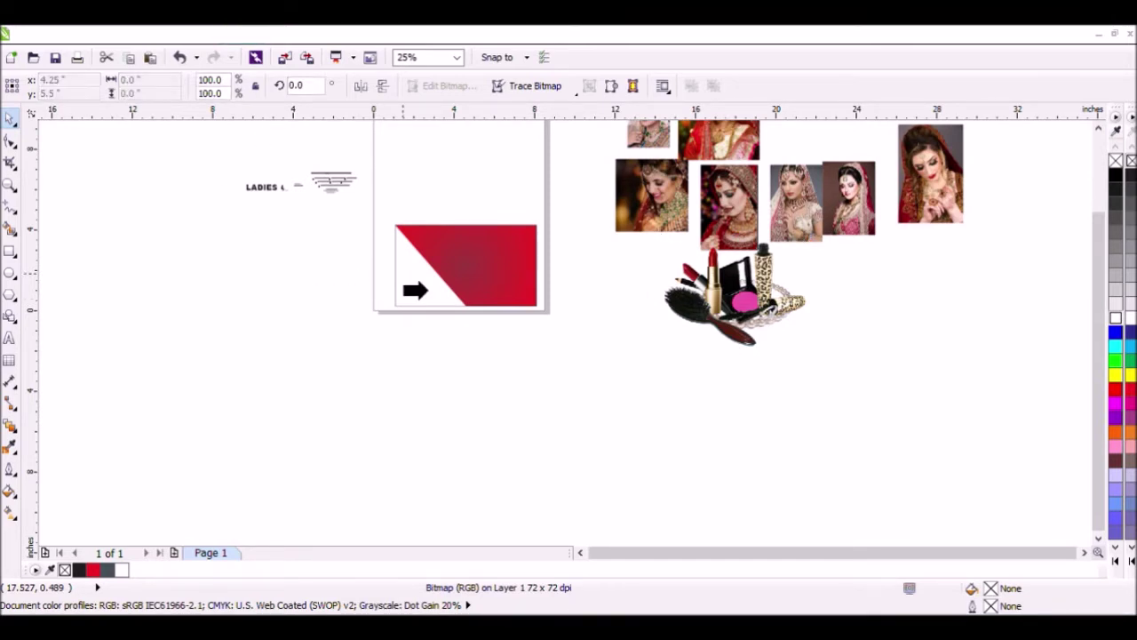
pyautogui.click(426, 289)
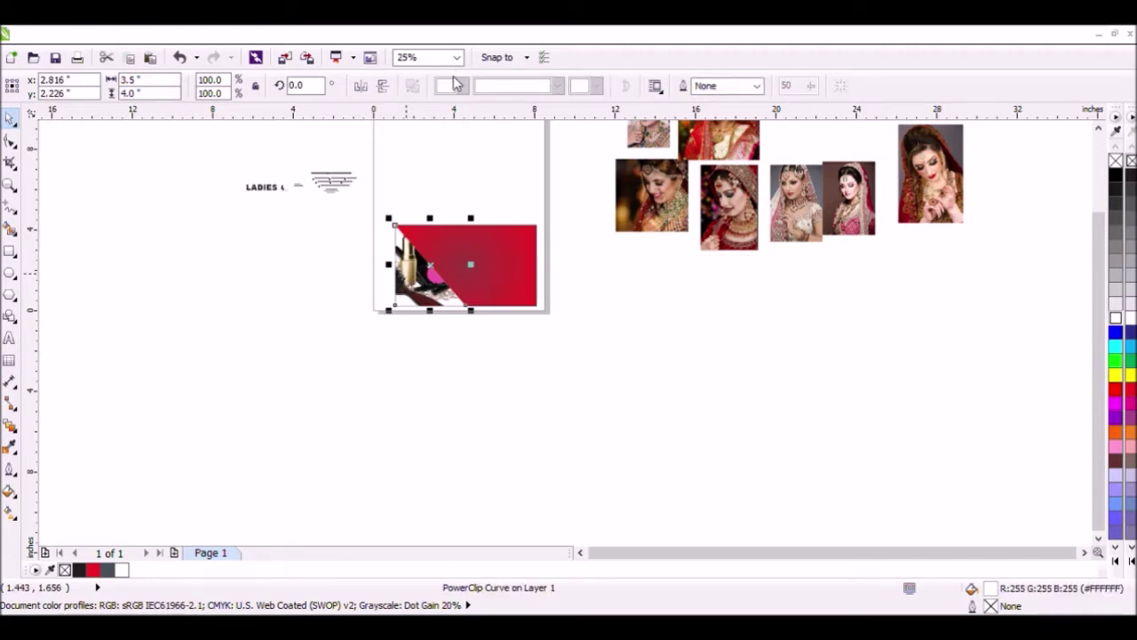
# - Open the triangle's PowerClip contents for editing and scale the cosmetics image proportionally to 58.4%
pyautogui.click(387, 281)
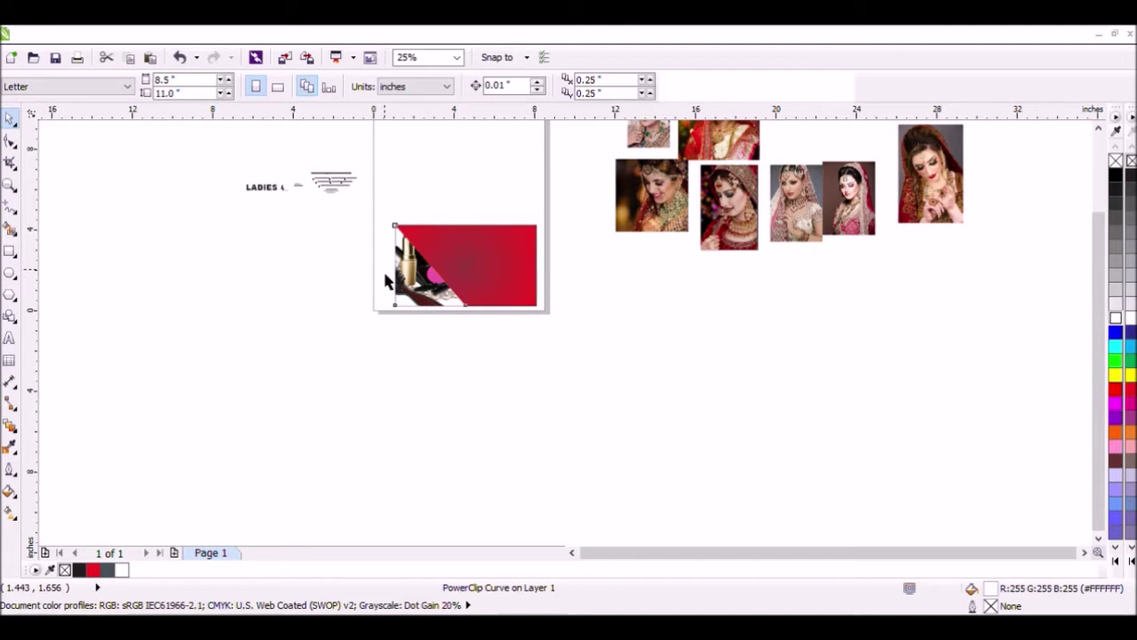
pyautogui.scroll(2, 385, 270)
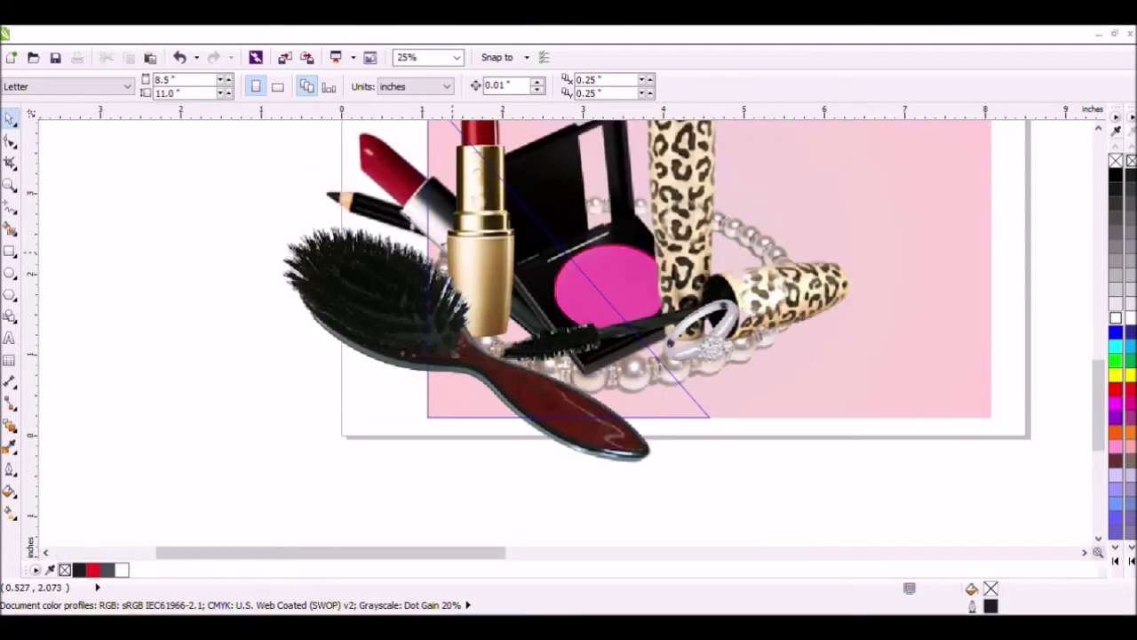
pyautogui.scroll(-2, 608, 192)
pyautogui.click(713, 337)
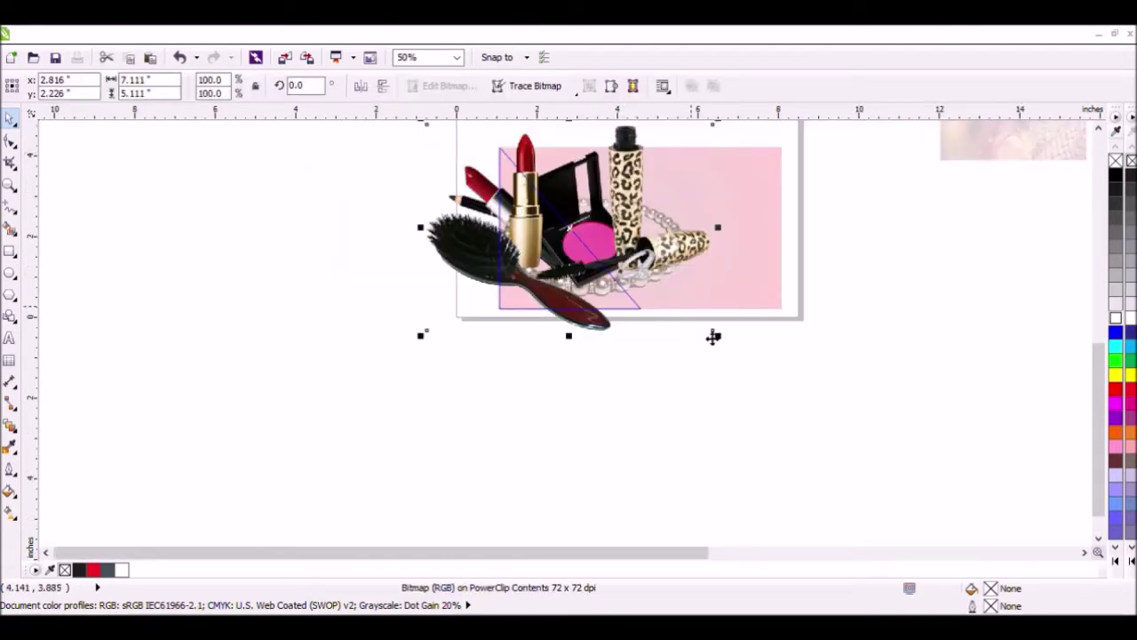
pyautogui.moveTo(715, 338); pyautogui.dragTo(653, 330)
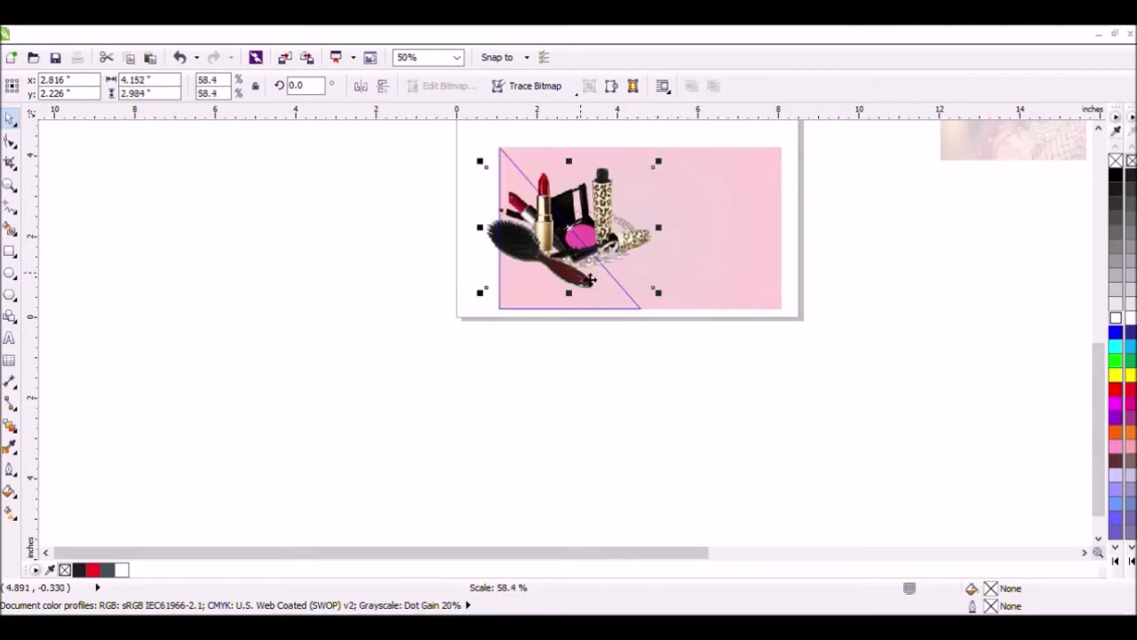
# - Shift the cosmetics image down and left, resize it to about 3.61 by 3.55 inches, and finish editing the PowerClip
pyautogui.moveTo(585, 267); pyautogui.dragTo(576, 291)
pyautogui.moveTo(560, 186)
pyautogui.mouseDown()
pyautogui.moveTo(561, 142)
pyautogui.moveTo(562, 176)
pyautogui.moveTo(577, 185)
pyautogui.moveTo(576, 172)
pyautogui.mouseUp()
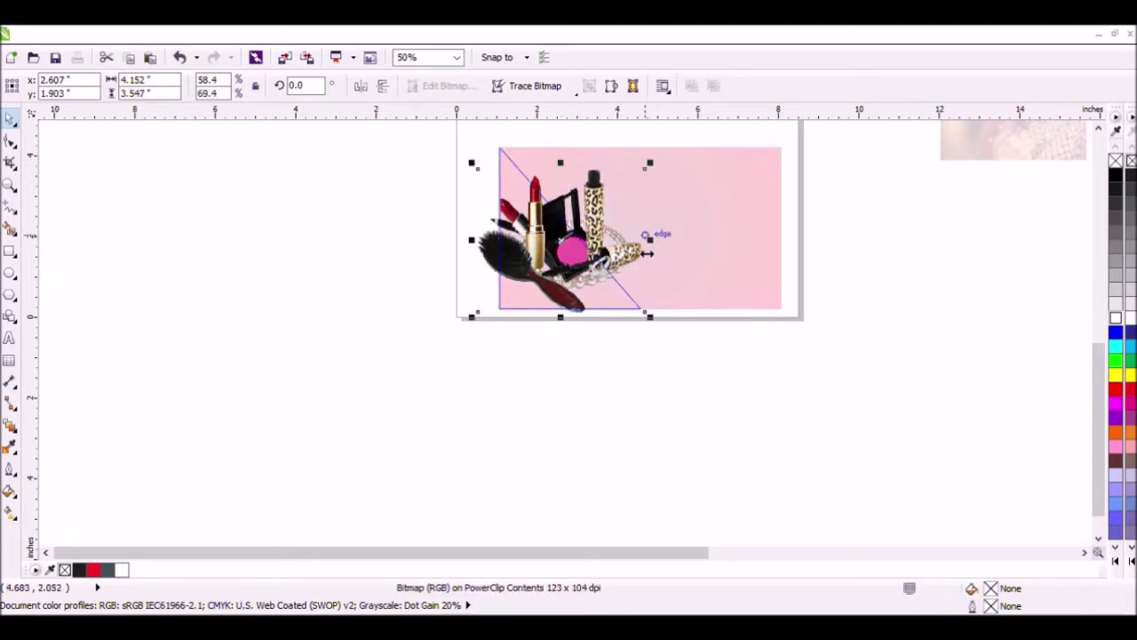
pyautogui.moveTo(649, 242); pyautogui.dragTo(625, 257)
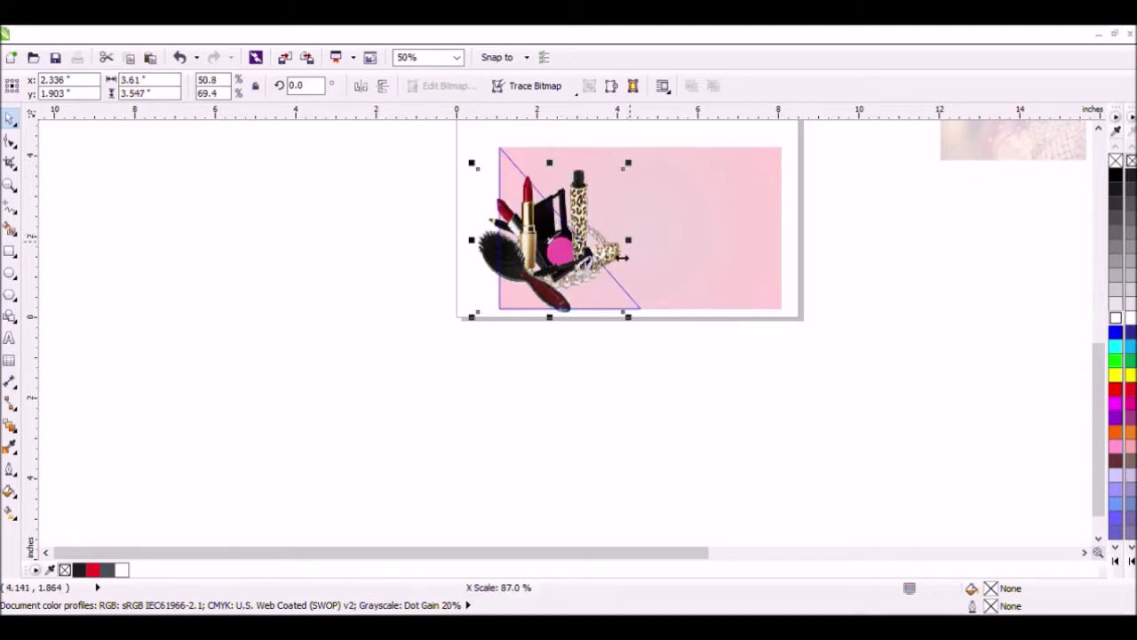
pyautogui.click(612, 87)
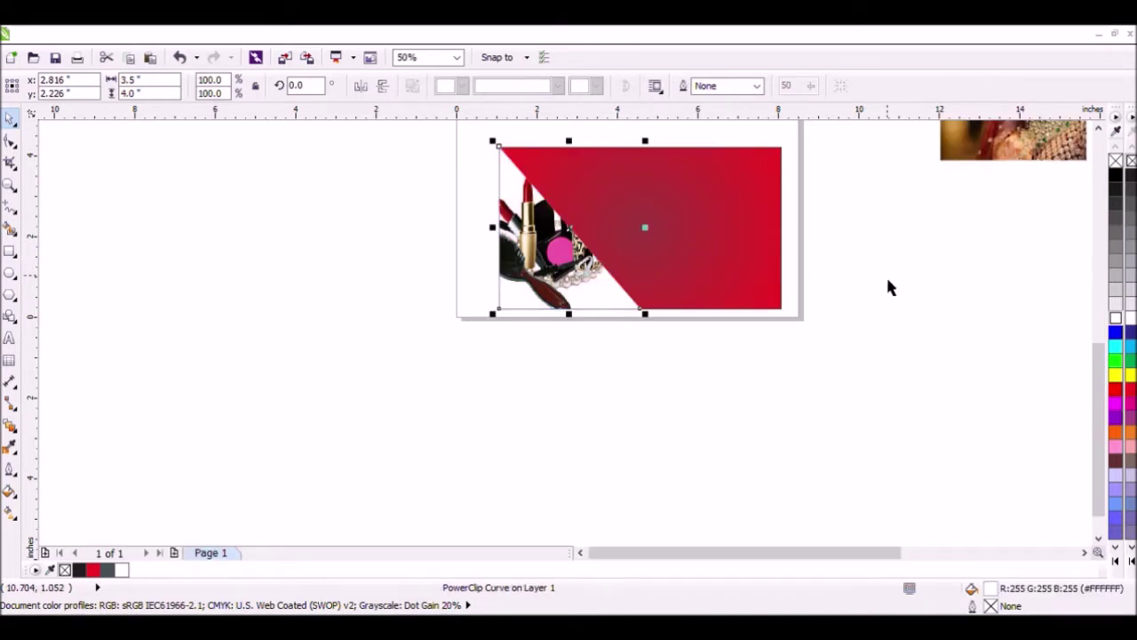
# - Try cyan and red fills on the cosmetics PowerClip triangle, settling on magenta (C:0 M:100 Y:0 K:0)
pyautogui.click(714, 397)
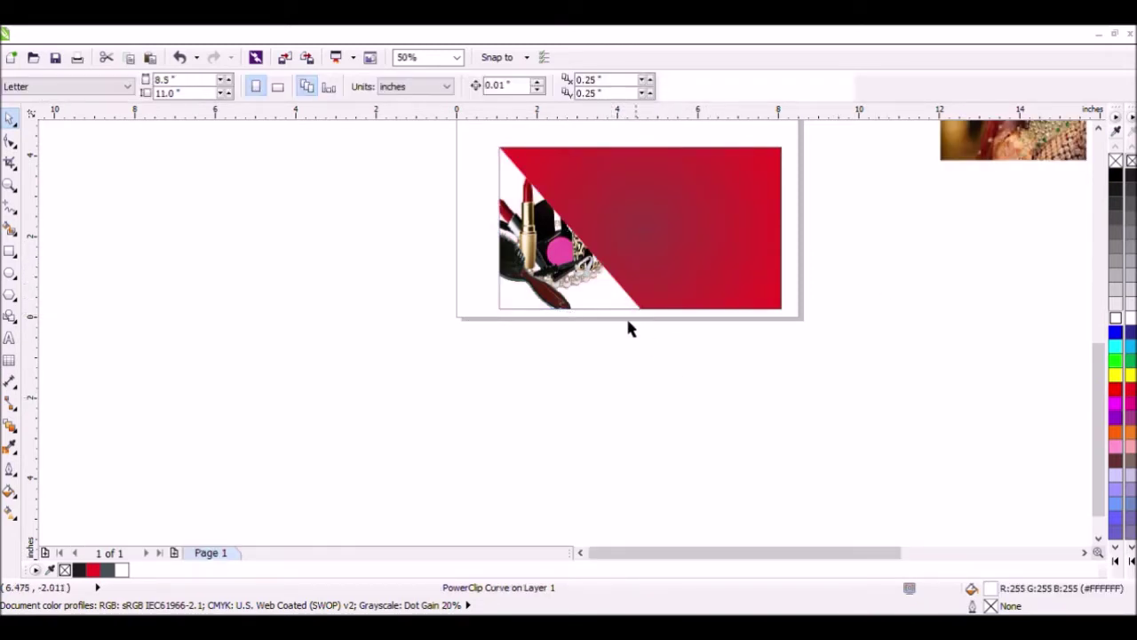
pyautogui.click(614, 292)
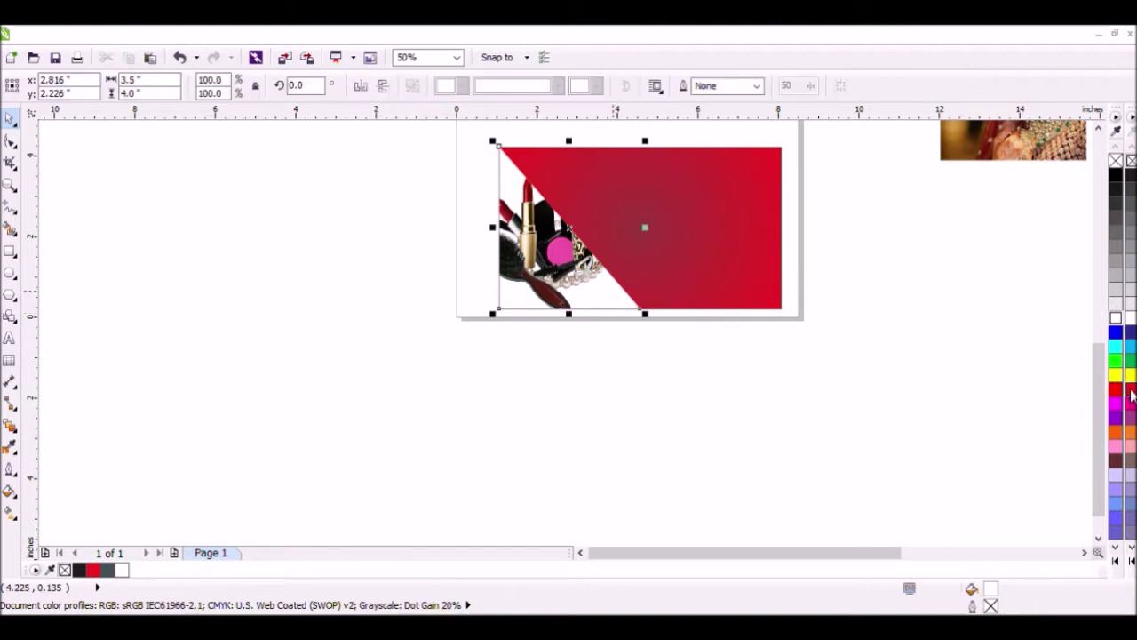
pyautogui.click(1130, 345)
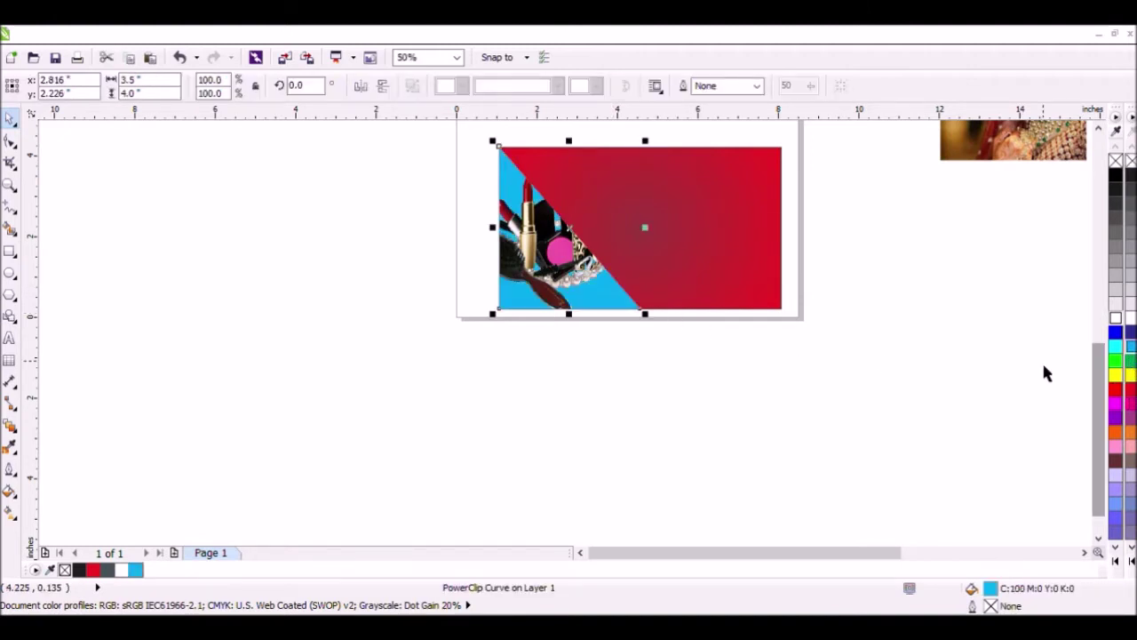
pyautogui.click(1117, 390)
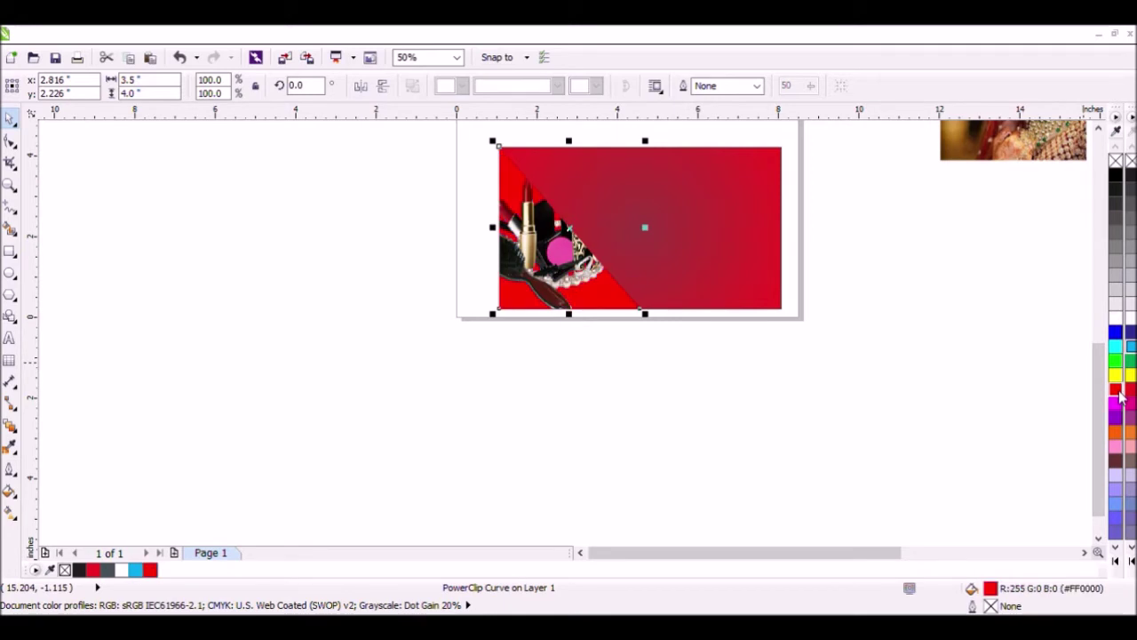
pyautogui.click(1130, 390)
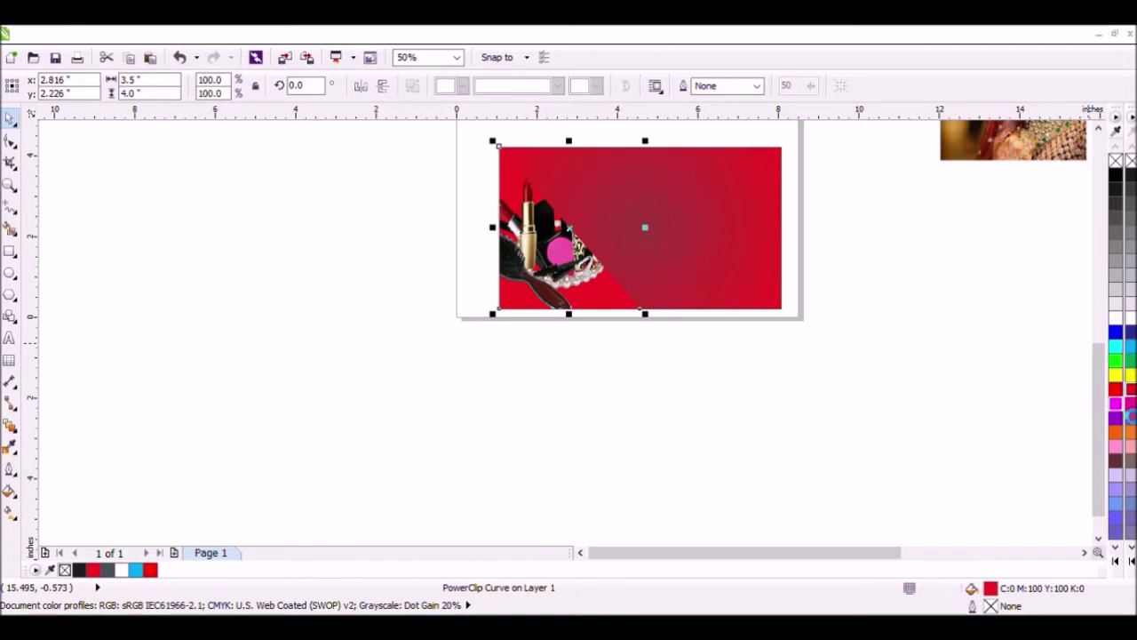
pyautogui.click(1119, 406)
pyautogui.click(1131, 403)
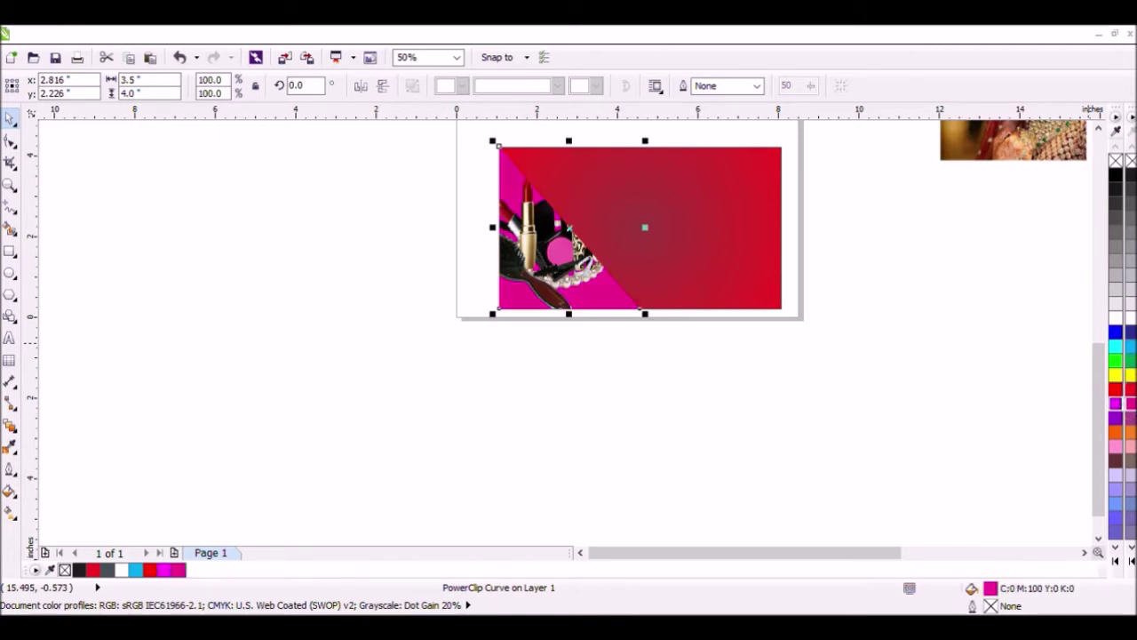
pyautogui.click(887, 306)
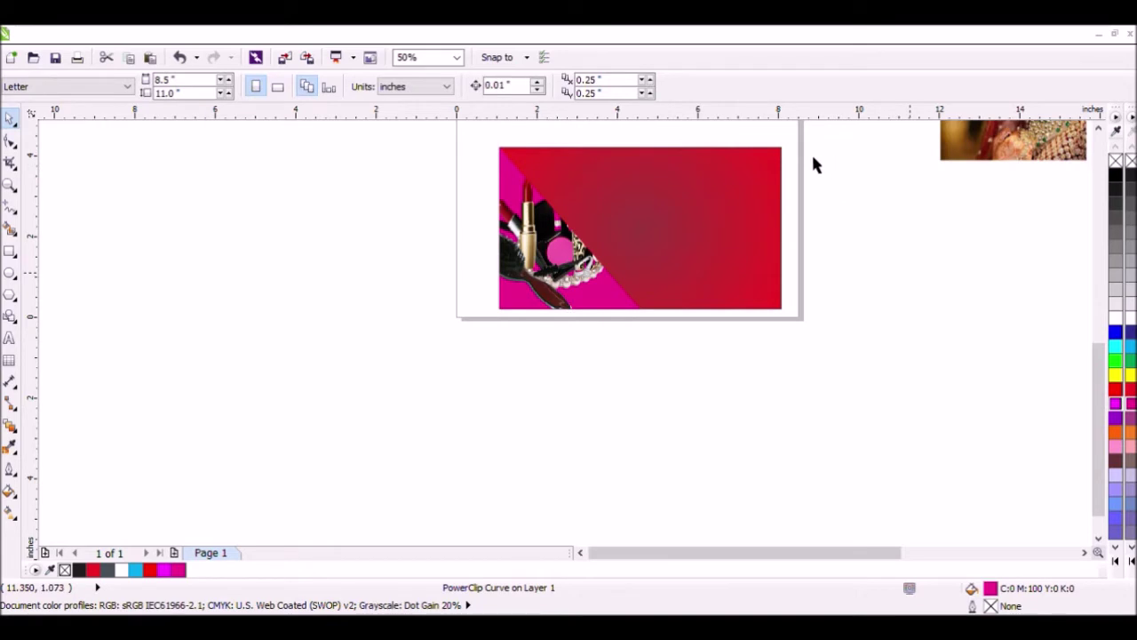
# - Duplicate the red gradient rectangle as a narrower copy about 2.2 by 4 inches along the card's right edge
pyautogui.click(711, 225)
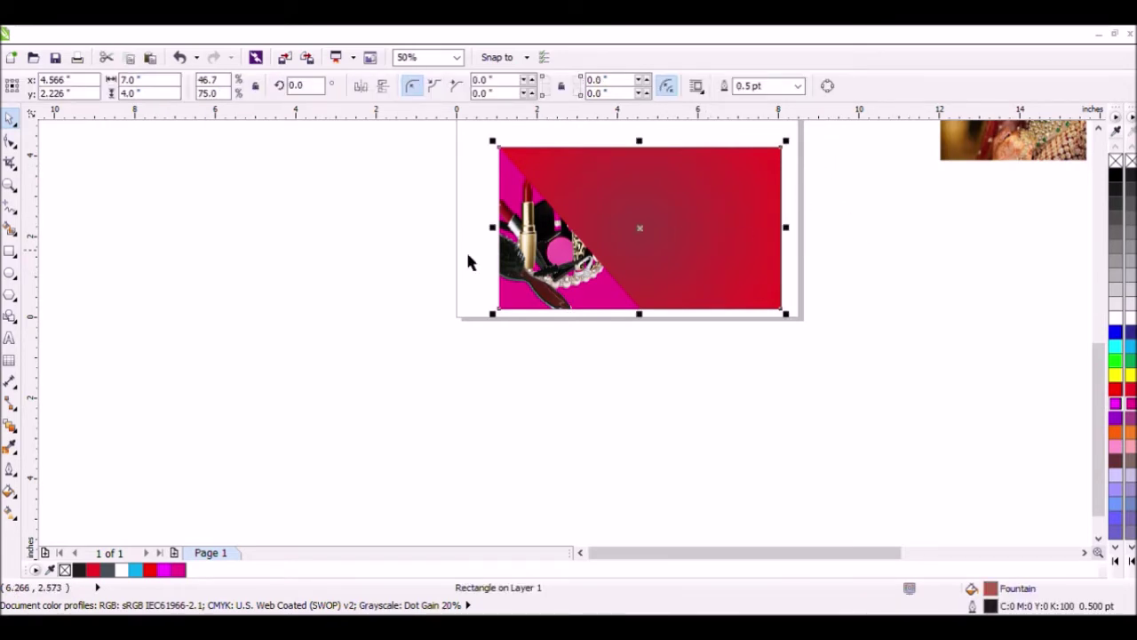
pyautogui.moveTo(491, 229); pyautogui.dragTo(713, 253)
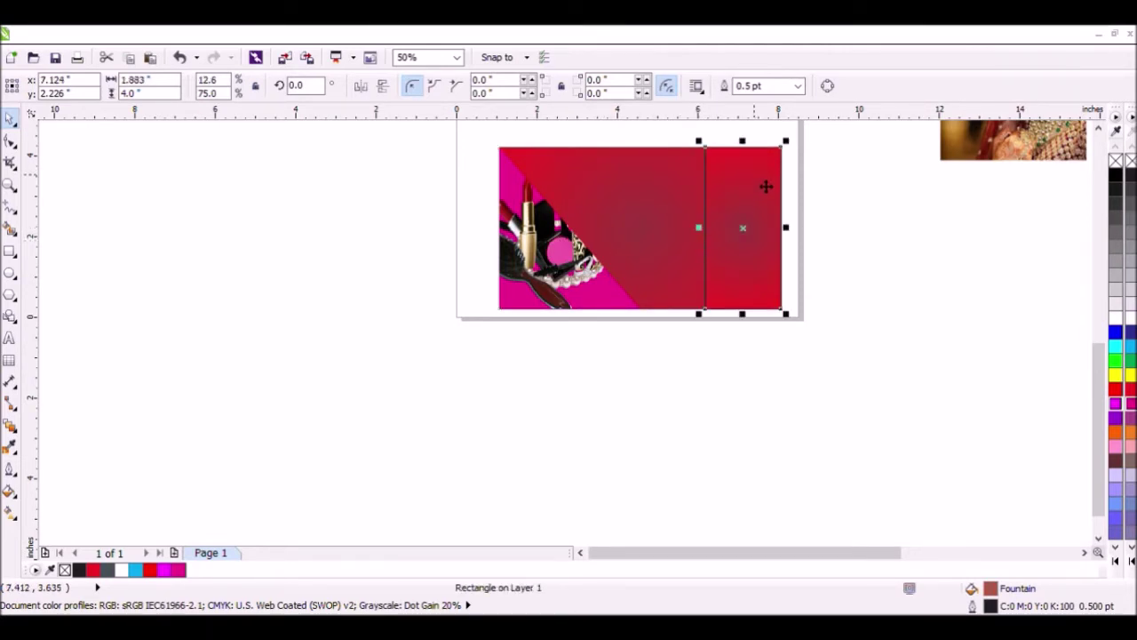
pyautogui.moveTo(698, 228); pyautogui.dragTo(709, 246)
pyautogui.moveTo(738, 314); pyautogui.dragTo(750, 327)
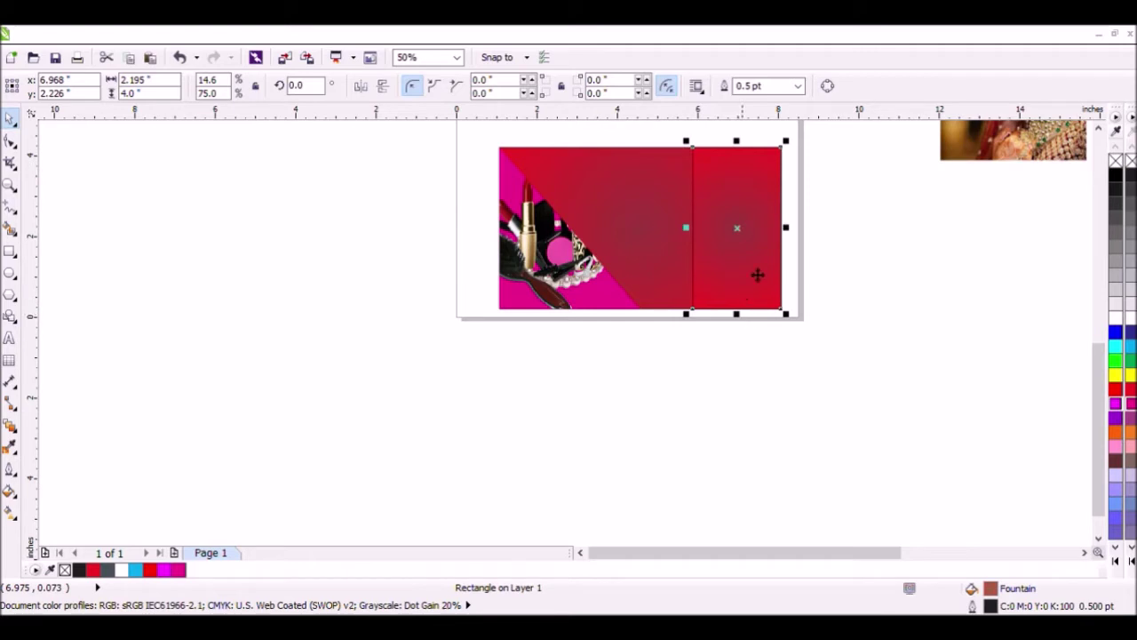
# - Convert the narrow gradient rectangle to curves and turn its left edge into a curve segment
pyautogui.click(239, 36)
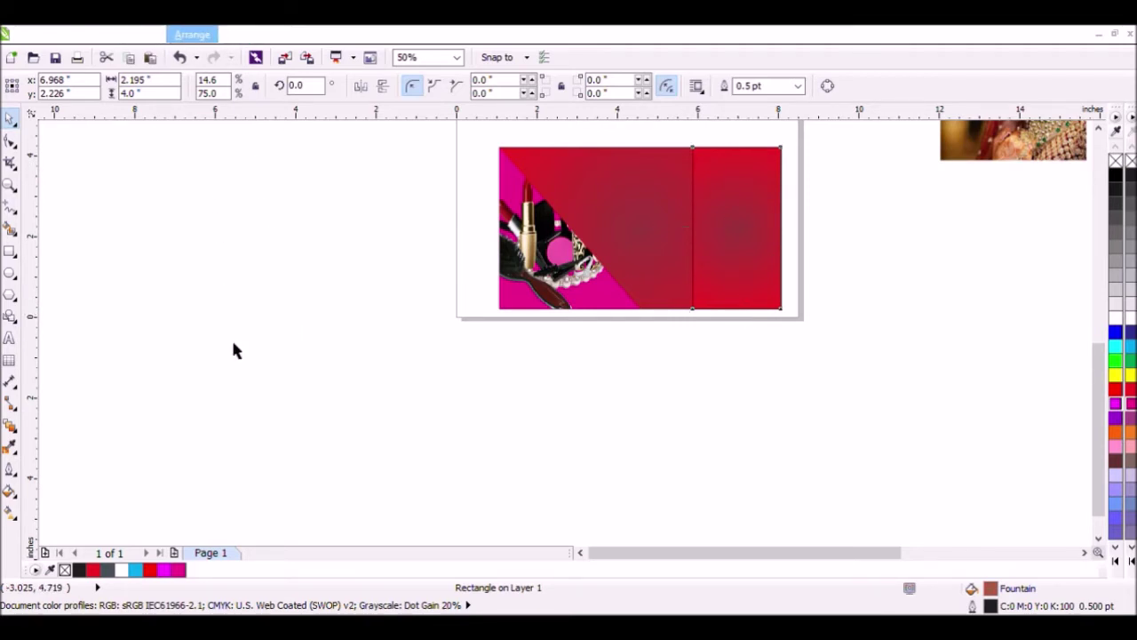
pyautogui.click(234, 339)
pyautogui.click(10, 142)
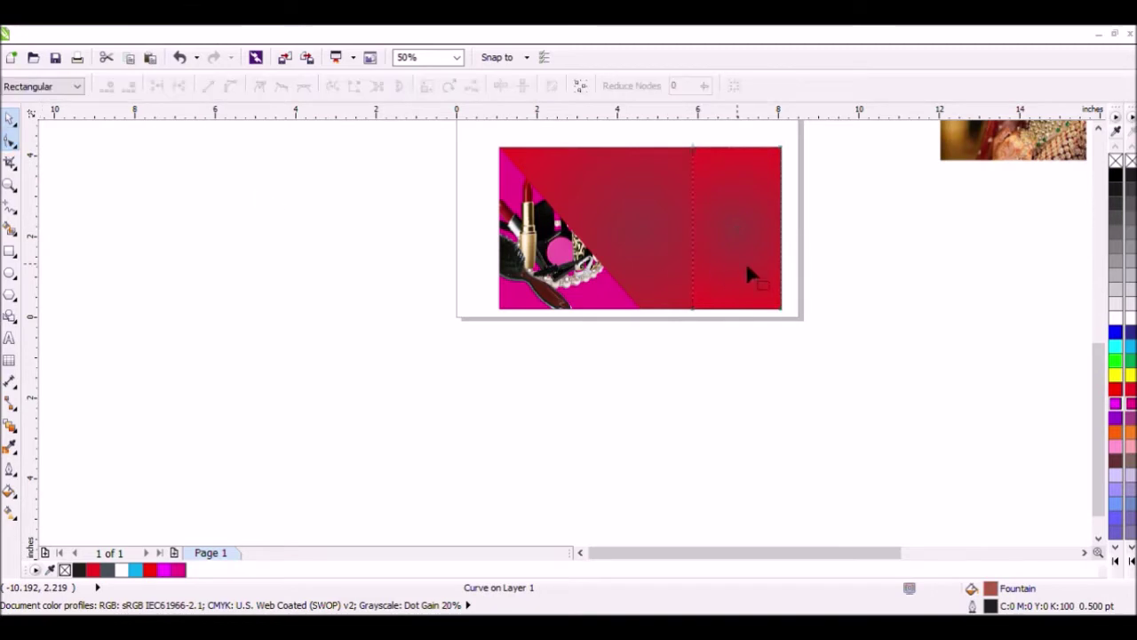
pyautogui.click(693, 233)
pyautogui.click(231, 87)
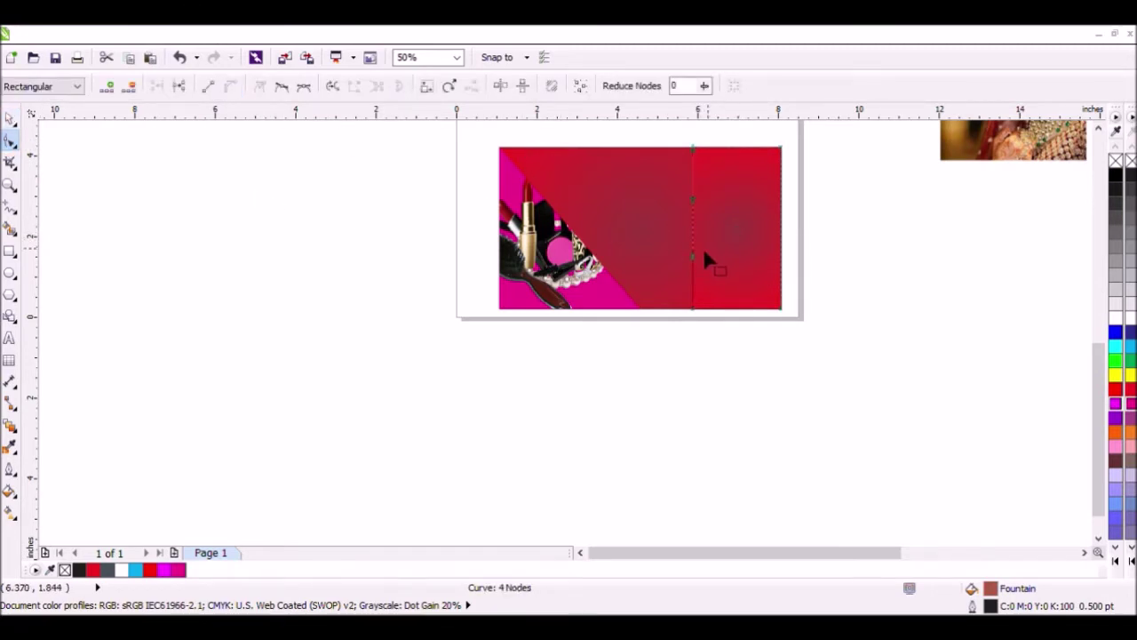
# - Bend the narrow shape's left edge into an S-curve and shift its top-left node right, making the shape about 2.25 inches wide
pyautogui.moveTo(694, 258); pyautogui.dragTo(775, 301)
pyautogui.moveTo(694, 204); pyautogui.dragTo(656, 203)
pyautogui.moveTo(694, 151)
pyautogui.mouseDown()
pyautogui.moveTo(722, 155)
pyautogui.moveTo(702, 155)
pyautogui.mouseUp()
pyautogui.moveTo(665, 202); pyautogui.dragTo(654, 197)
pyautogui.moveTo(768, 291); pyautogui.dragTo(776, 291)
pyautogui.click(10, 122)
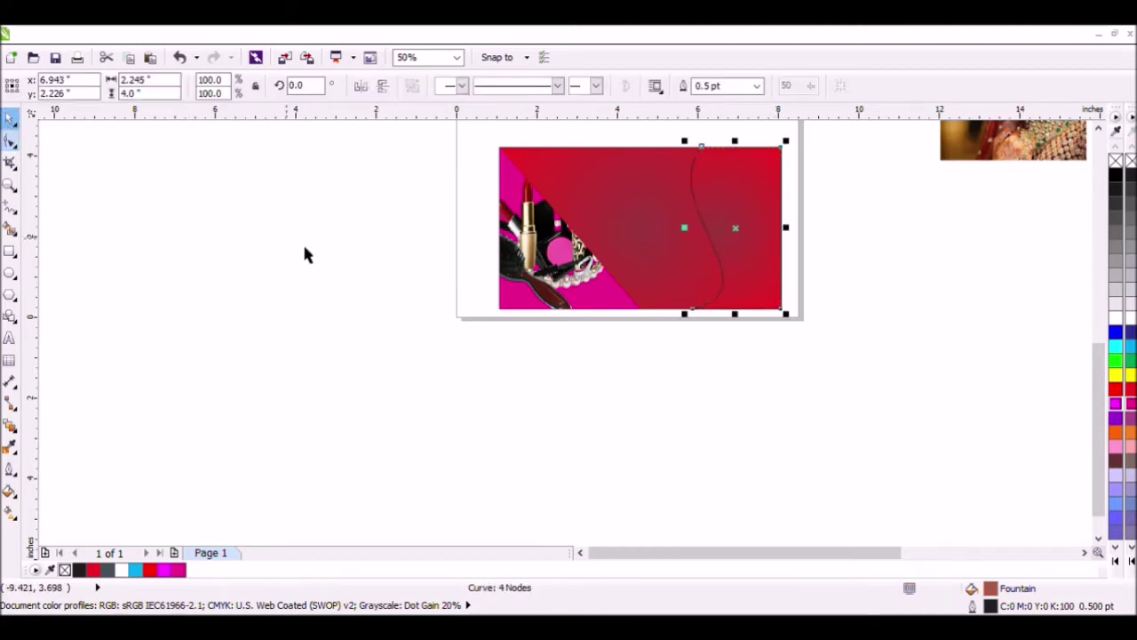
pyautogui.click(302, 242)
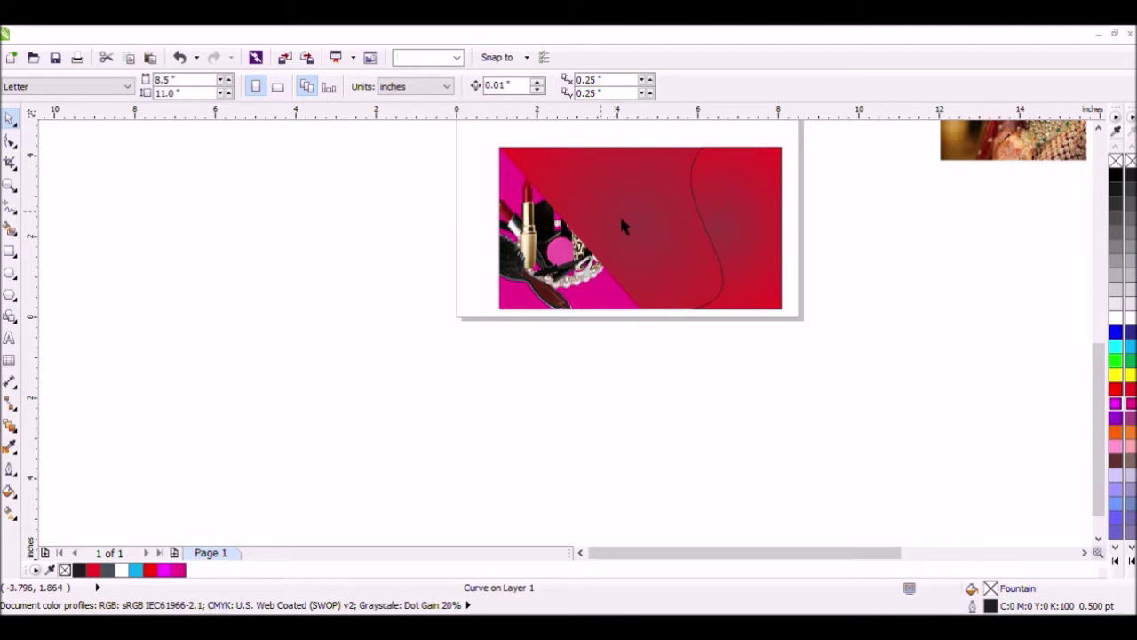
# - Fill the S-curved shape on the card's right side with white
pyautogui.click(619, 214)
pyautogui.click(844, 193)
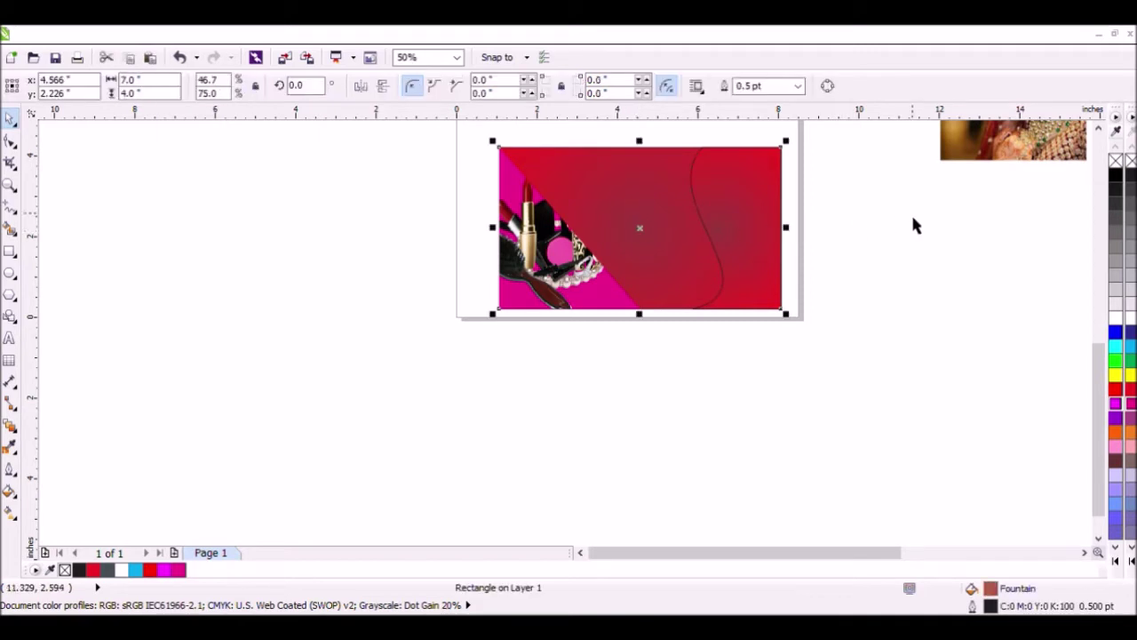
pyautogui.click(853, 228)
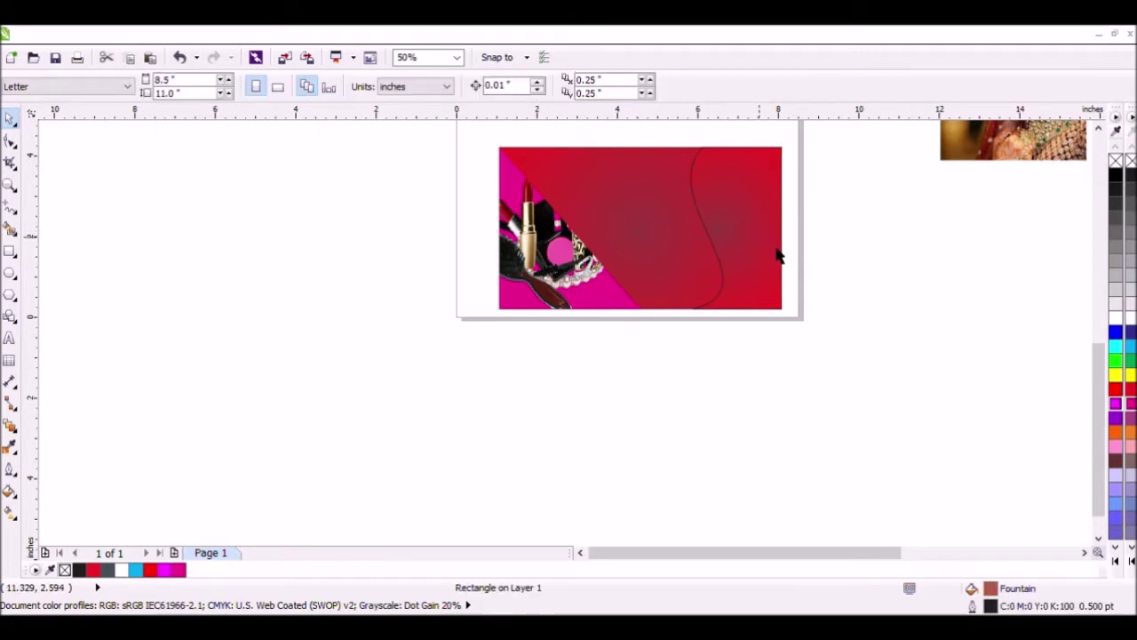
pyautogui.click(778, 256)
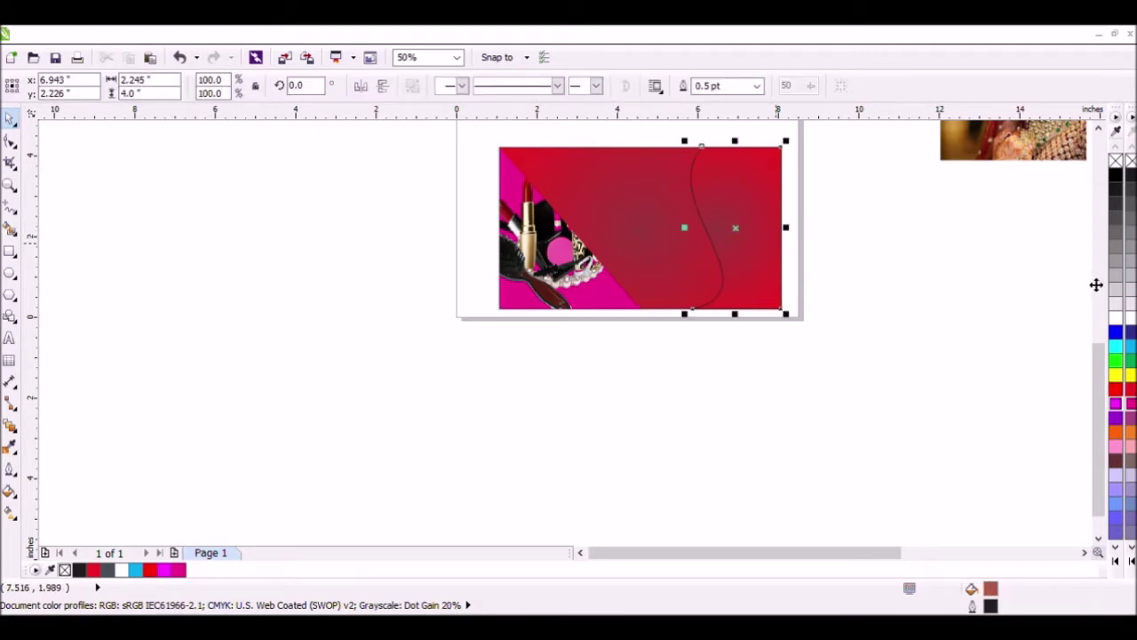
pyautogui.click(1131, 317)
pyautogui.click(959, 302)
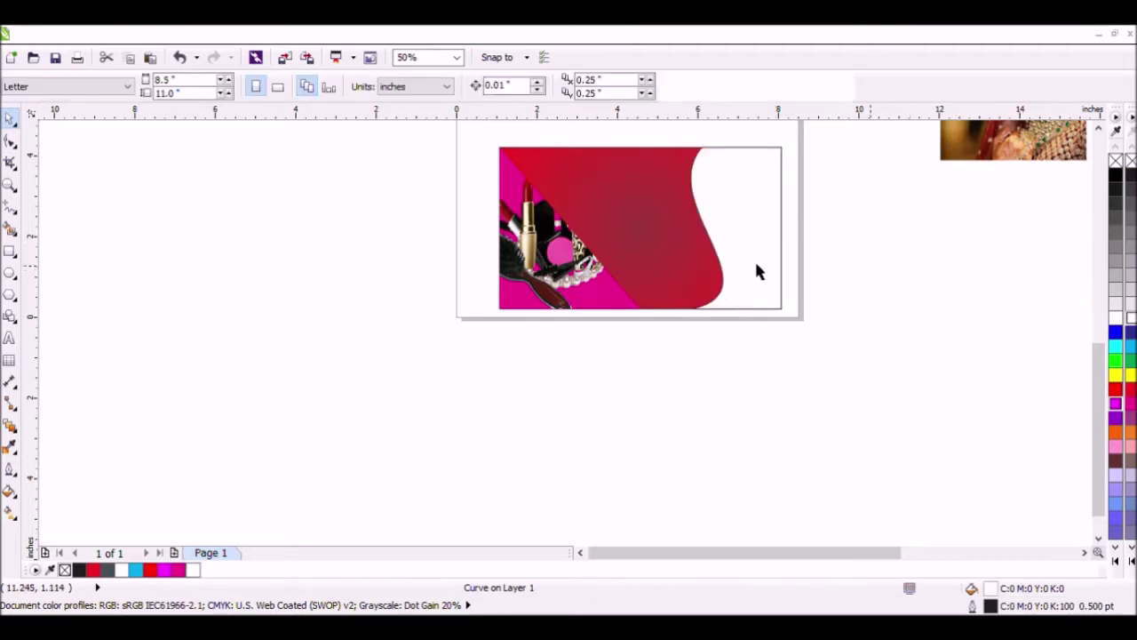
# - Duplicate the white S-curved shape and widen it leftward, leaving offset curves about 2.65 and 2.45 inches wide
pyautogui.click(655, 258)
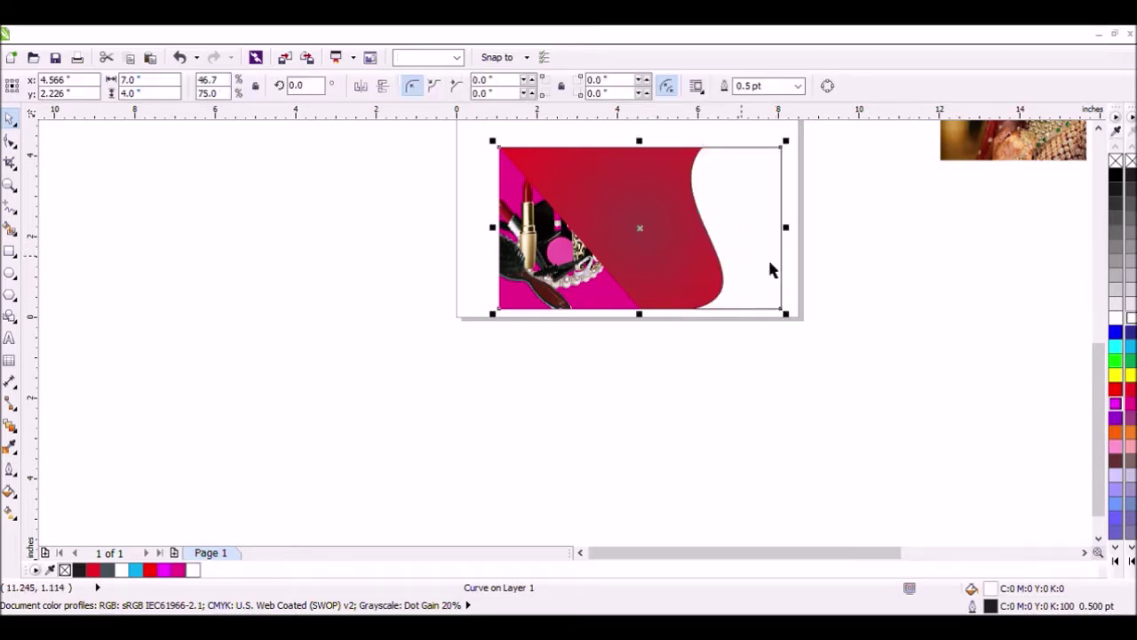
pyautogui.click(1045, 536)
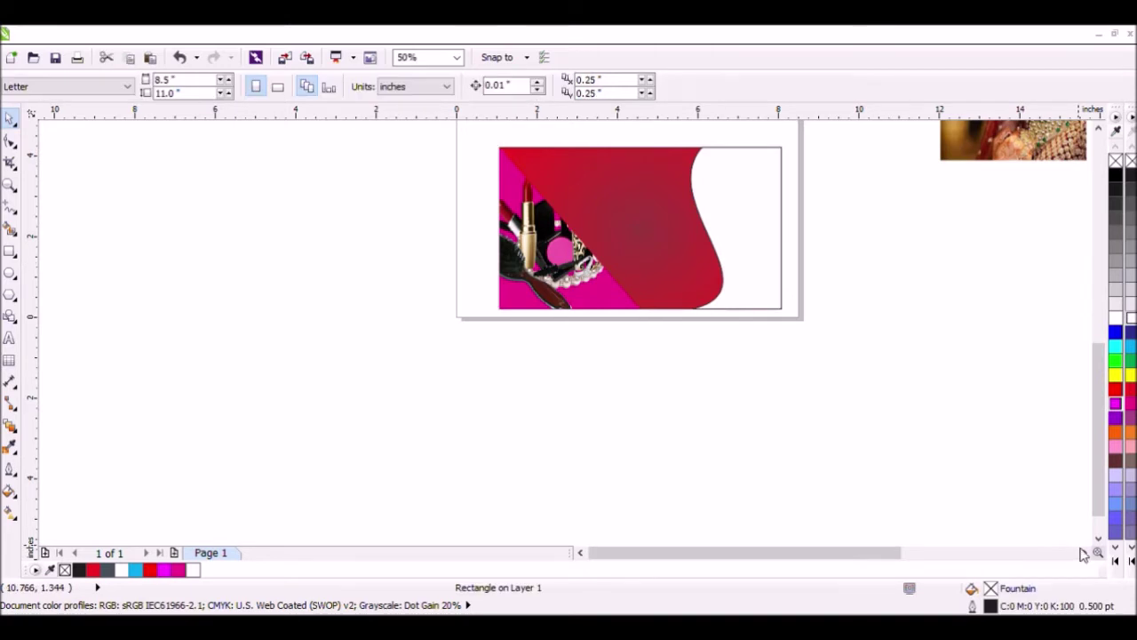
pyautogui.click(737, 248)
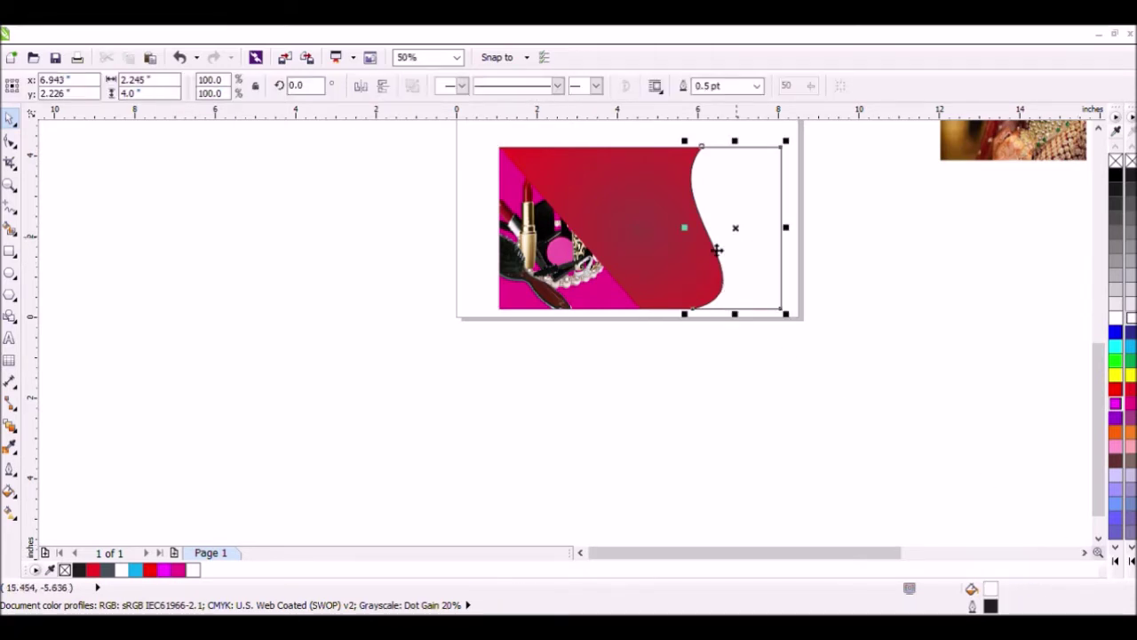
pyautogui.click(694, 238)
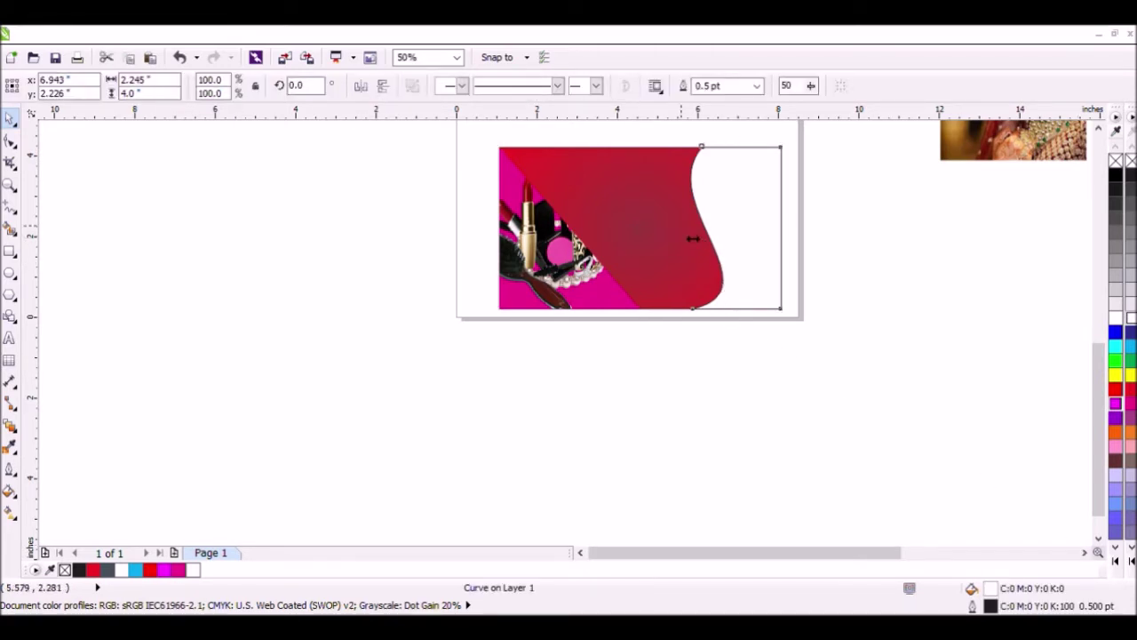
pyautogui.moveTo(693, 239); pyautogui.dragTo(675, 236)
pyautogui.click(875, 230)
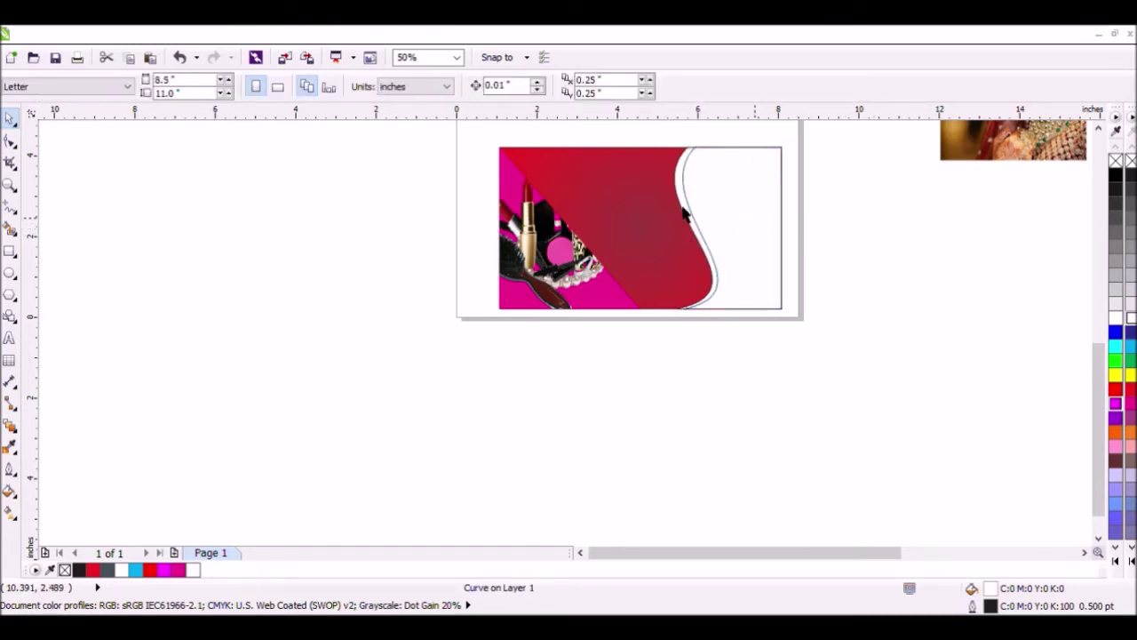
# - Try orange on the wider rear S-curved shape, then fill it with yellow (C:0 M:0 Y:100 K:0)
pyautogui.click(684, 213)
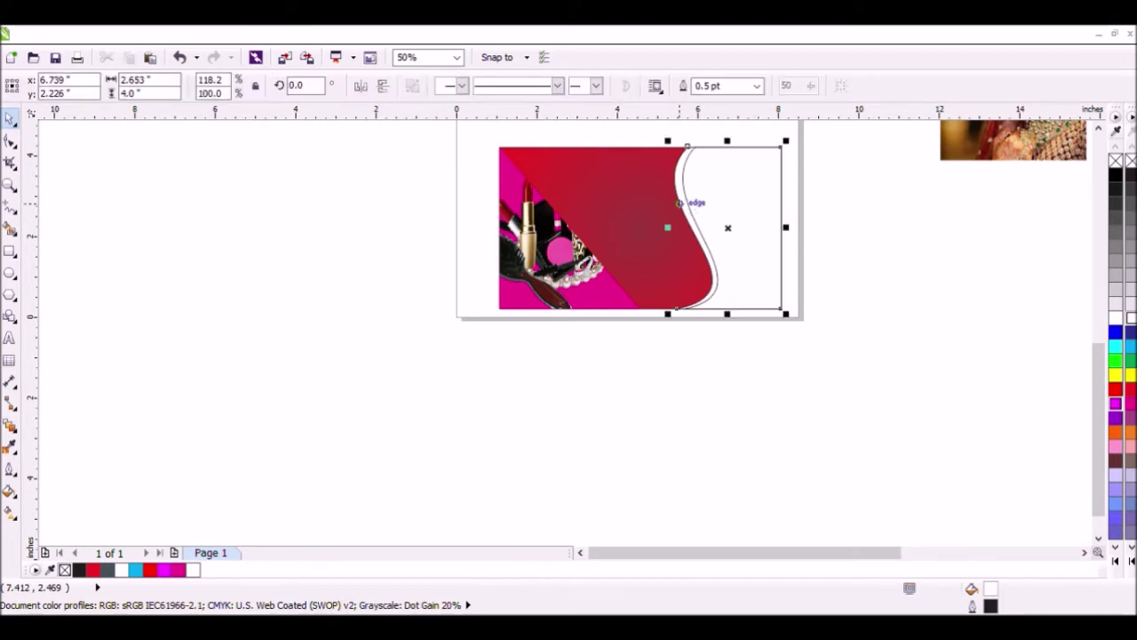
pyautogui.click(1130, 432)
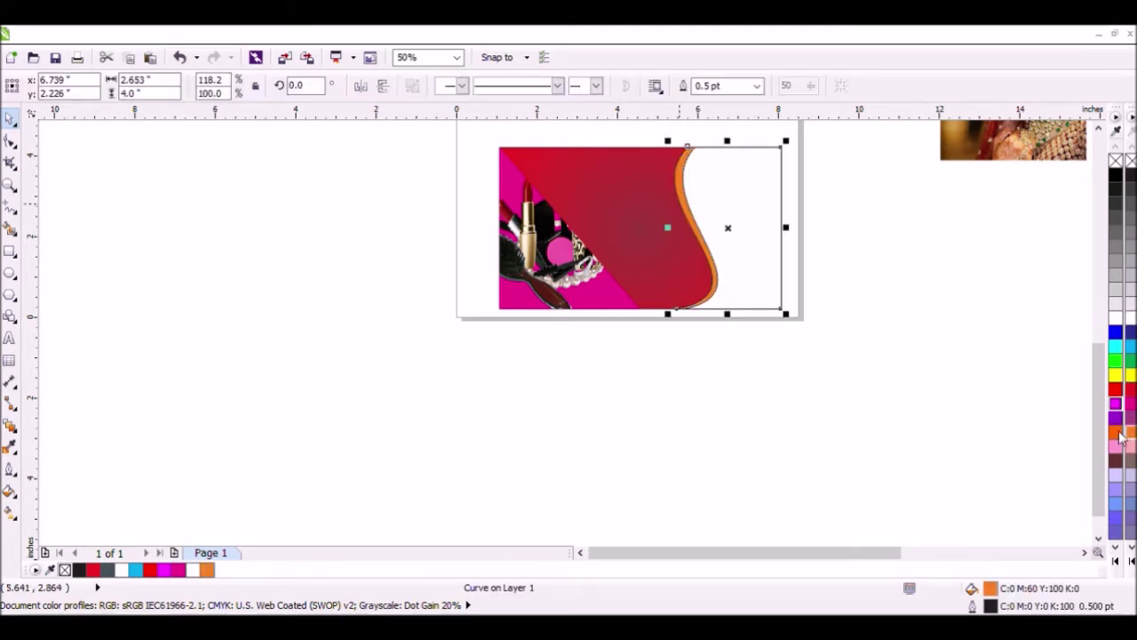
pyautogui.click(1130, 374)
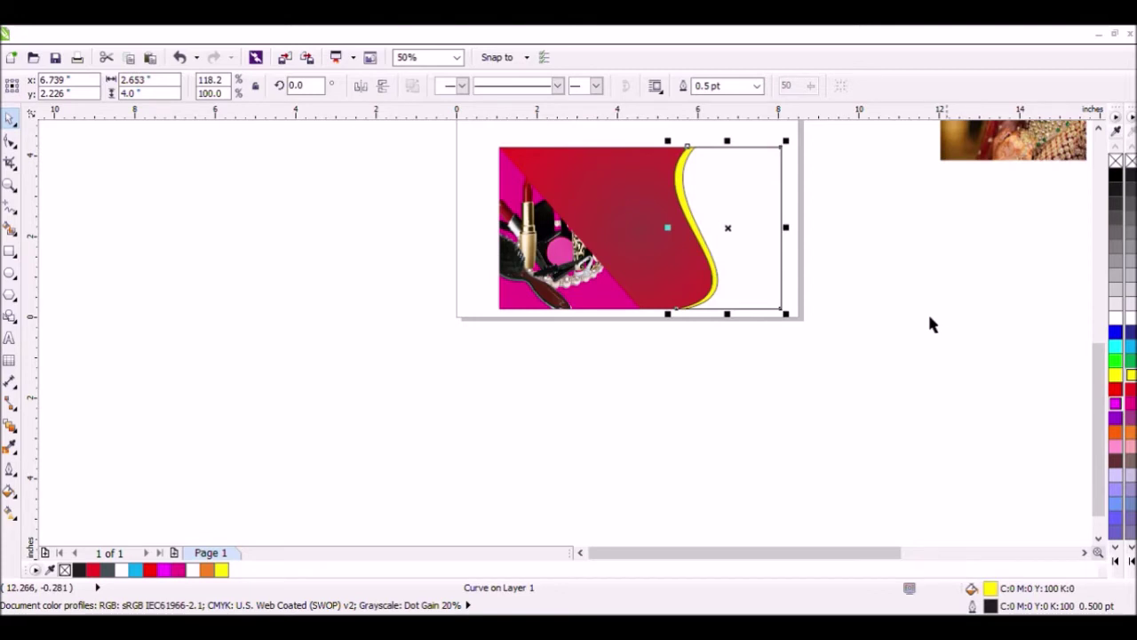
pyautogui.click(894, 260)
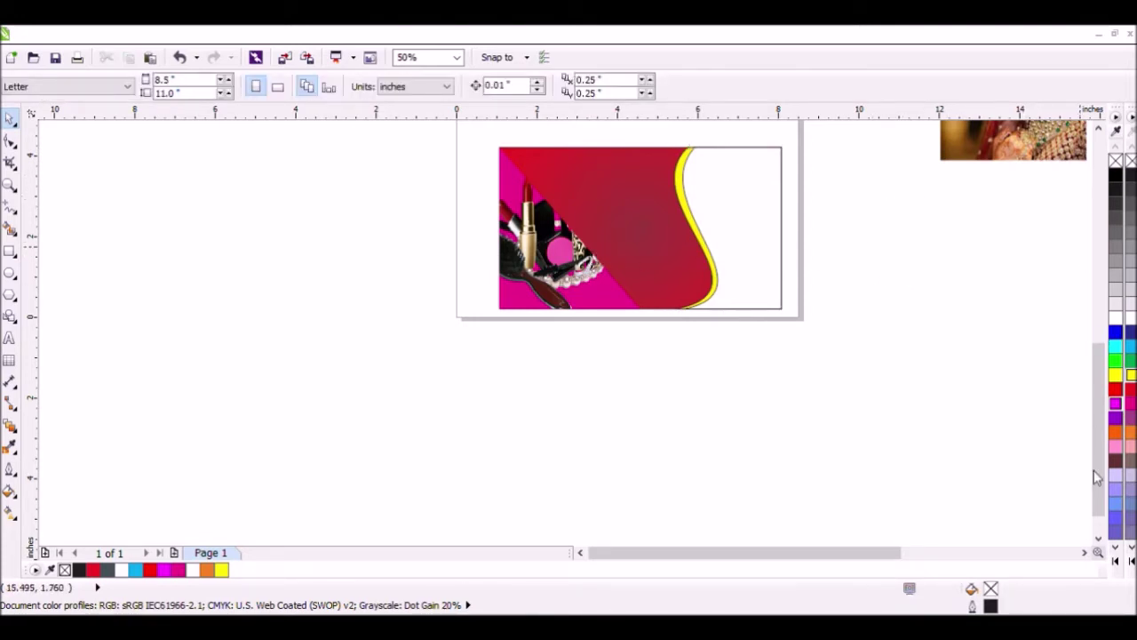
# - Move the bridal photo with the red headscarf into open space and PowerClip it inside the white S-curved shape
pyautogui.click(1085, 553)
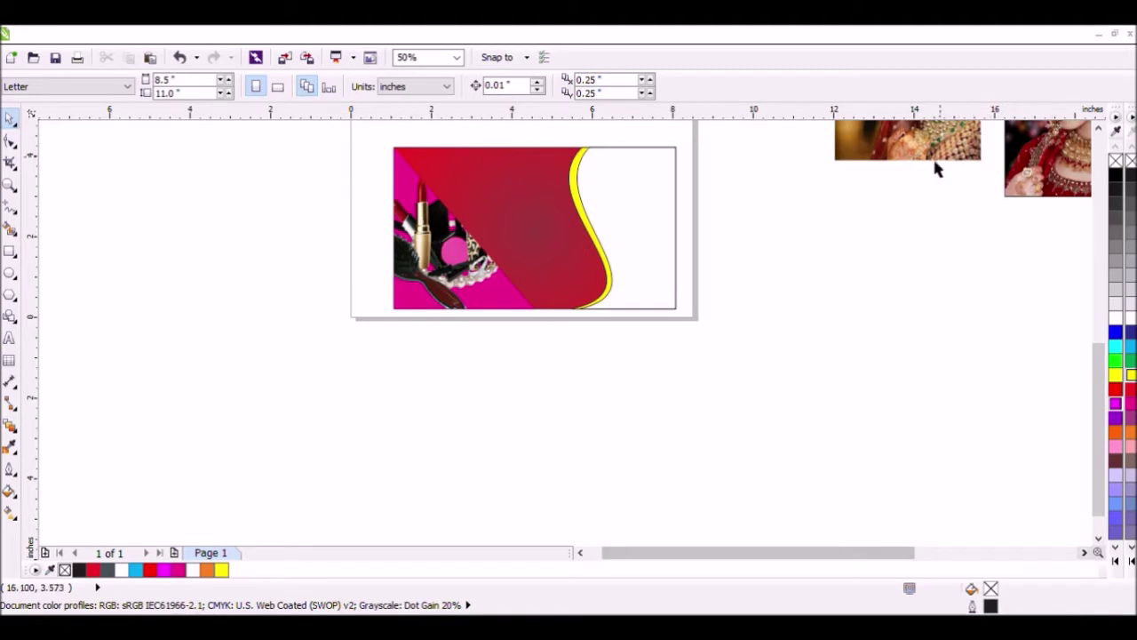
pyautogui.moveTo(1038, 170); pyautogui.dragTo(926, 358)
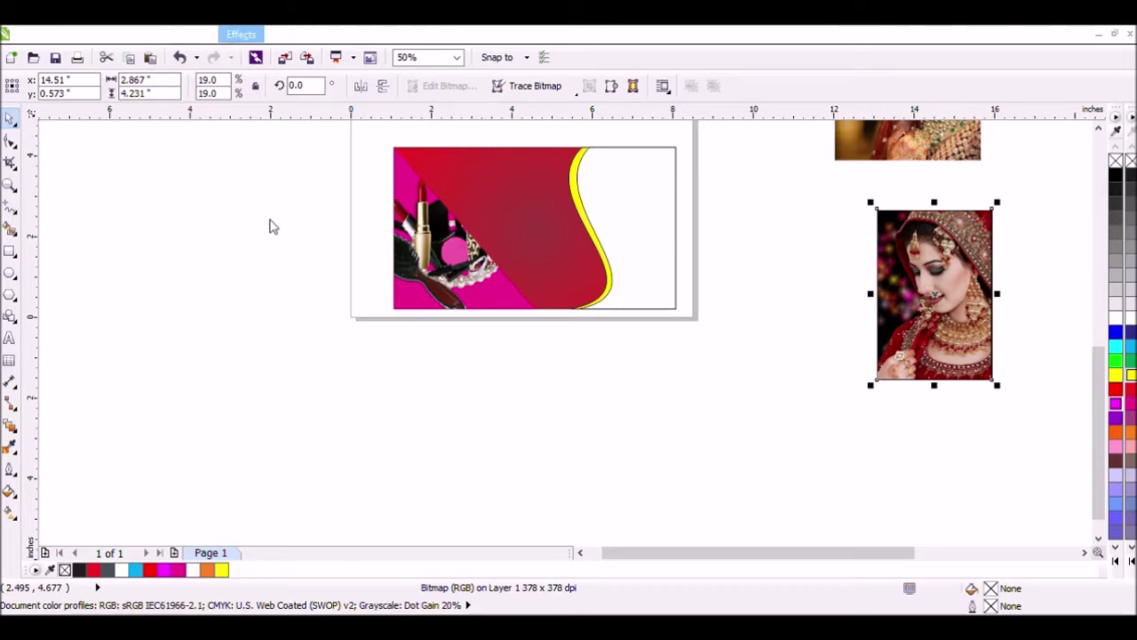
pyautogui.click(415, 278)
pyautogui.click(623, 217)
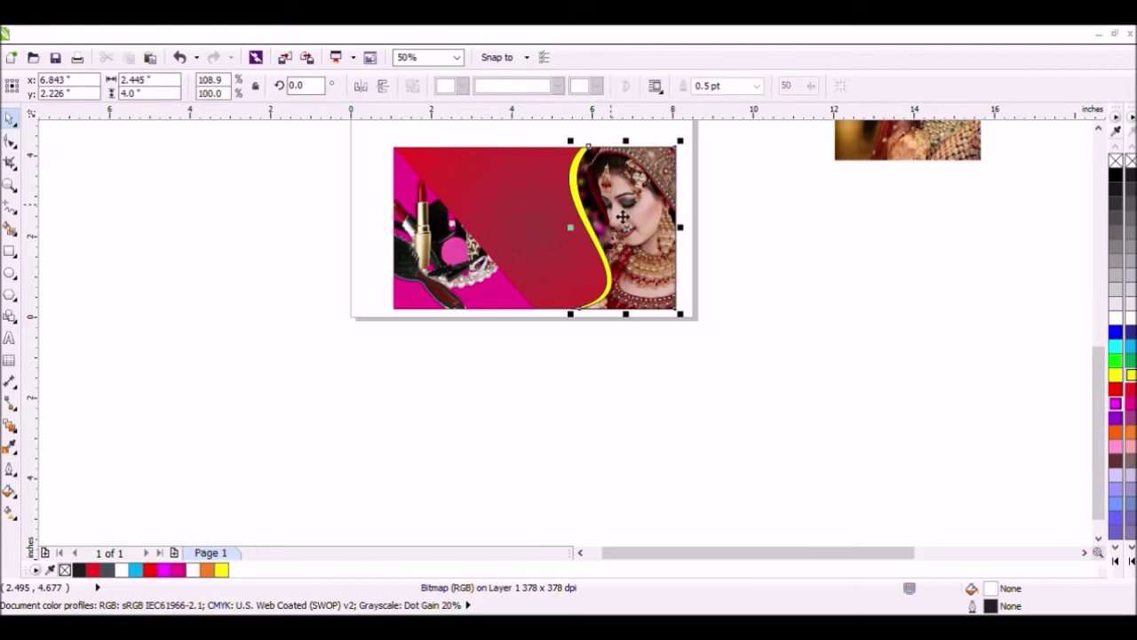
pyautogui.click(773, 259)
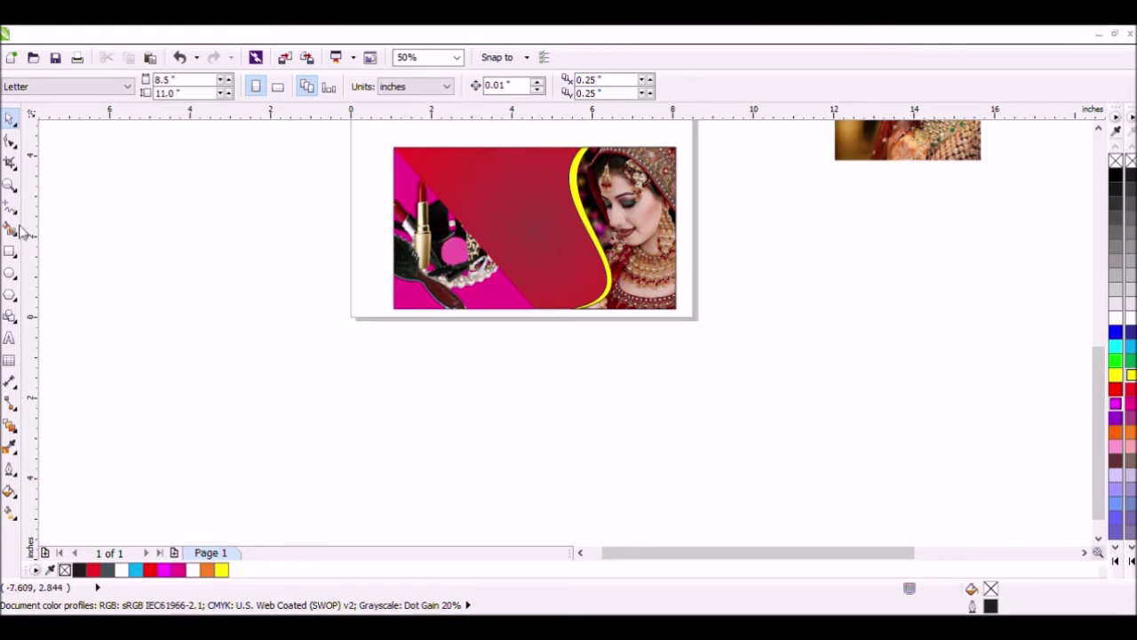
pyautogui.click(11, 251)
pyautogui.moveTo(785, 354); pyautogui.dragTo(666, 470)
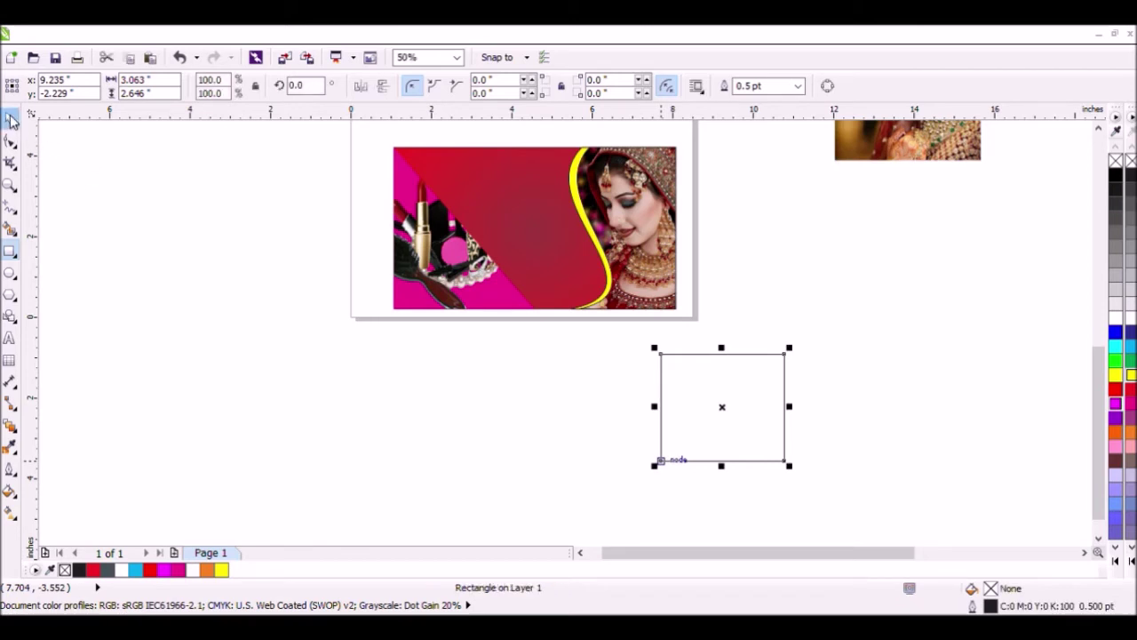
pyautogui.click(11, 121)
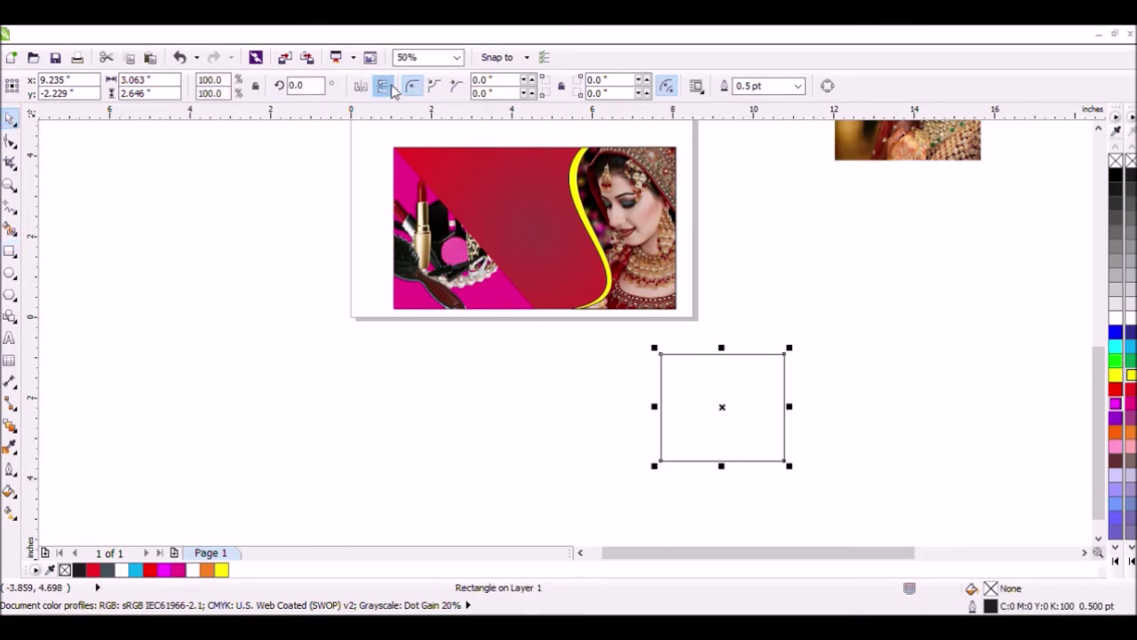
pyautogui.click(738, 421)
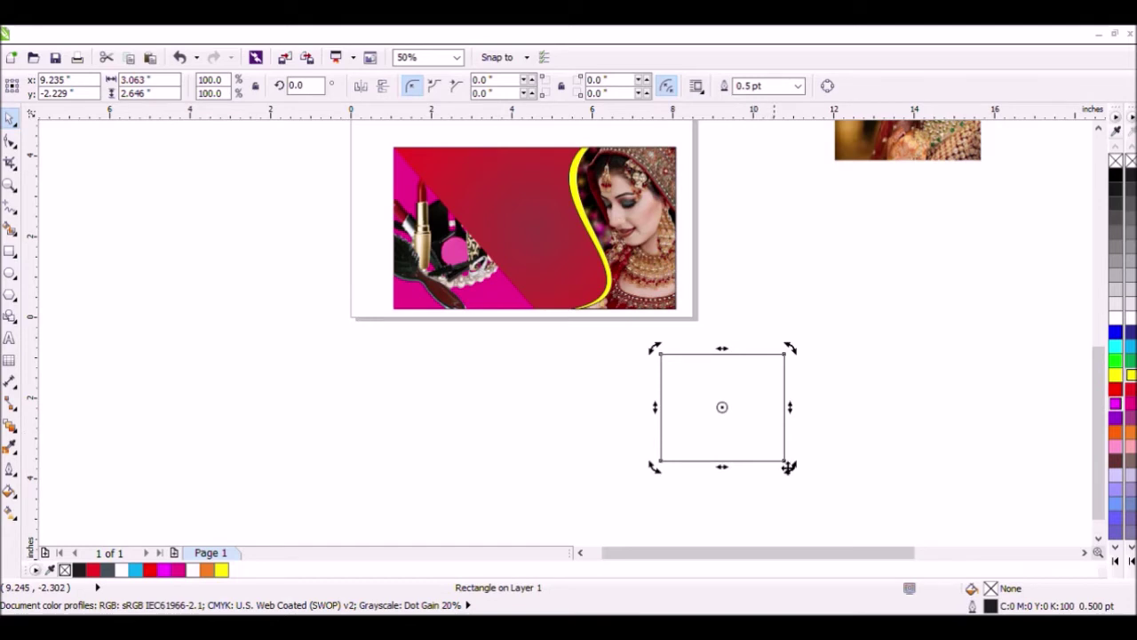
pyautogui.moveTo(801, 480); pyautogui.dragTo(794, 414)
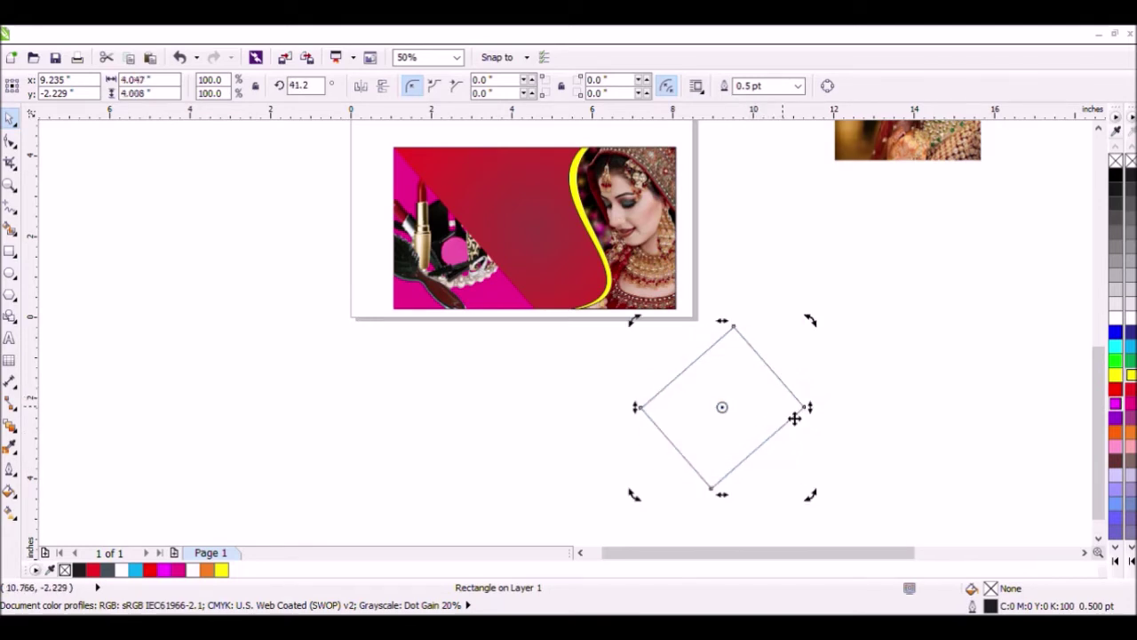
pyautogui.click(883, 338)
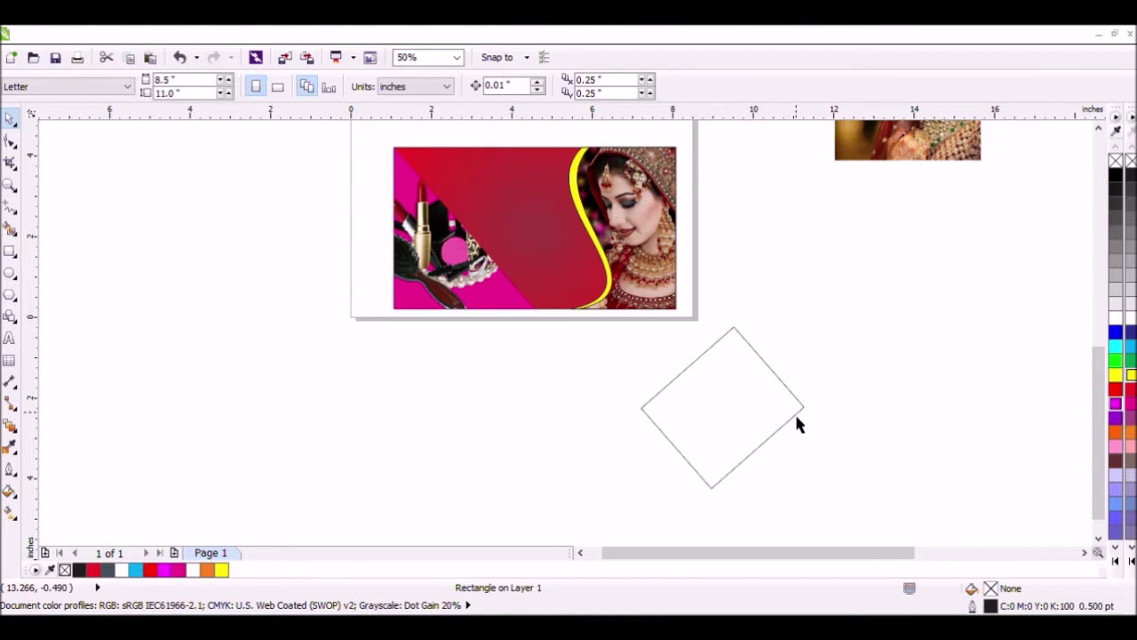
pyautogui.click(796, 417)
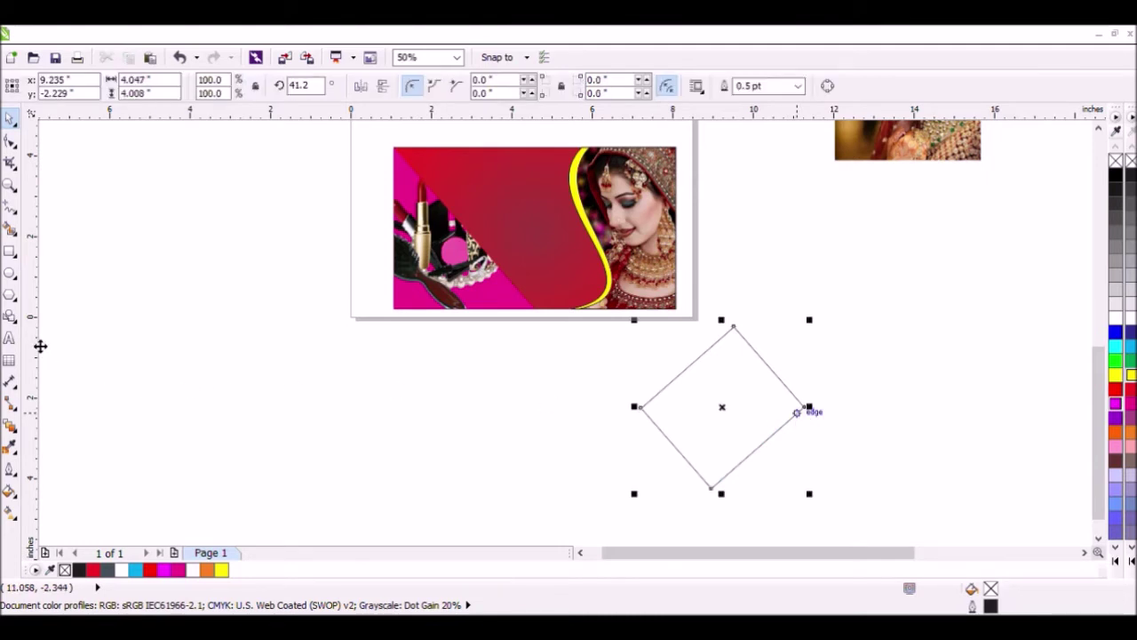
pyautogui.press('Delete')
# - Draw a polygon in the open space below and beside the card and set it to 4 sides, about 4.13 by 3.69 inches
pyautogui.click(11, 296)
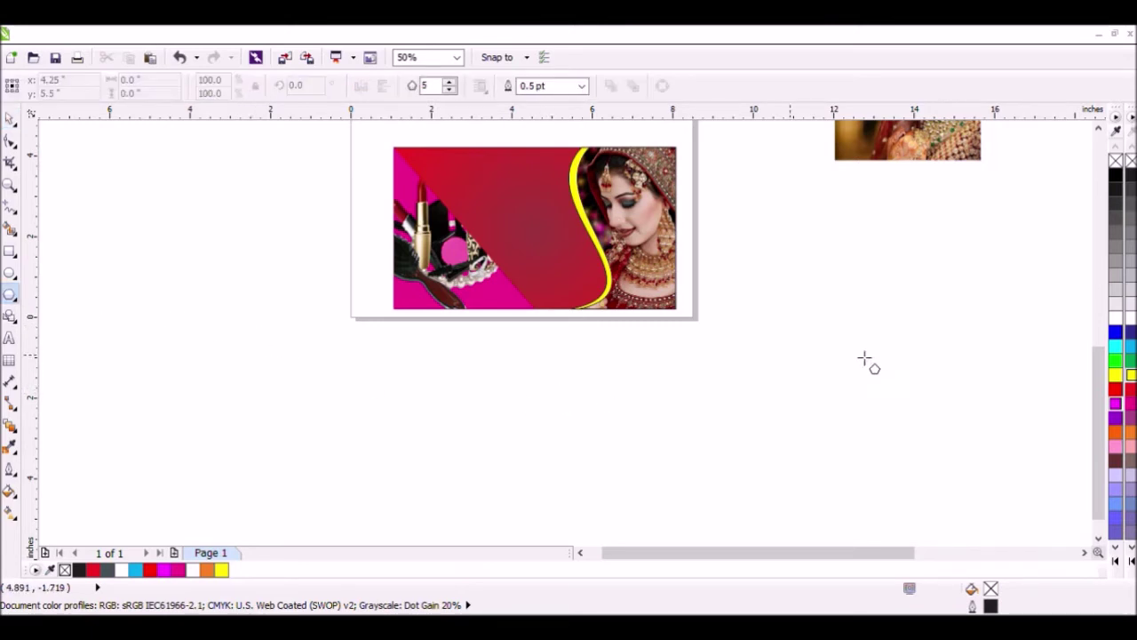
pyautogui.moveTo(790, 329); pyautogui.dragTo(949, 464)
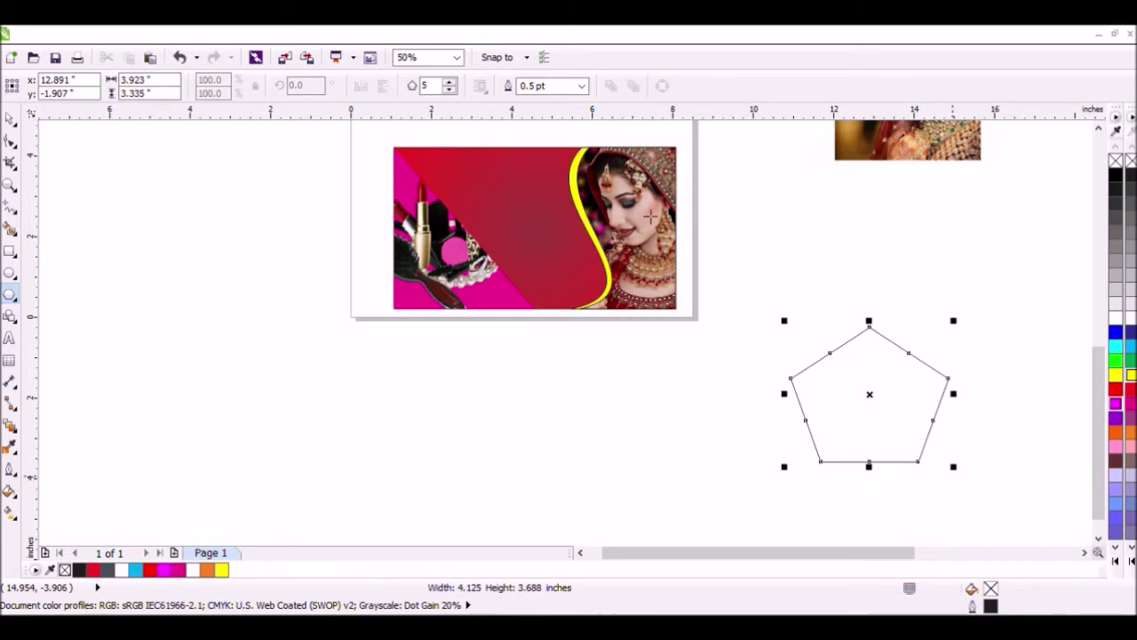
pyautogui.moveTo(435, 87); pyautogui.dragTo(407, 93)
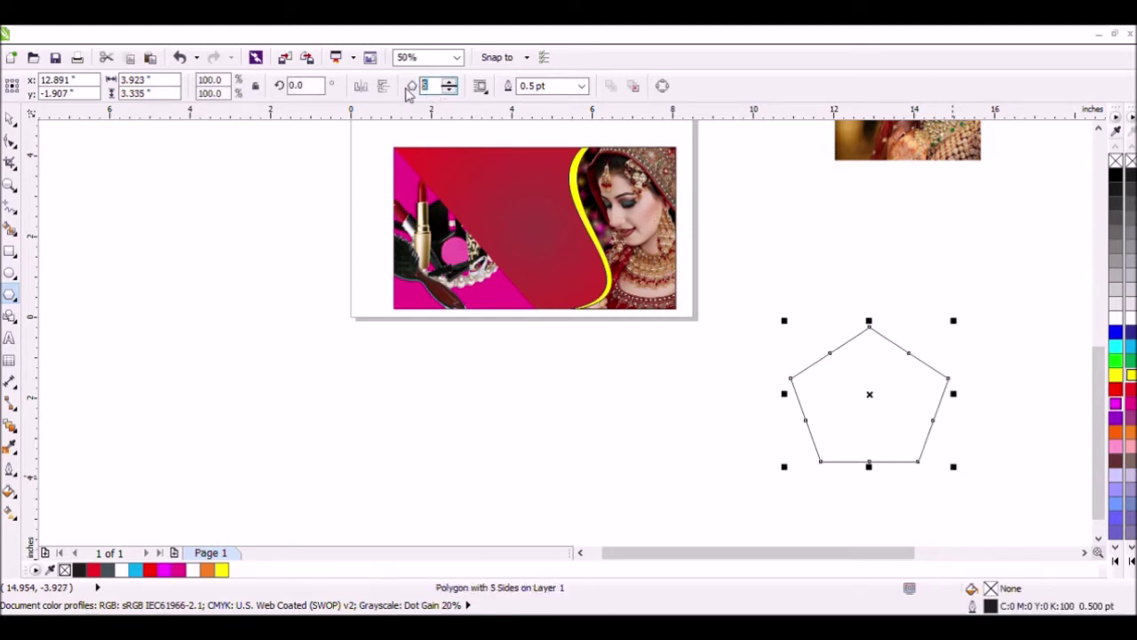
pyautogui.write('4')
pyautogui.press('Return')
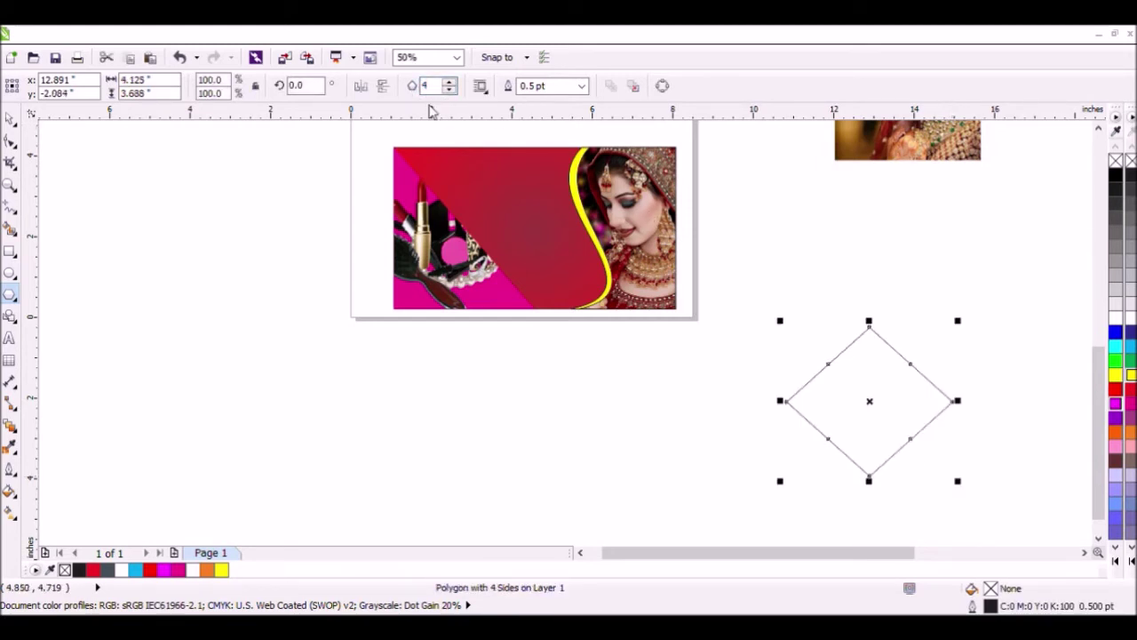
pyautogui.click(8, 122)
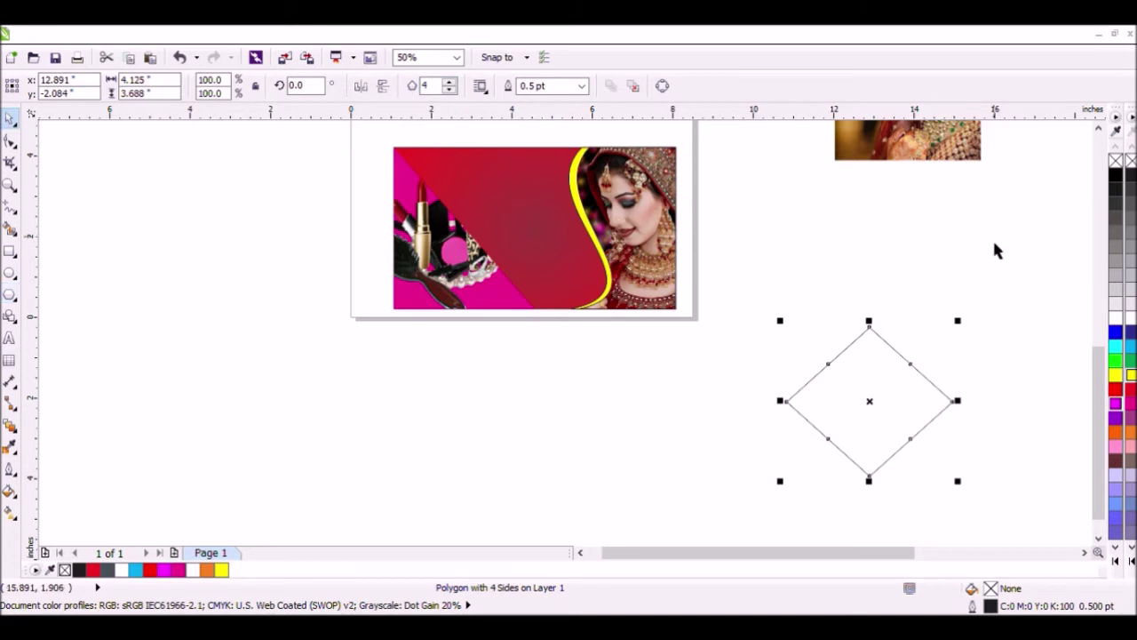
# - Rotate the four-sided polygon clockwise to an angle of about 346.9°
pyautogui.click(895, 400)
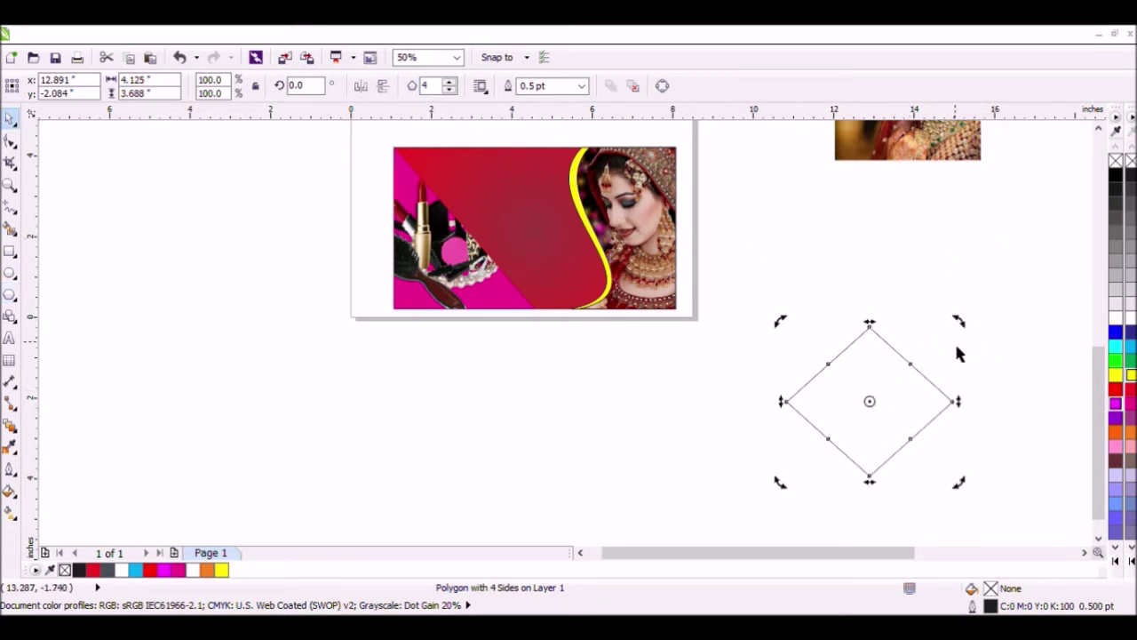
pyautogui.moveTo(967, 332)
pyautogui.mouseDown()
pyautogui.moveTo(985, 347)
pyautogui.moveTo(967, 335)
pyautogui.mouseUp()
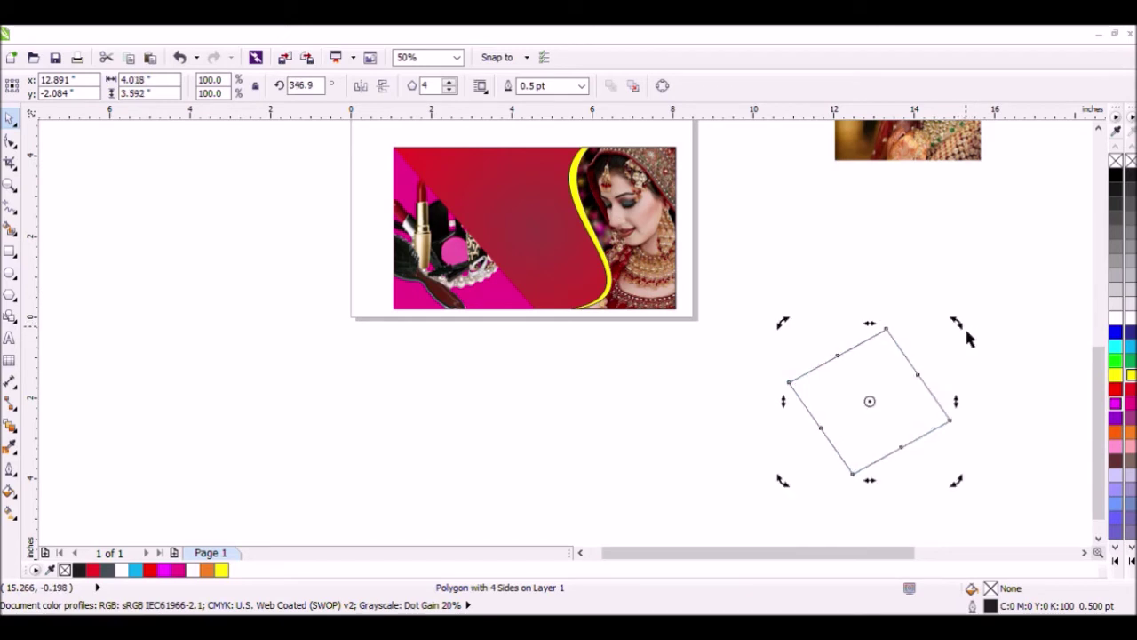
pyautogui.click(968, 338)
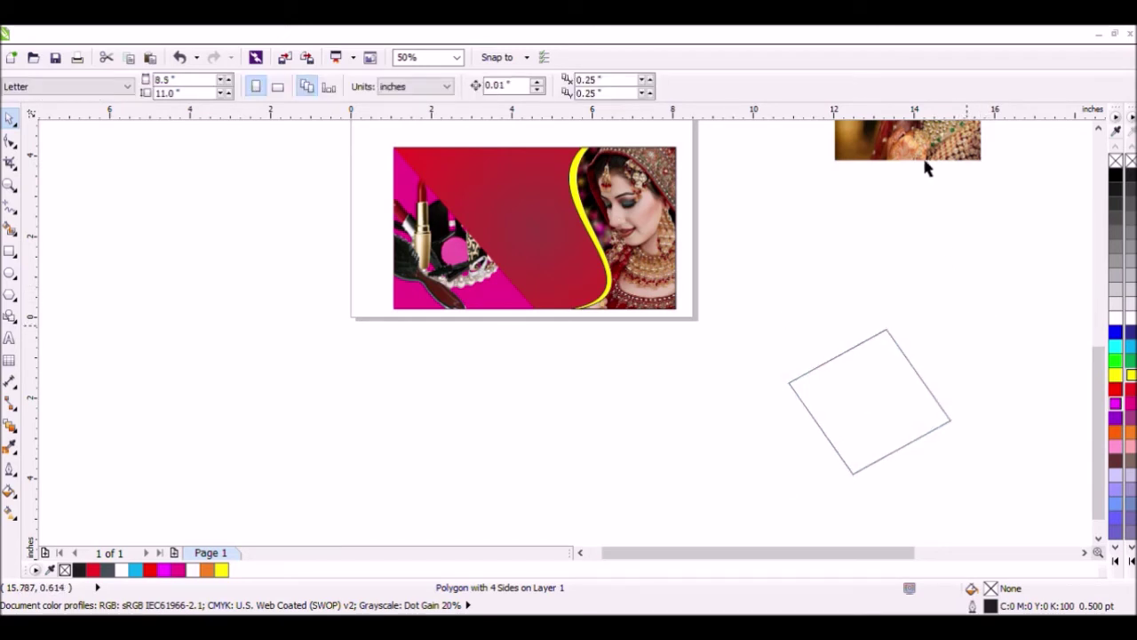
# - Move the bridal photo with the dark golden background above the tilted diamond and PowerClip it inside
pyautogui.moveTo(876, 307)
pyautogui.mouseDown()
pyautogui.moveTo(888, 315)
pyautogui.moveTo(865, 290)
pyautogui.mouseUp()
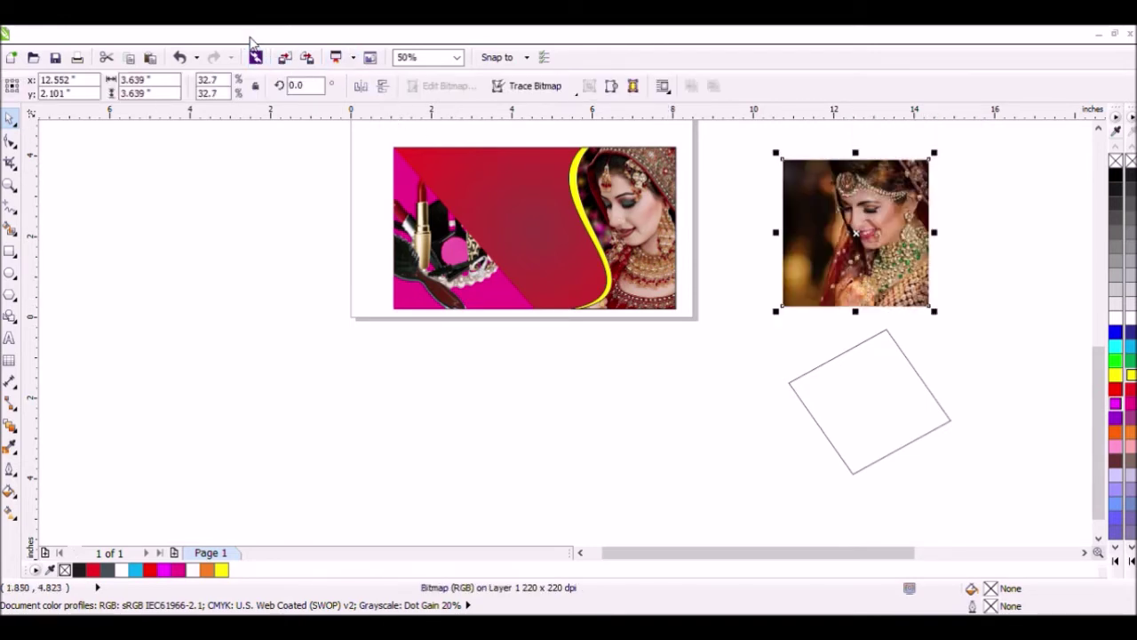
pyautogui.click(410, 277)
pyautogui.click(863, 399)
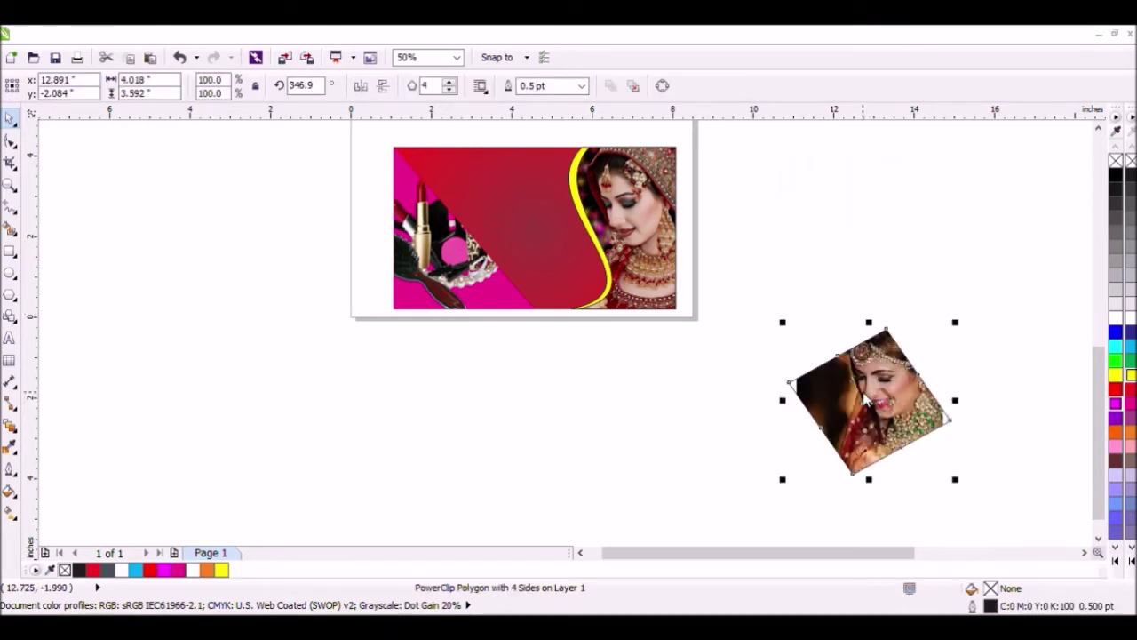
# - Edit the diamond's PowerClip contents, enlarging the bridal photo until it fills the whole frame, and finish editing
pyautogui.click(981, 326)
pyautogui.keyDown('ctrl'); pyautogui.click(917, 408); pyautogui.keyUp('ctrl')
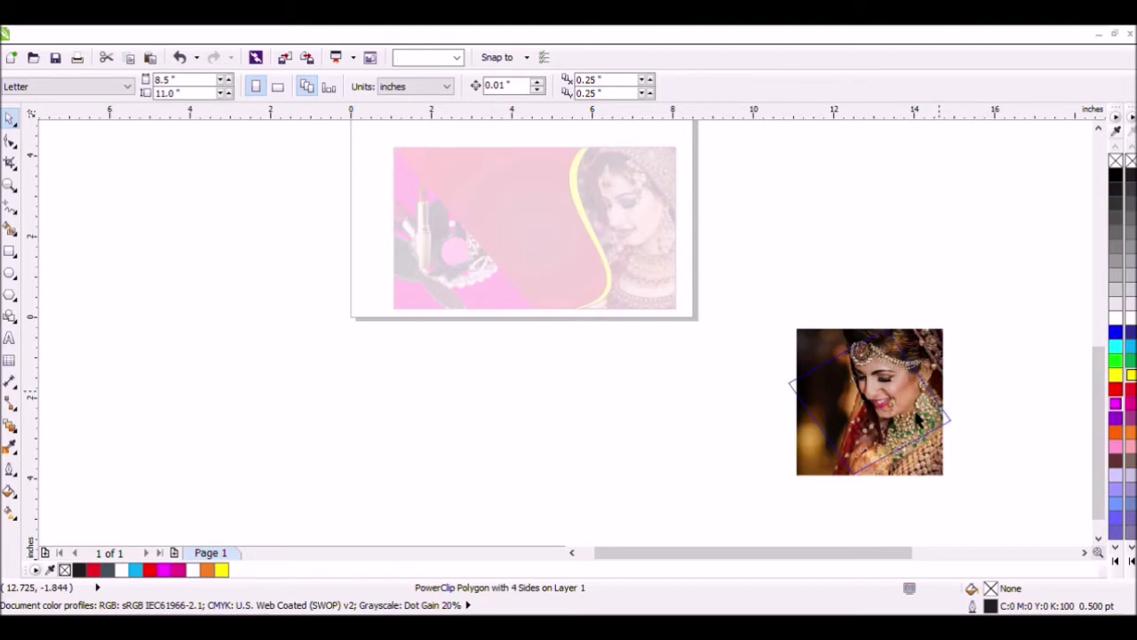
pyautogui.click(945, 355)
pyautogui.moveTo(963, 415); pyautogui.dragTo(975, 414)
pyautogui.moveTo(880, 488); pyautogui.dragTo(876, 528)
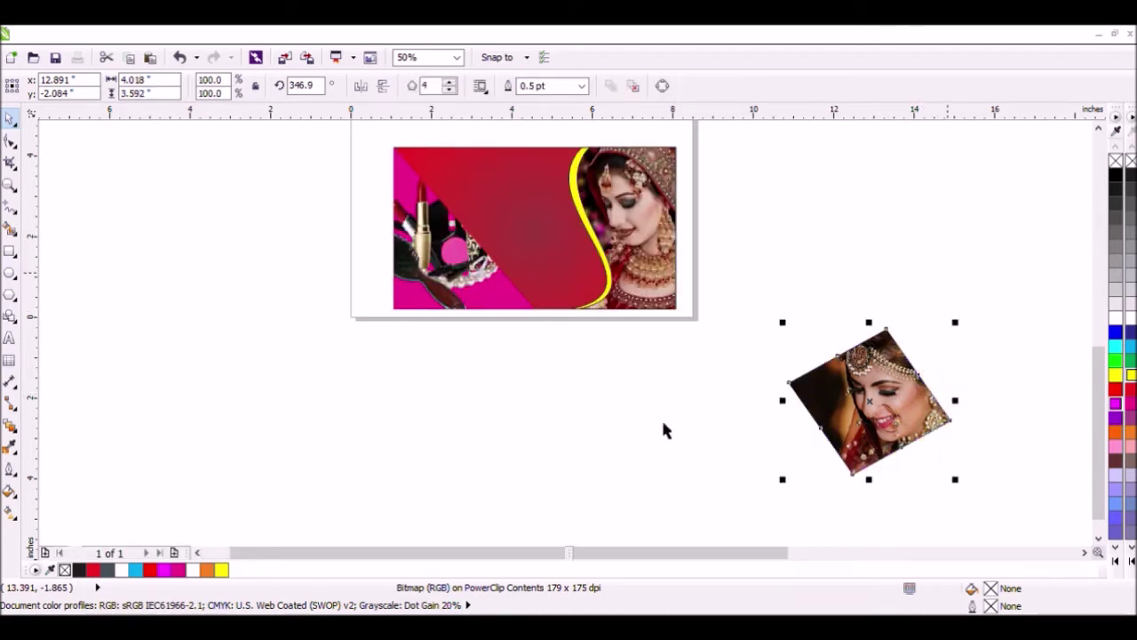
pyautogui.keyDown('ctrl'); pyautogui.click(660, 423); pyautogui.keyUp('ctrl')
# - Move the photo diamond below the card and draw another 4-sided polygon beside it, about 3.81 by 3.65 inches
pyautogui.moveTo(880, 412); pyautogui.dragTo(619, 426)
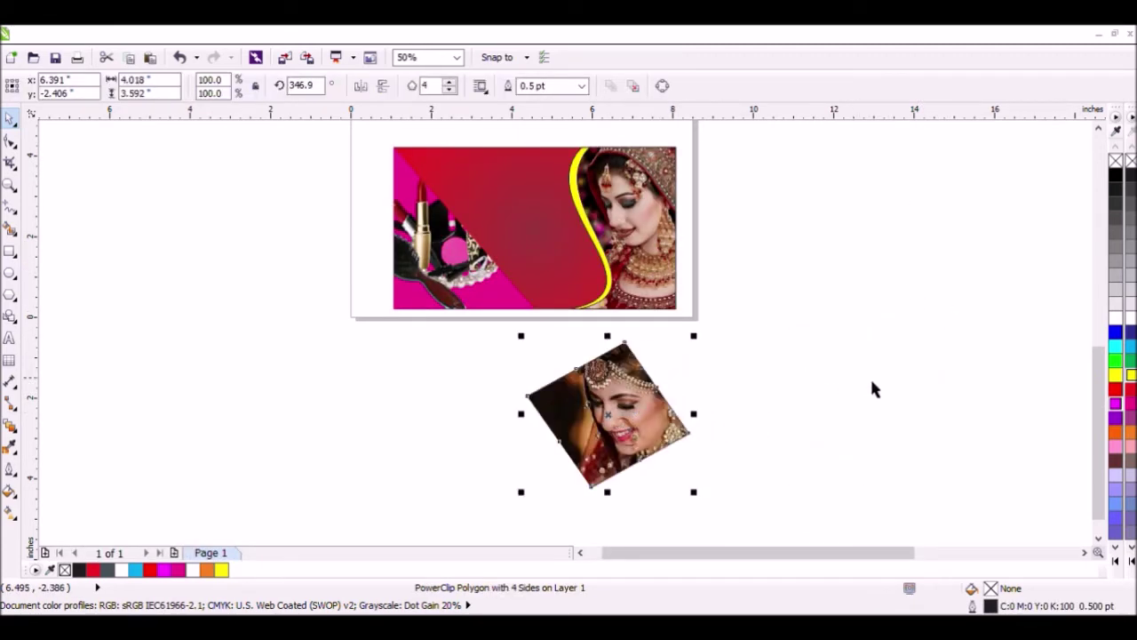
pyautogui.click(10, 253)
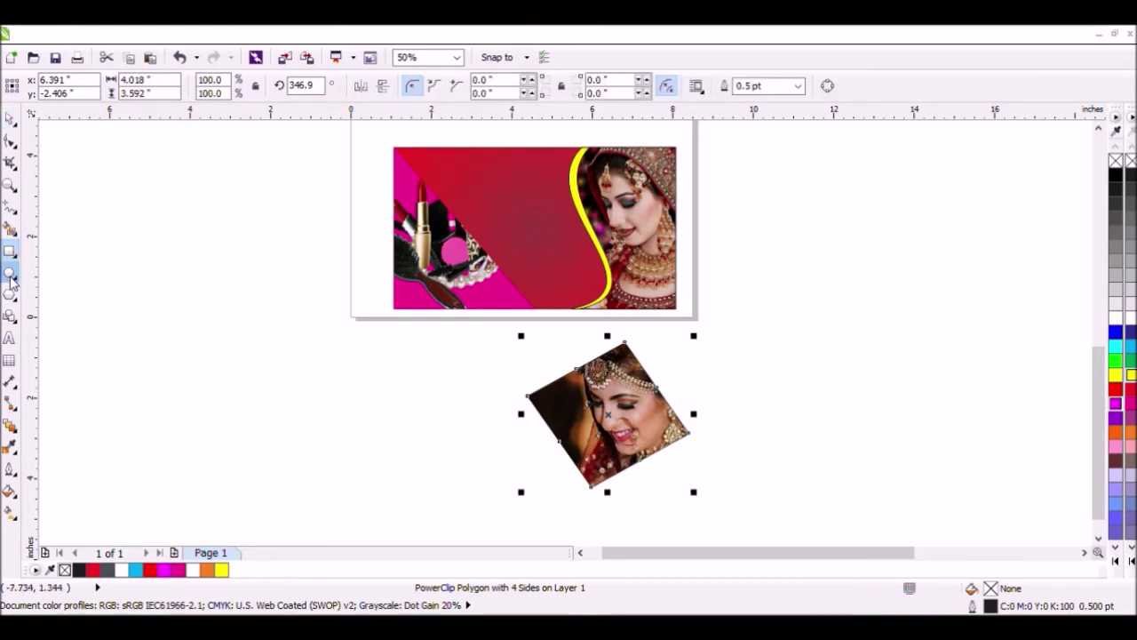
pyautogui.click(10, 294)
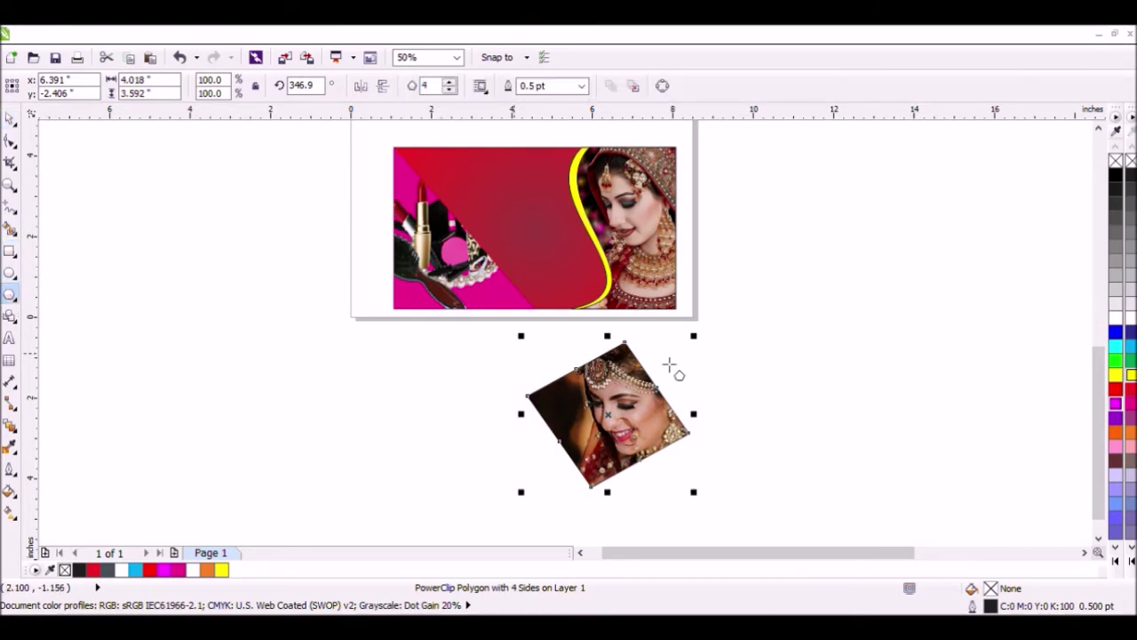
pyautogui.moveTo(788, 369); pyautogui.dragTo(940, 516)
pyautogui.moveTo(434, 87); pyautogui.dragTo(410, 88)
pyautogui.write('4')
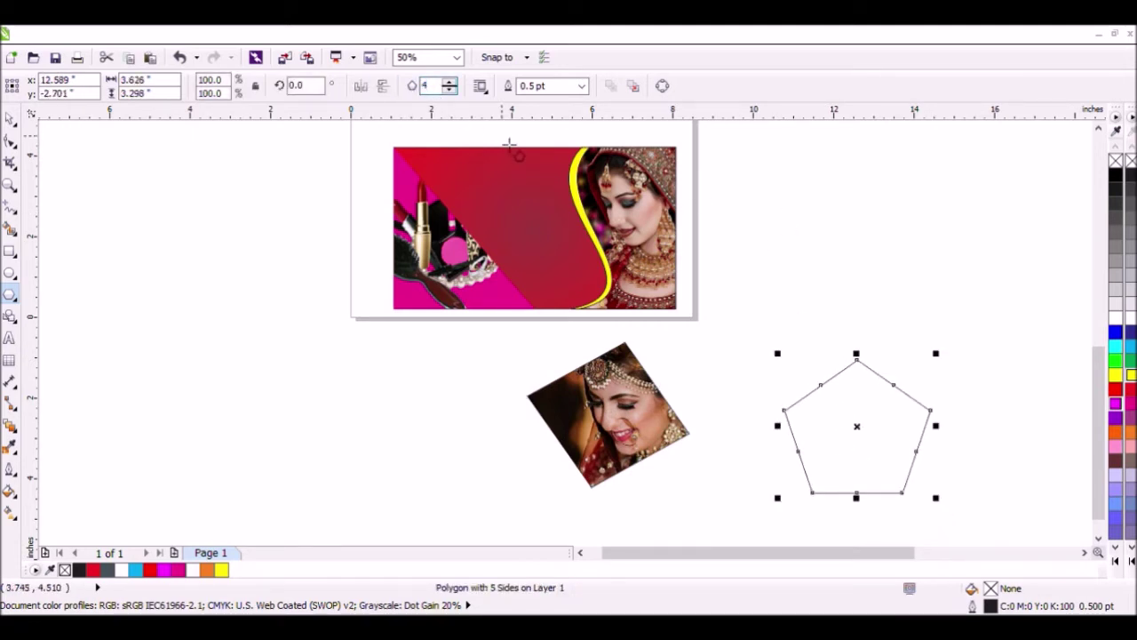
pyautogui.press('Return')
pyautogui.click(4, 121)
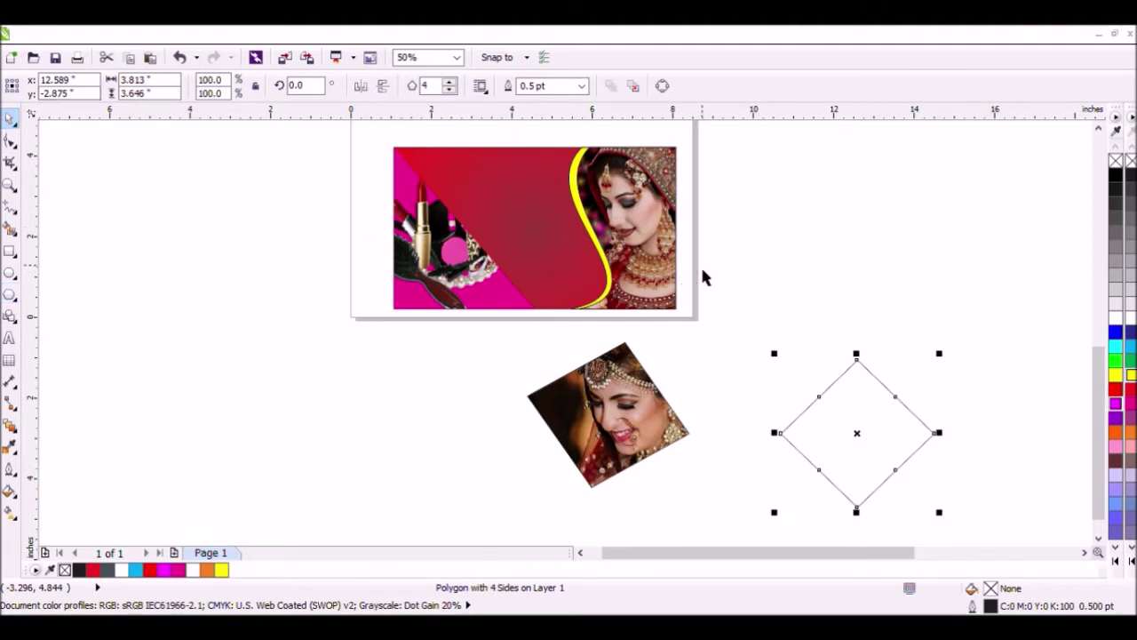
# - Move the empty diamond against the photo diamond and duplicate it twice, arranging one copy beside it and one centered above the pair
pyautogui.click(874, 304)
pyautogui.moveTo(889, 396); pyautogui.dragTo(799, 415)
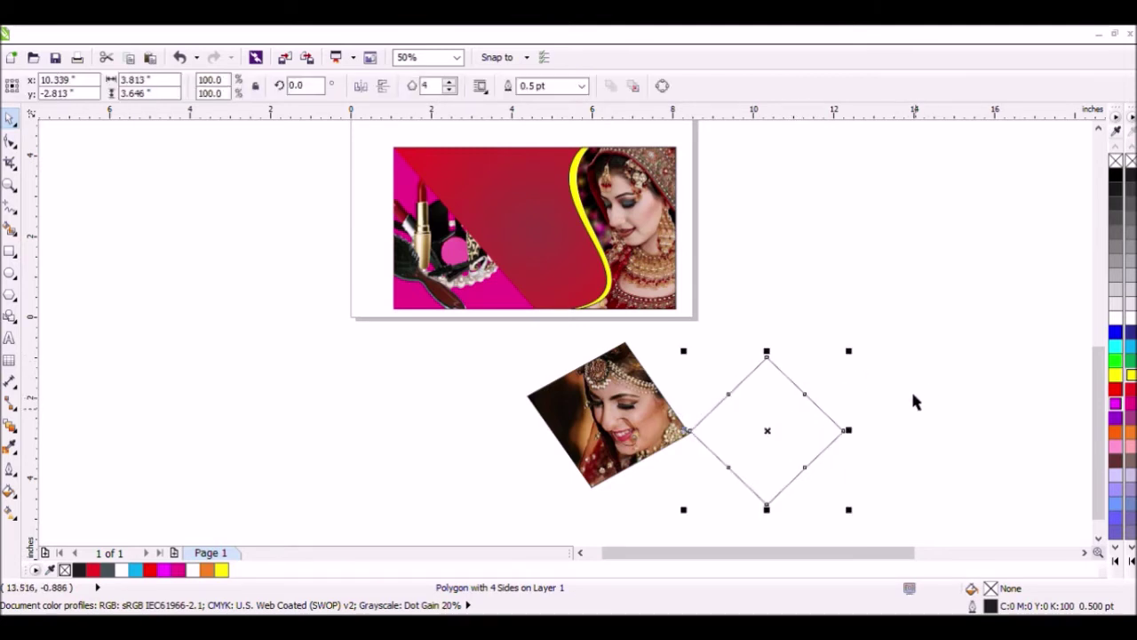
pyautogui.moveTo(776, 449); pyautogui.dragTo(930, 426)
pyautogui.scroll(-1, 996, 486)
pyautogui.click(1047, 491)
pyautogui.moveTo(936, 393); pyautogui.dragTo(946, 428)
pyautogui.click(952, 465)
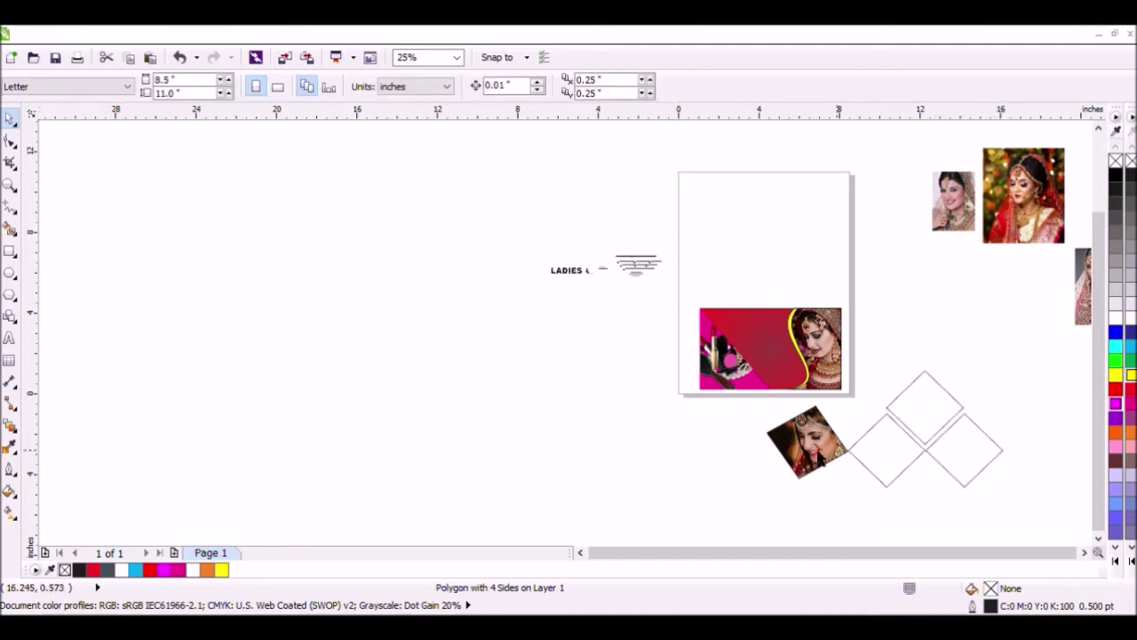
# - Duplicate the photo diamond into the gap beneath the three empty diamonds and delete the original
pyautogui.moveTo(829, 458); pyautogui.dragTo(950, 516)
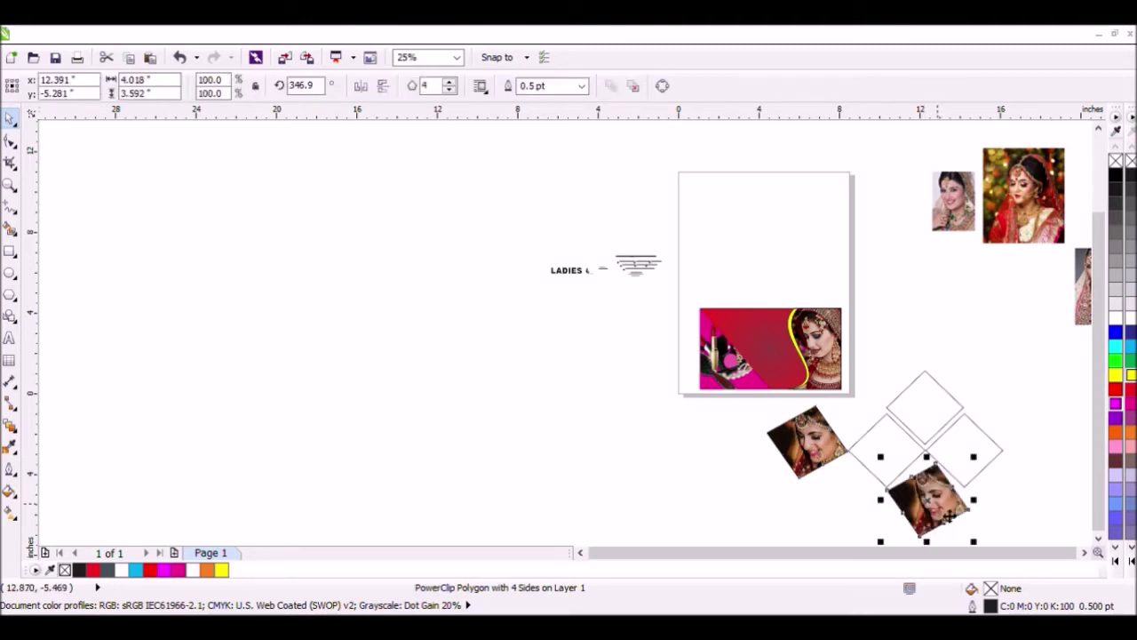
pyautogui.click(801, 478)
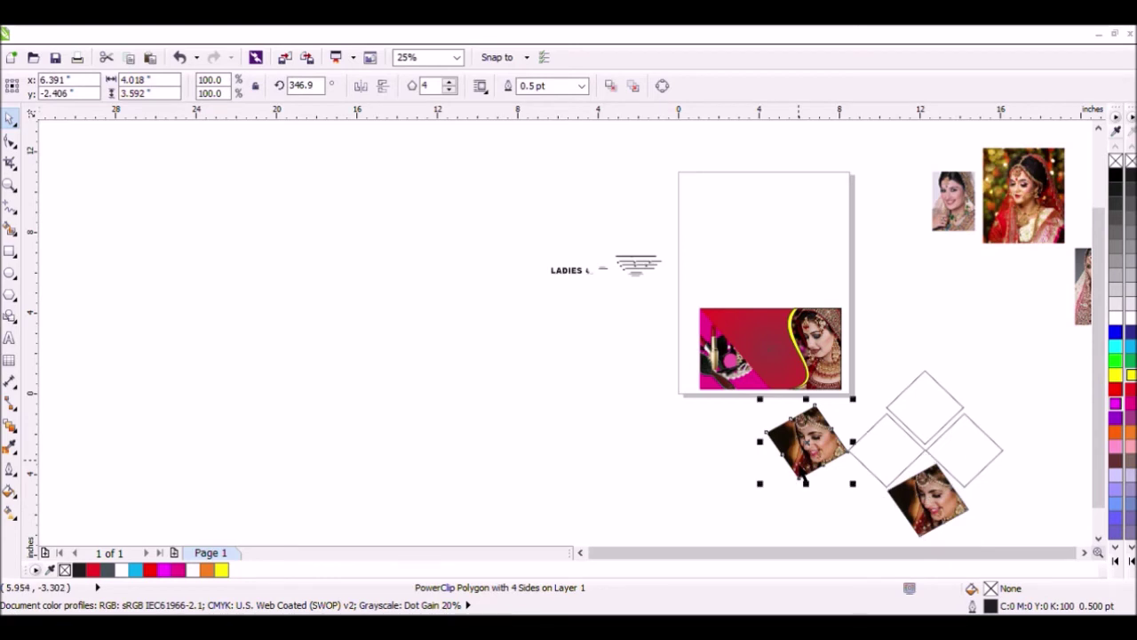
pyautogui.press('Delete')
# - Rotate the photo diamond counterclockwise to about 4.1° to bring it closer to the empty diamonds' orientation
pyautogui.click(955, 522)
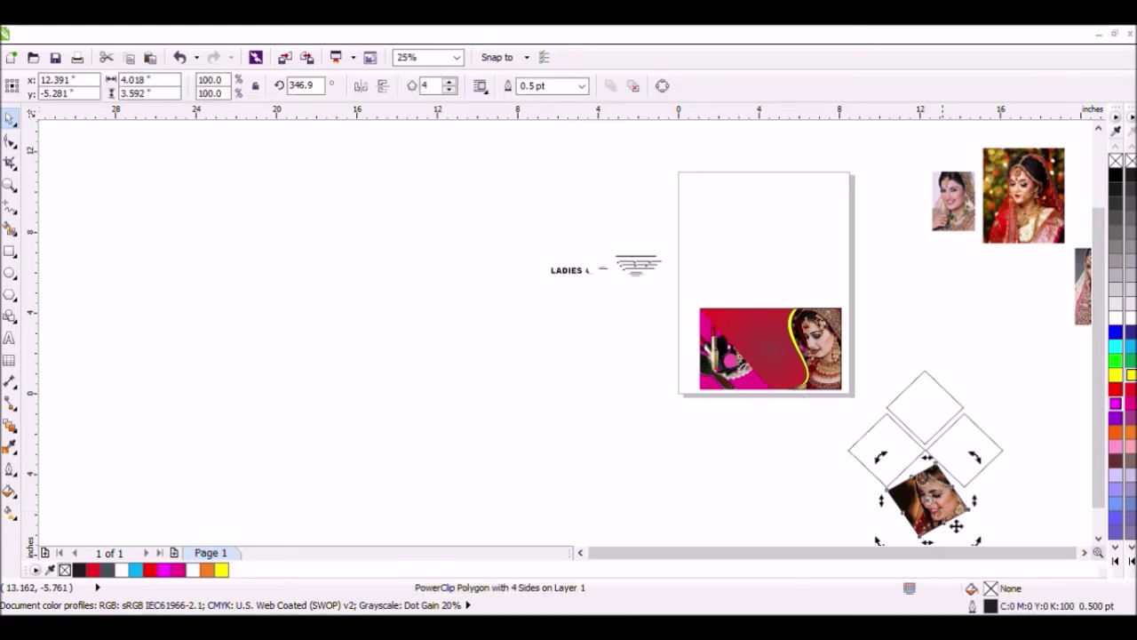
pyautogui.click(980, 543)
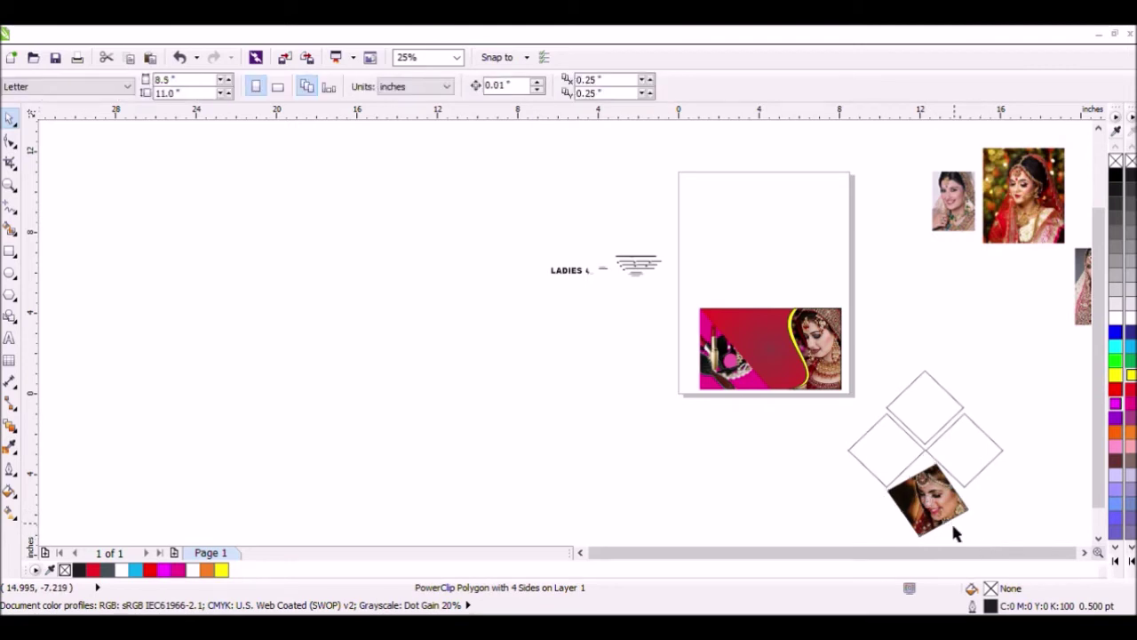
pyautogui.click(973, 546)
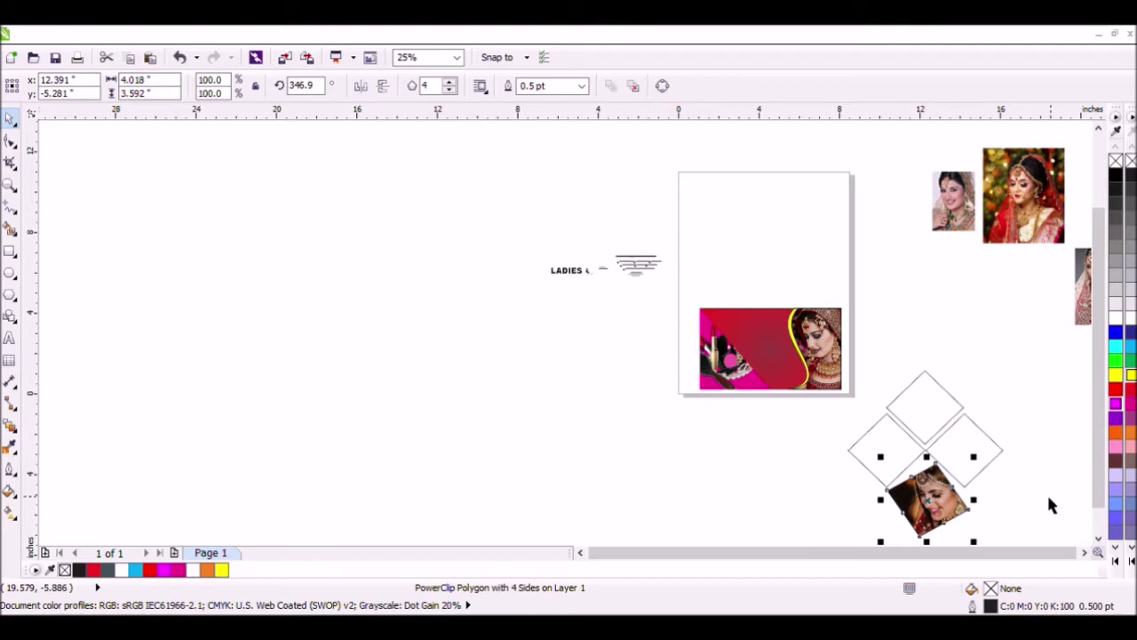
pyautogui.scroll(-1, 1036, 489)
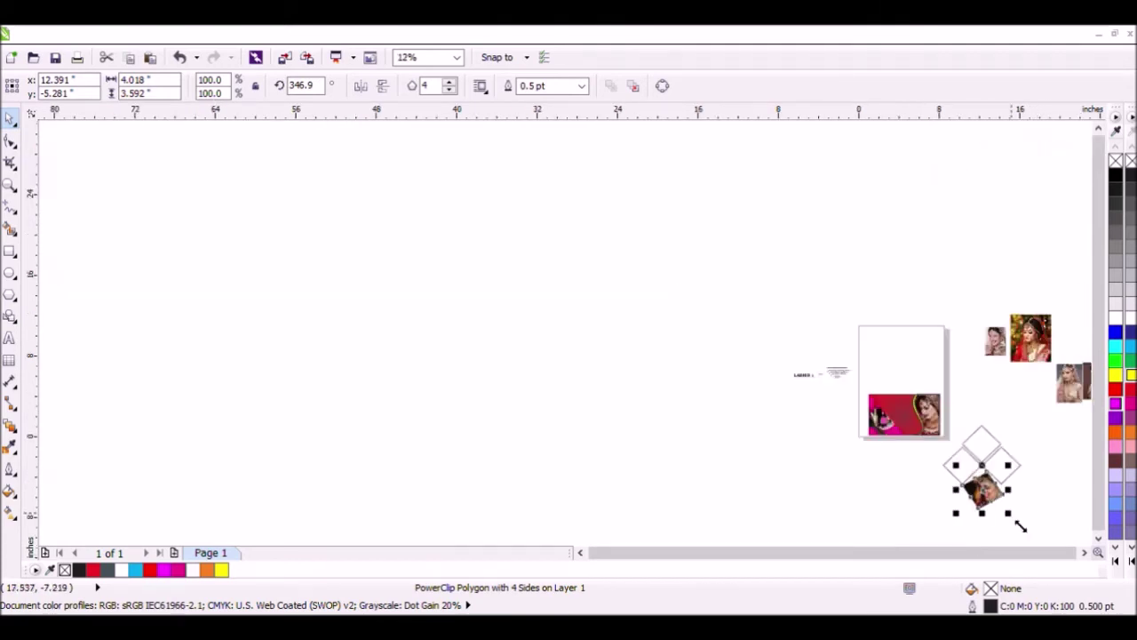
pyautogui.click(994, 495)
pyautogui.moveTo(1022, 531); pyautogui.dragTo(1031, 523)
pyautogui.scroll(1, 1038, 519)
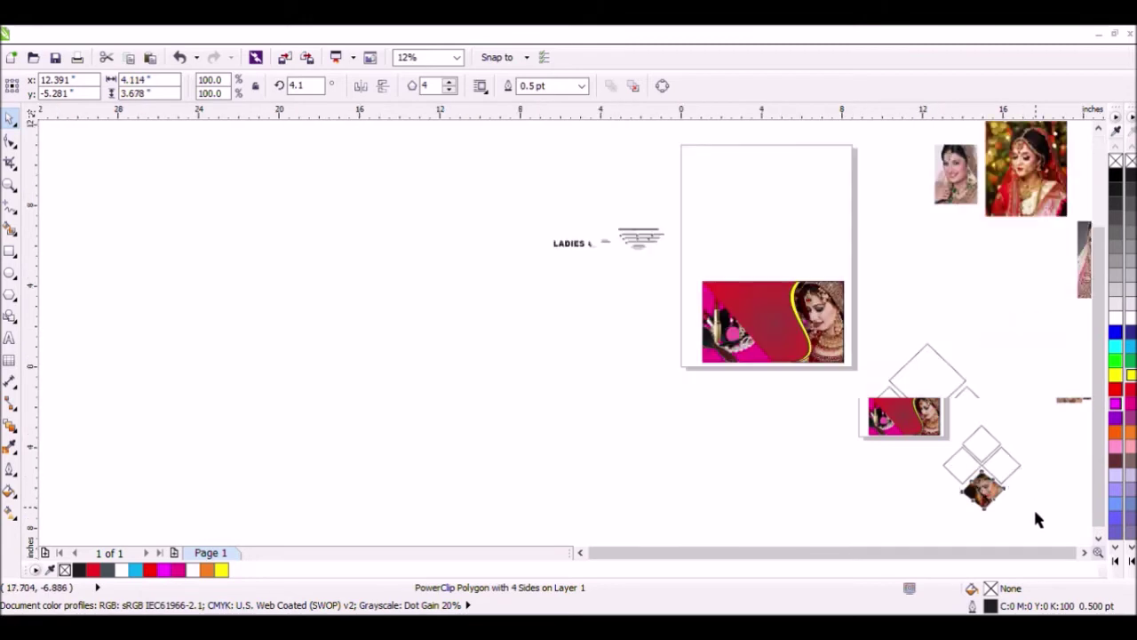
pyautogui.click(1020, 474)
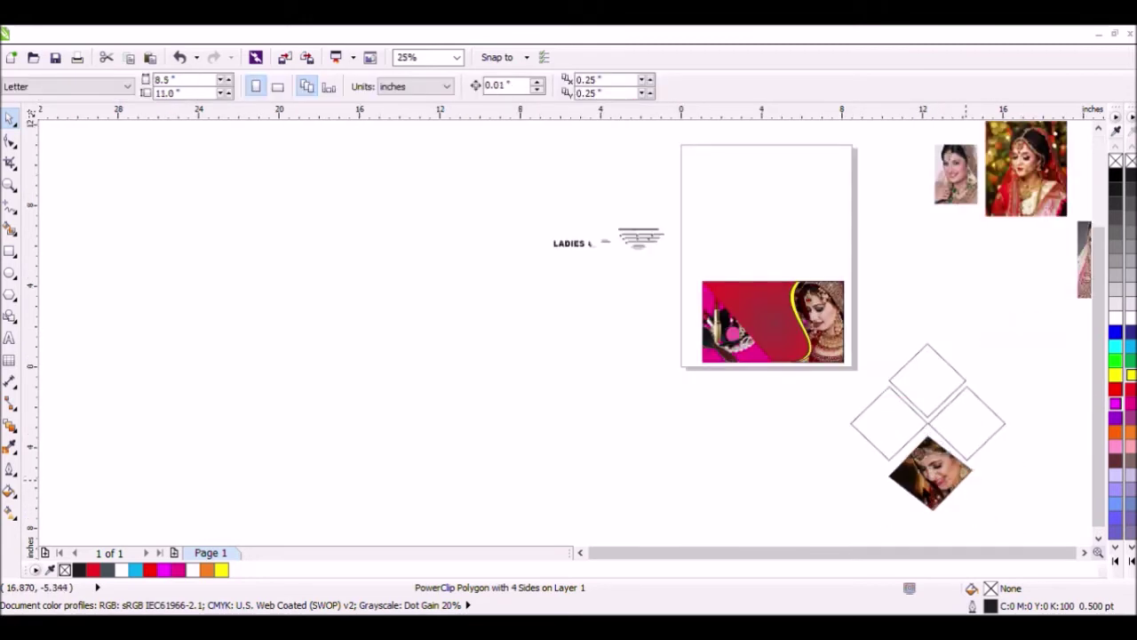
# - Move the photo diamond up between the two lower empty diamonds and fine-tune its rotation to about 359.4°
pyautogui.moveTo(931, 487); pyautogui.dragTo(931, 471)
pyautogui.click(943, 487)
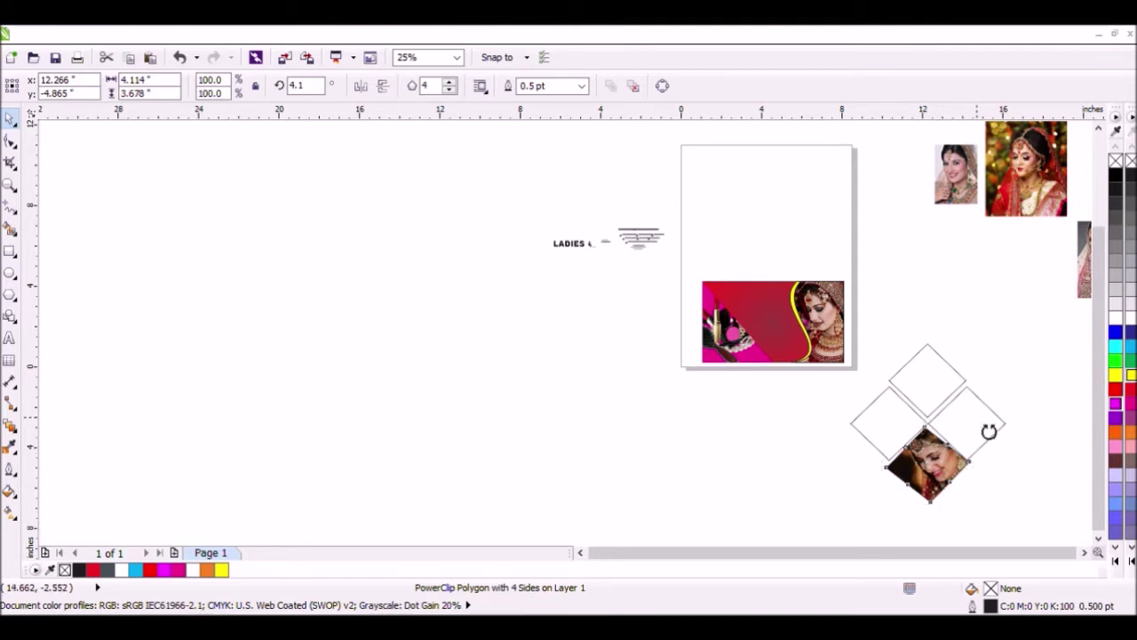
pyautogui.moveTo(989, 433); pyautogui.dragTo(984, 431)
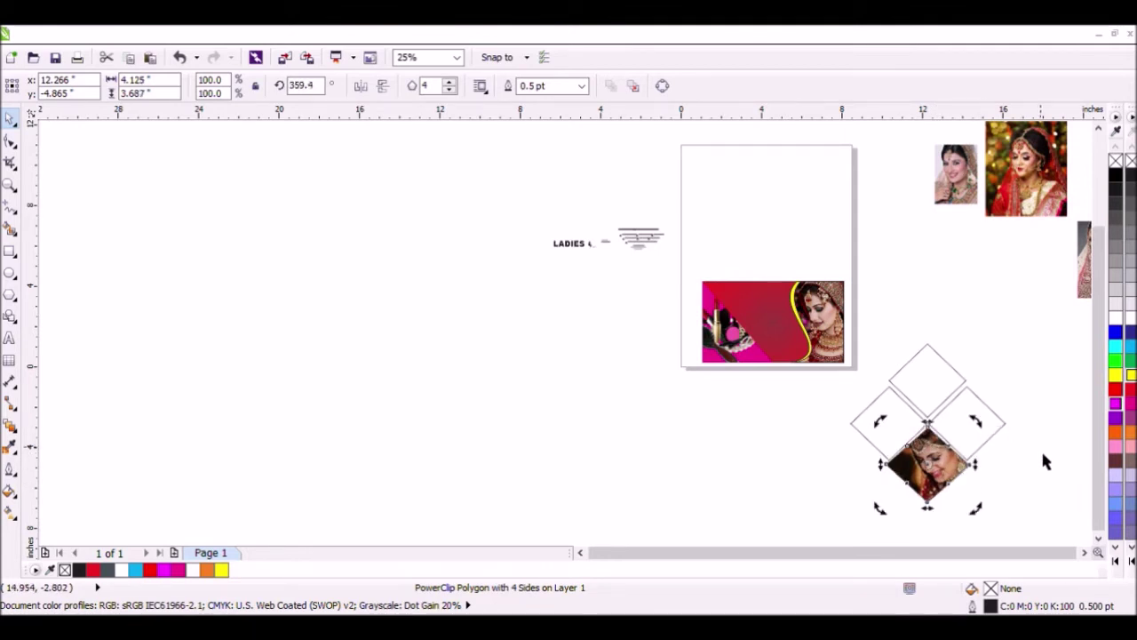
# - PowerClip the large photo of the bride in red and white into the uppermost empty diamond
pyautogui.click(1021, 465)
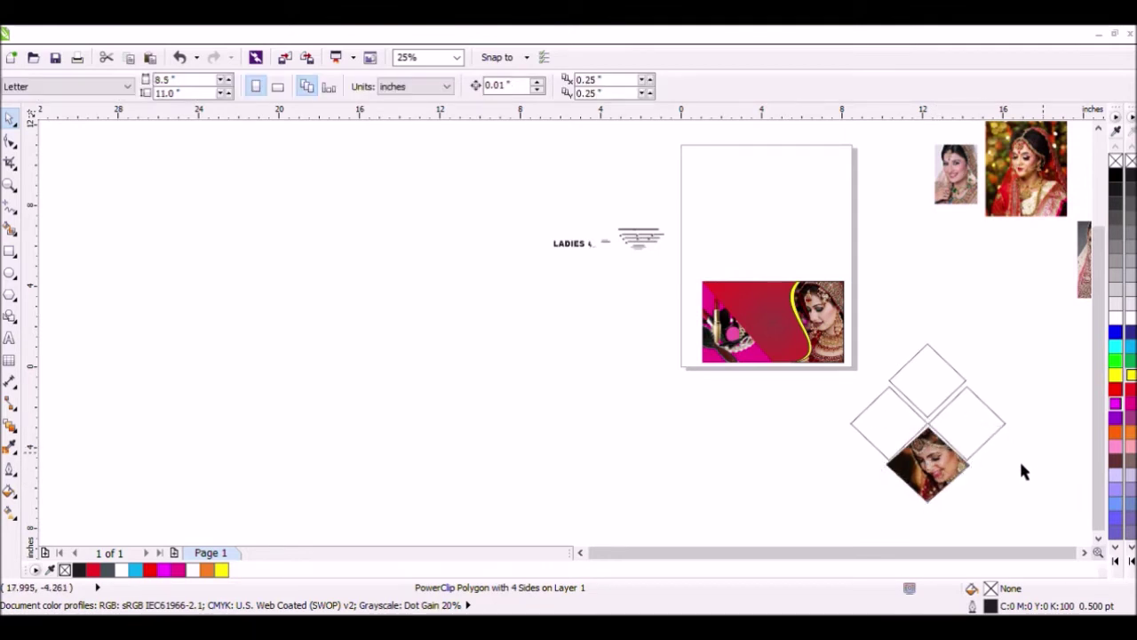
pyautogui.click(953, 483)
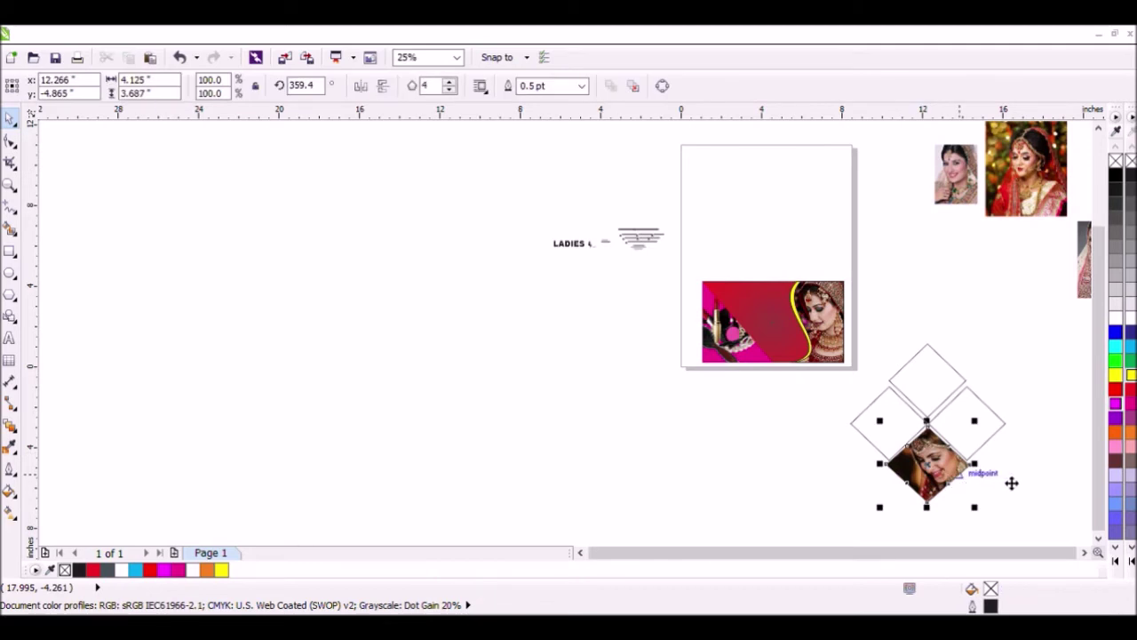
pyautogui.click(1015, 310)
pyautogui.click(1085, 553)
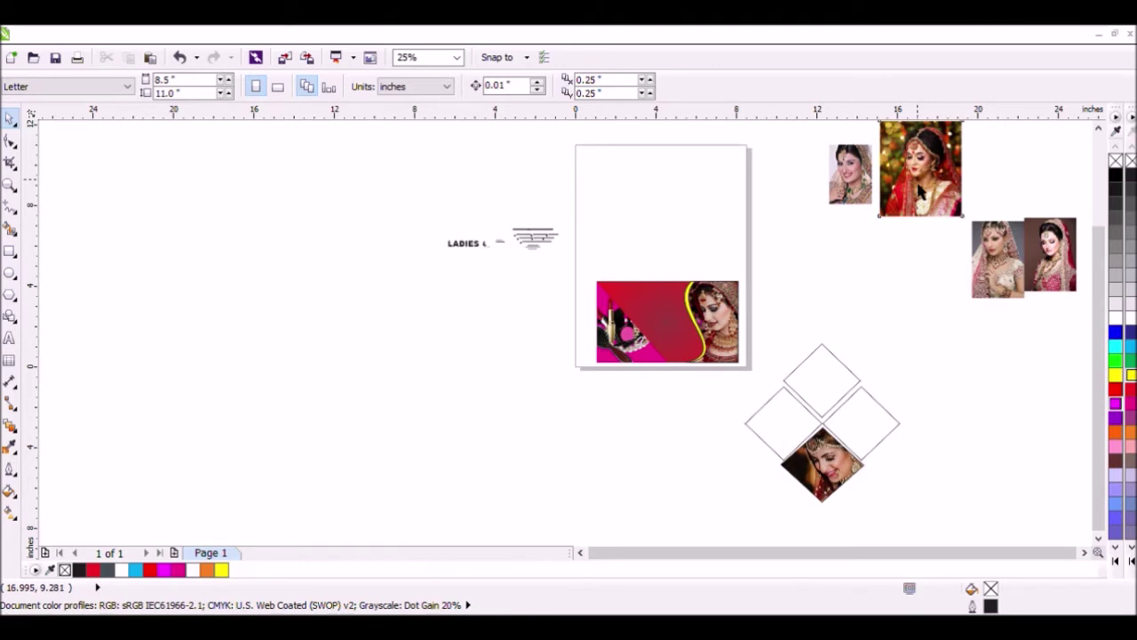
pyautogui.click(921, 191)
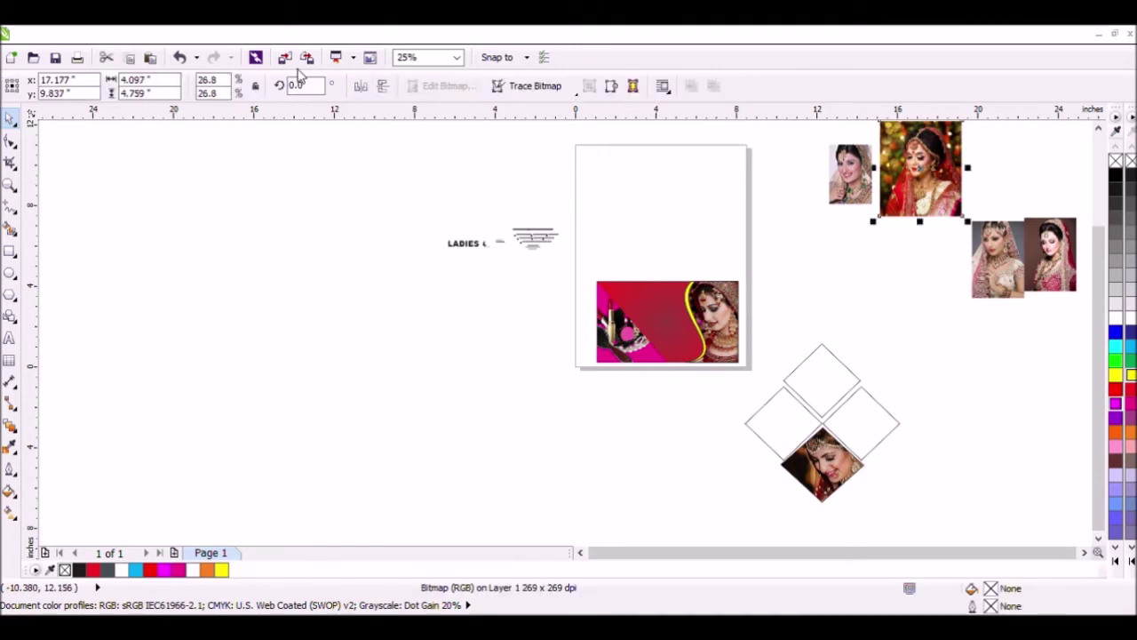
pyautogui.click(397, 275)
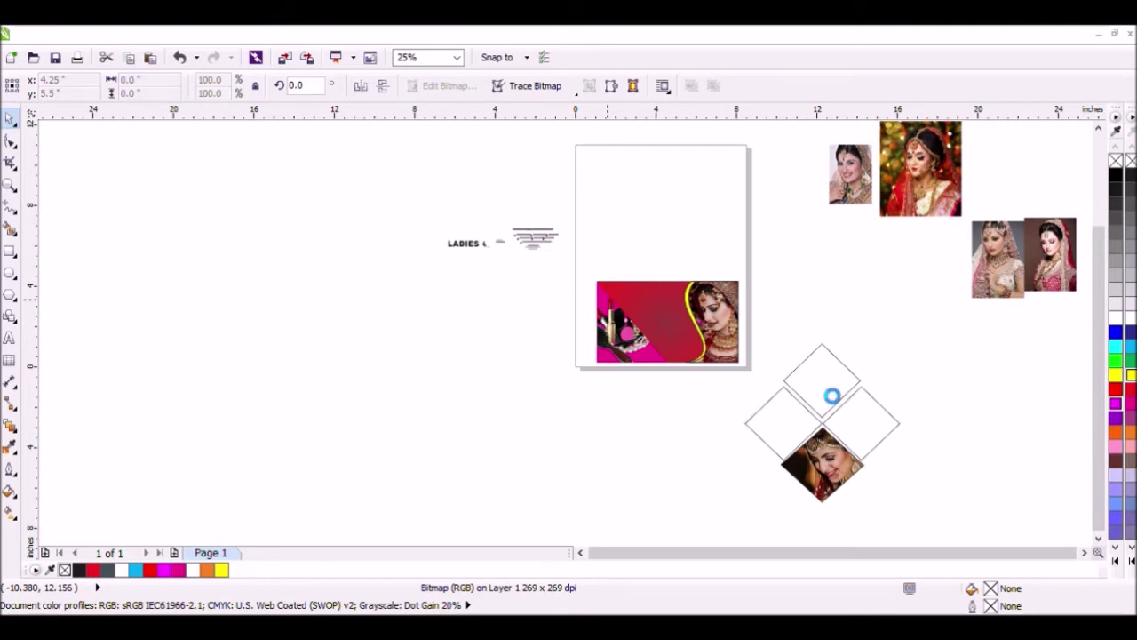
pyautogui.click(831, 396)
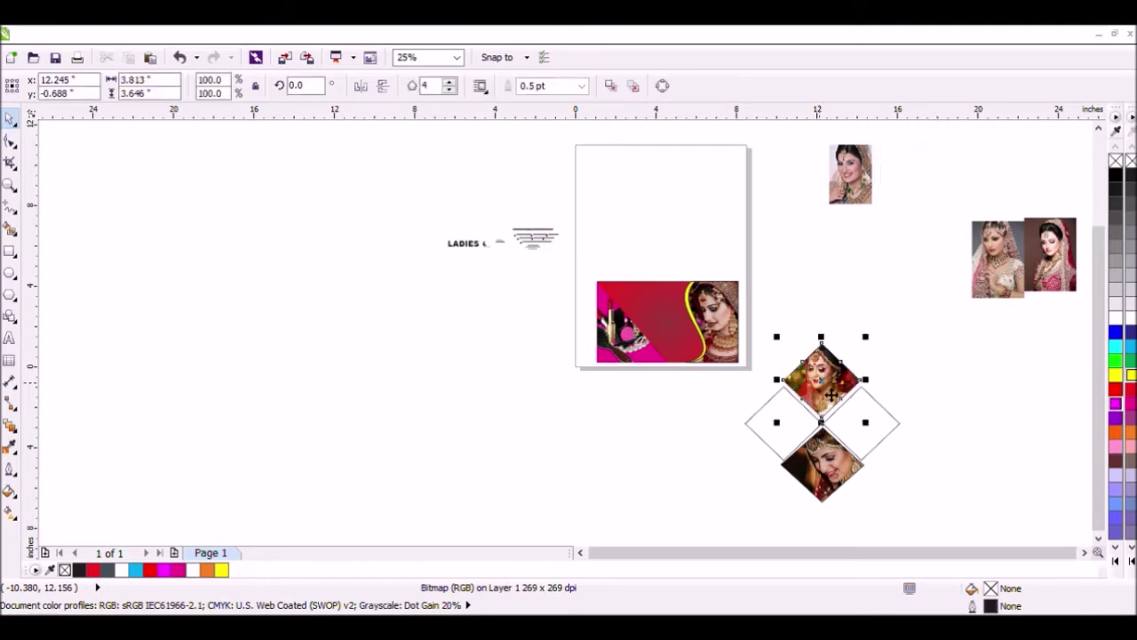
# - Try to PowerClip the small bridal portrait beside the page into the left empty diamond and undo the placement
pyautogui.click(860, 195)
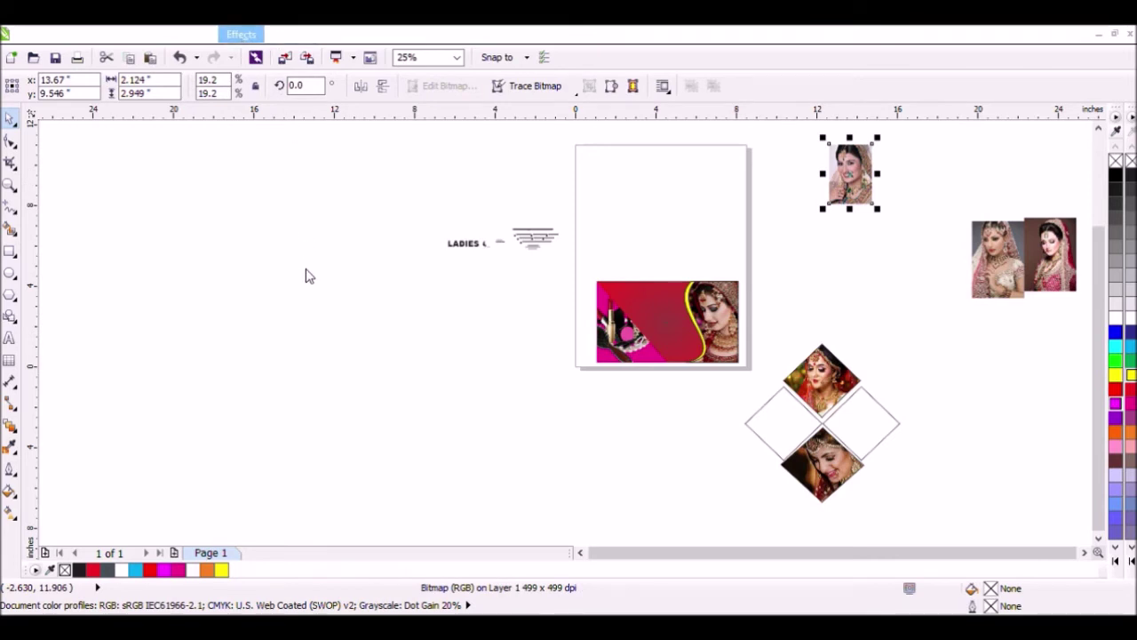
pyautogui.click(453, 264)
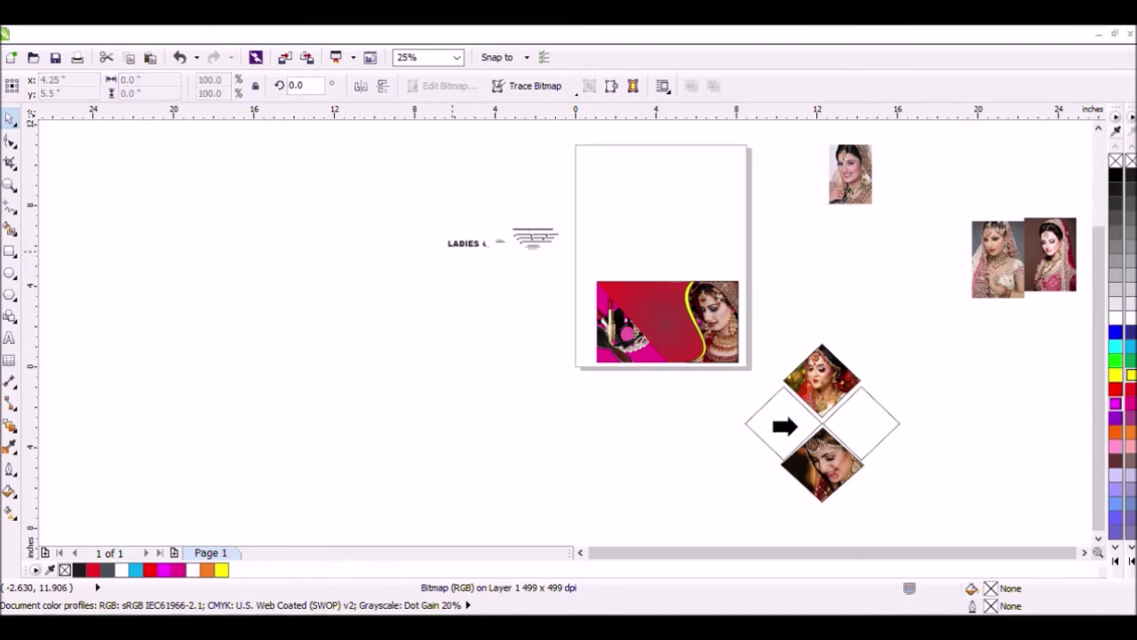
pyautogui.click(796, 427)
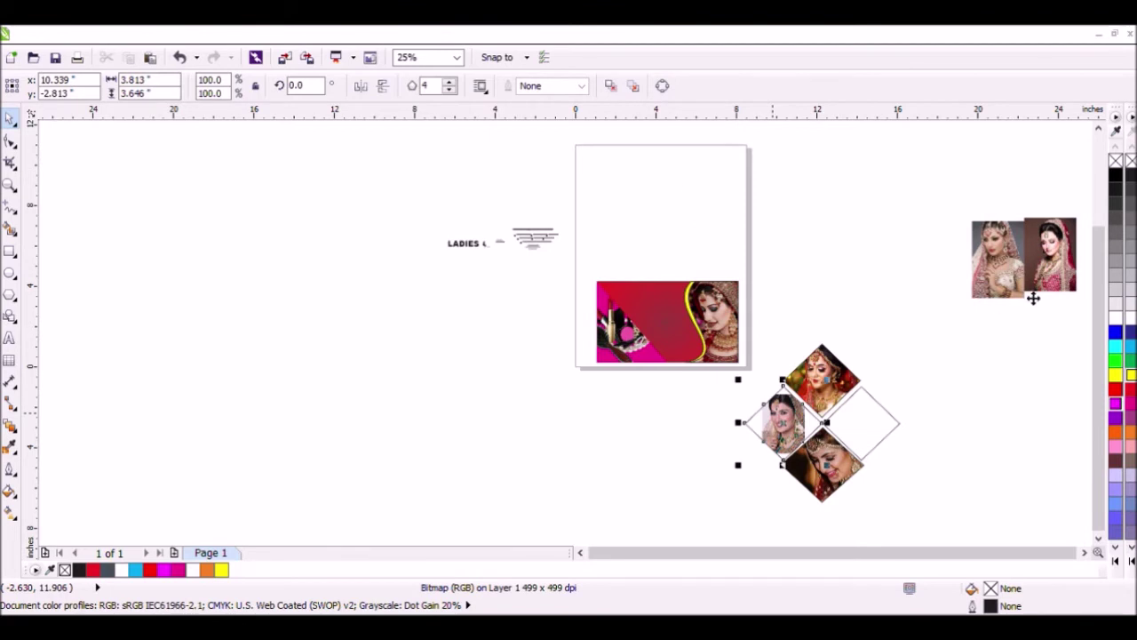
pyautogui.click(1058, 260)
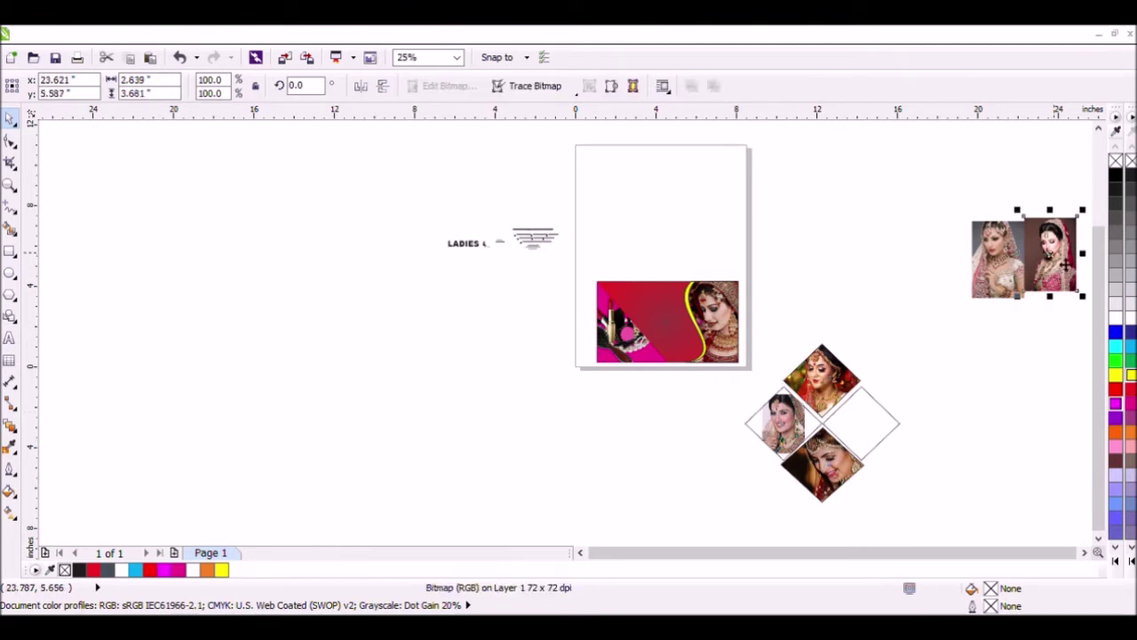
pyautogui.hotkey('ctrl', 'z')
pyautogui.hotkey('ctrl', 'z')
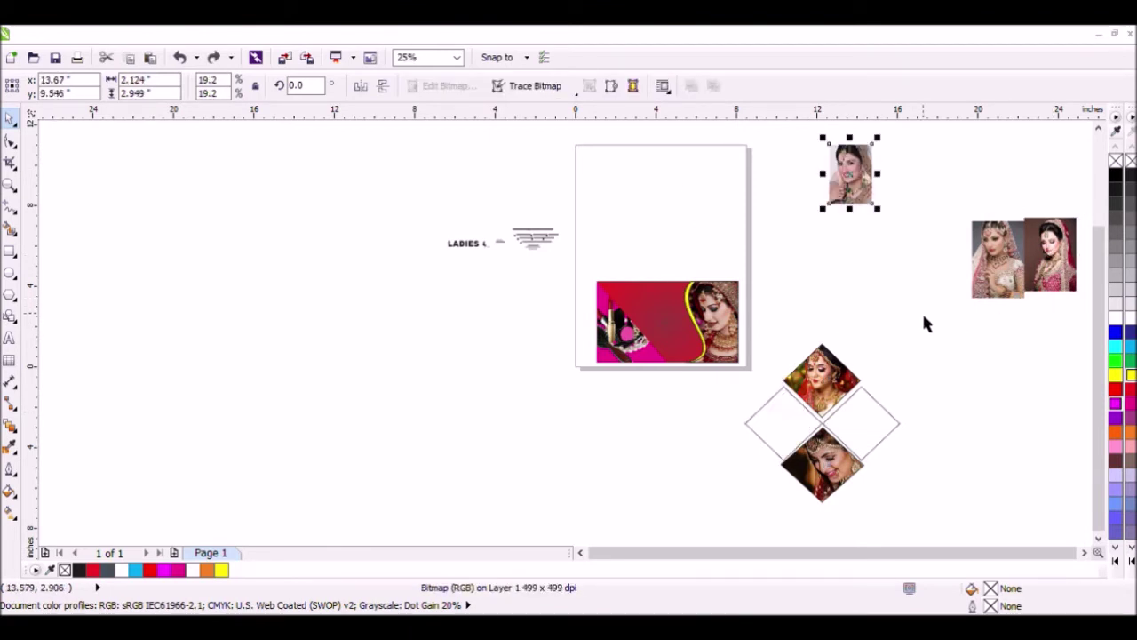
# - PowerClip the grey-background bridal photo into the right empty diamond and the maroon-background one into the left empty diamond
pyautogui.click(922, 310)
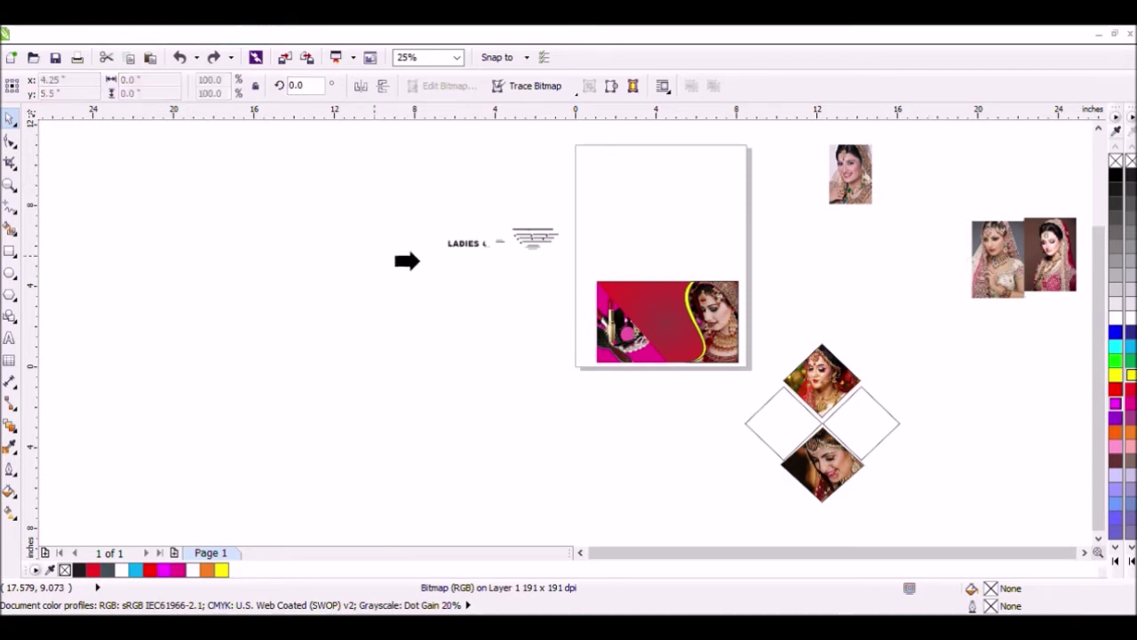
pyautogui.click(860, 431)
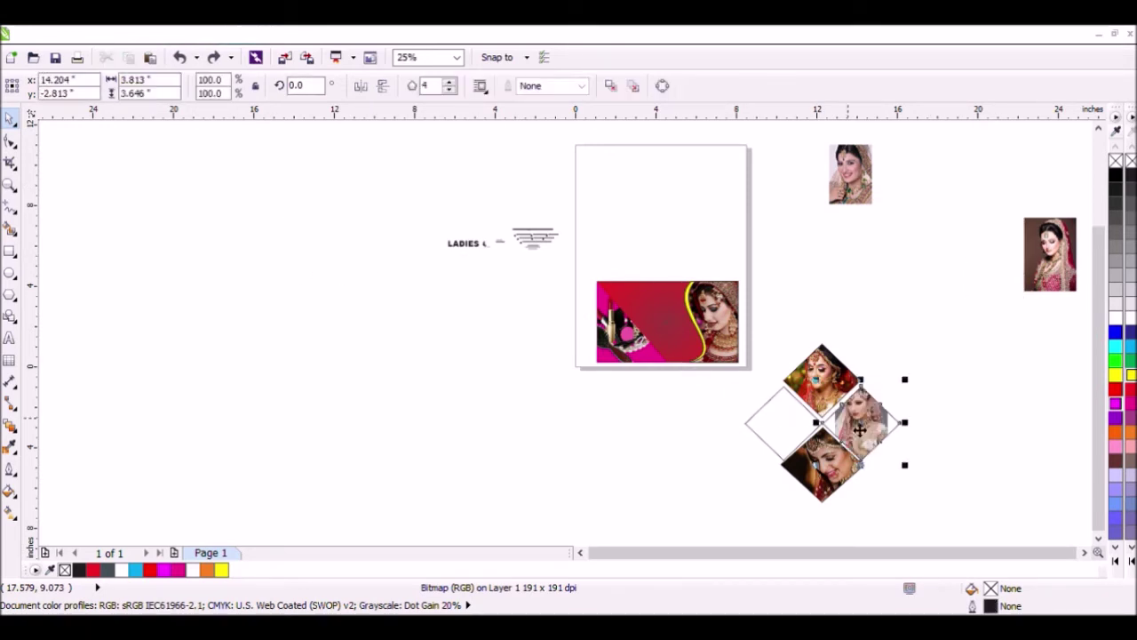
pyautogui.click(1063, 265)
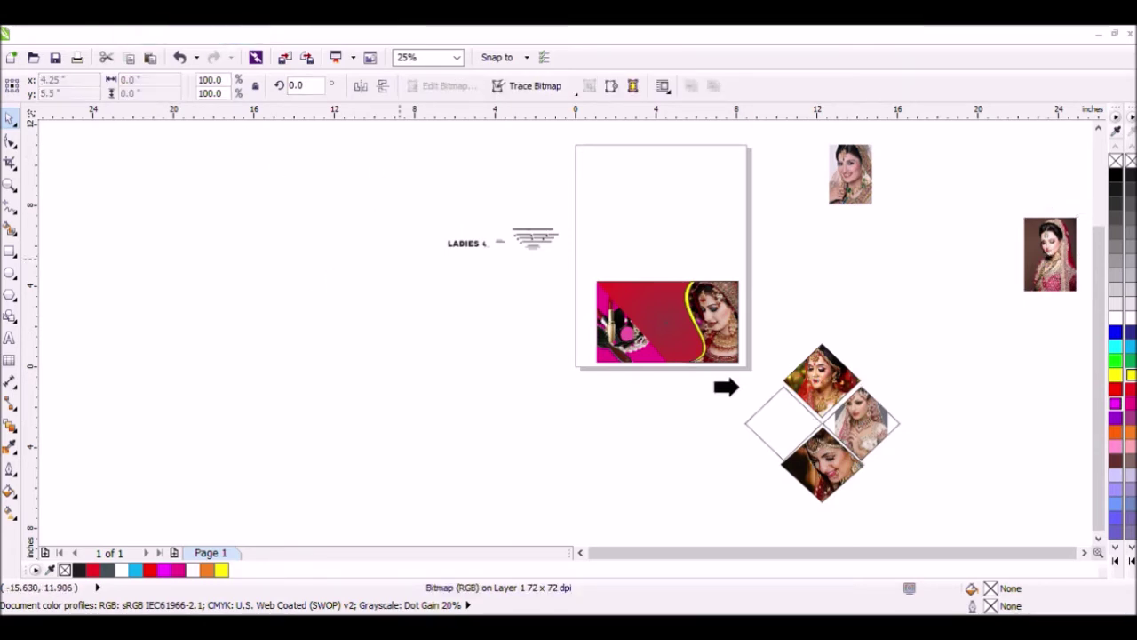
pyautogui.click(786, 428)
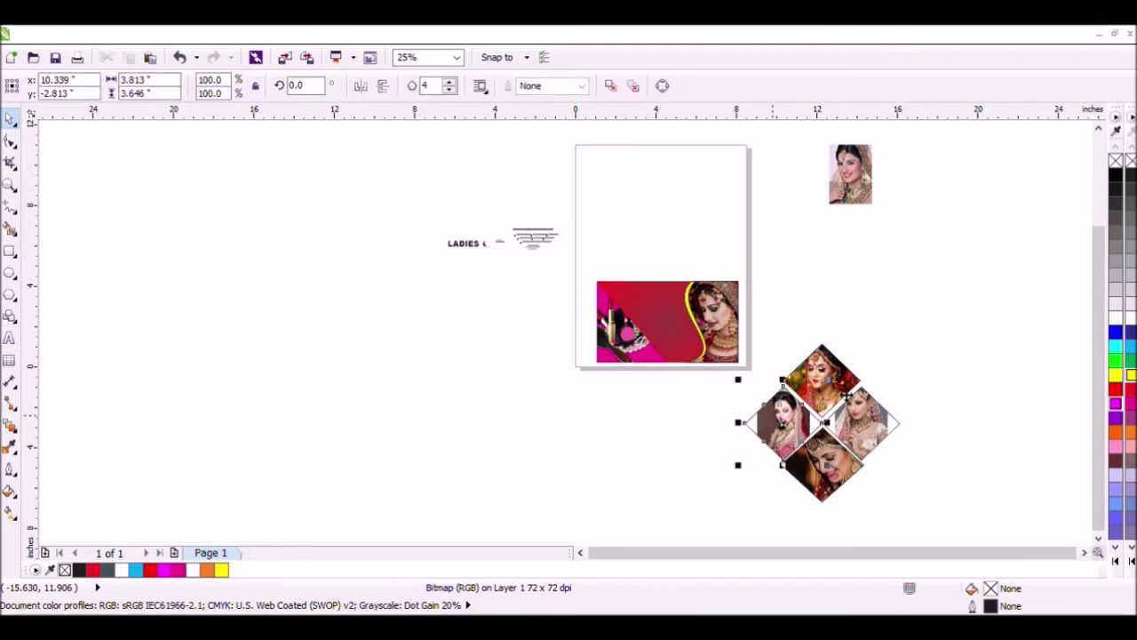
# - Edit the right diamond's PowerClip contents, stretching the photo to about 4.29 by 5.06 inches to fill the frame, and finish editing
pyautogui.click(871, 429)
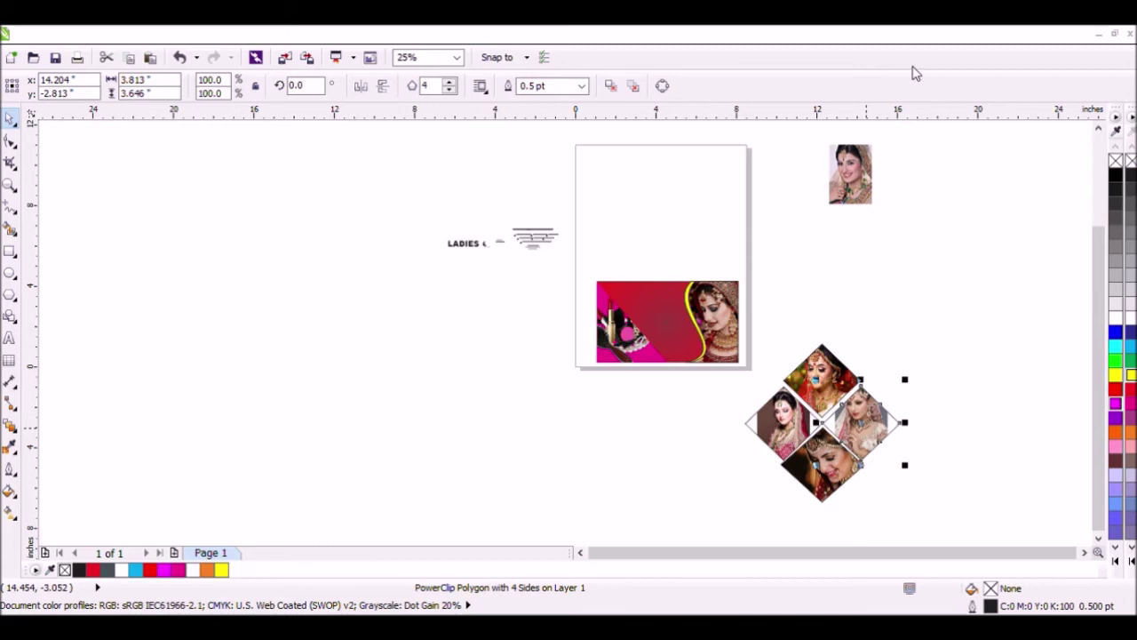
pyautogui.press('Escape')
pyautogui.scroll(1, 895, 406)
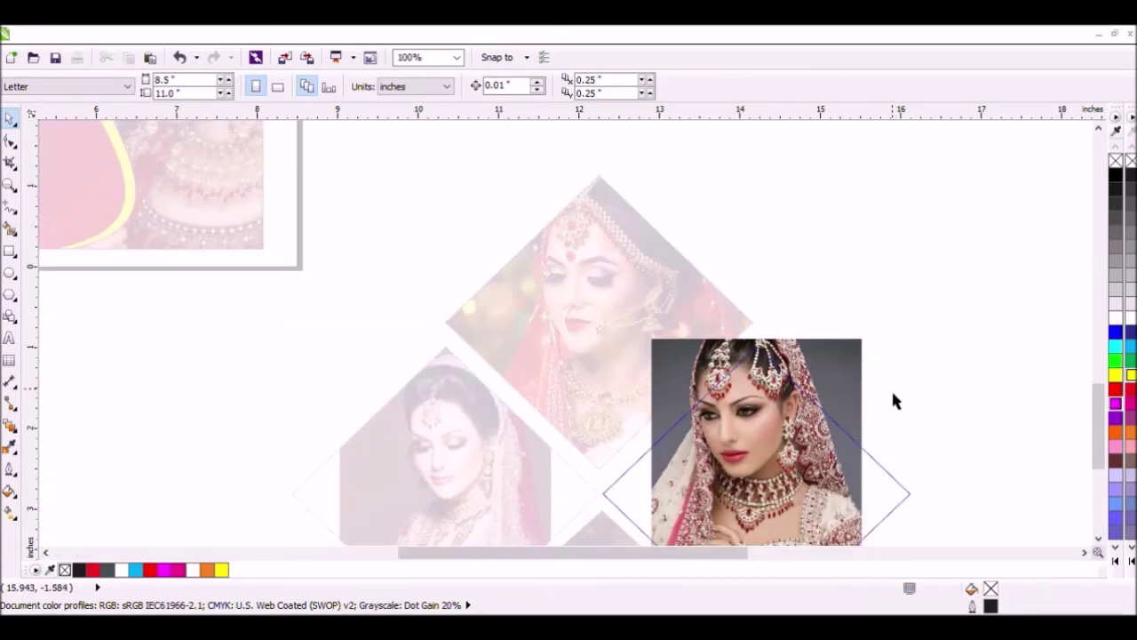
pyautogui.scroll(-1, 892, 392)
pyautogui.click(871, 400)
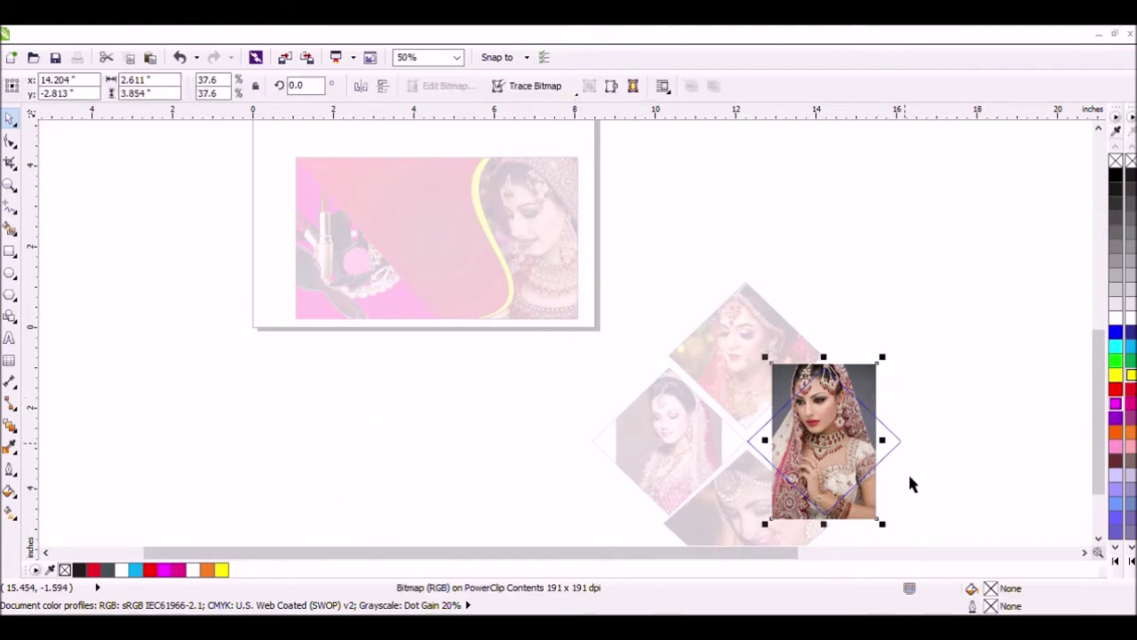
pyautogui.moveTo(894, 452)
pyautogui.mouseDown()
pyautogui.moveTo(929, 449)
pyautogui.moveTo(911, 438)
pyautogui.mouseUp()
pyautogui.scroll(-1, 870, 491)
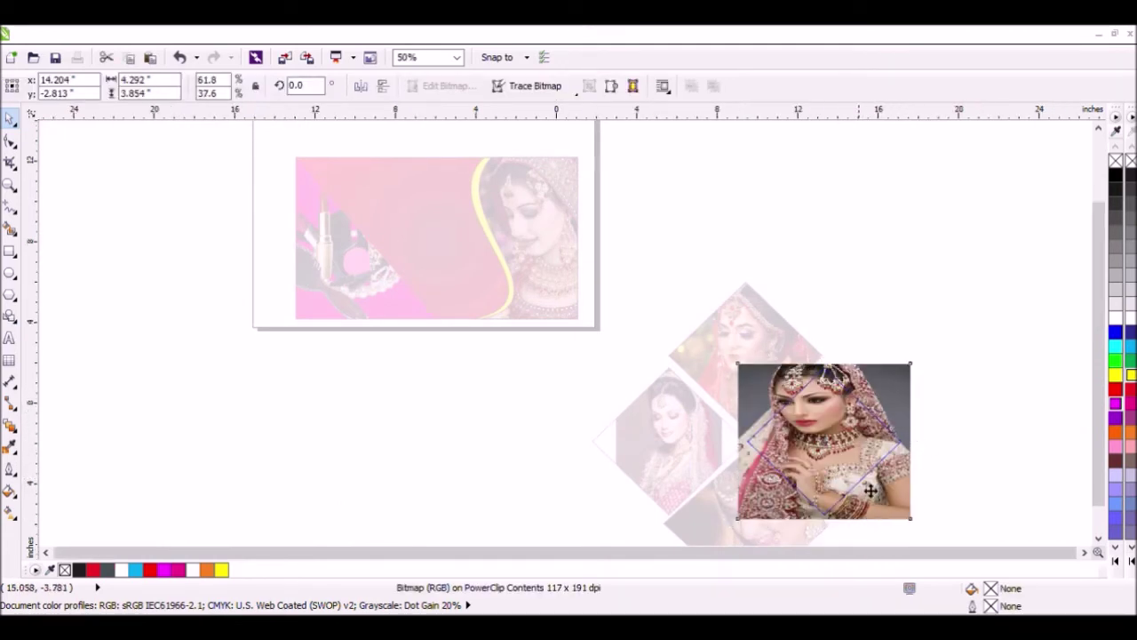
pyautogui.moveTo(853, 518)
pyautogui.mouseDown()
pyautogui.moveTo(855, 537)
pyautogui.moveTo(845, 533)
pyautogui.mouseUp()
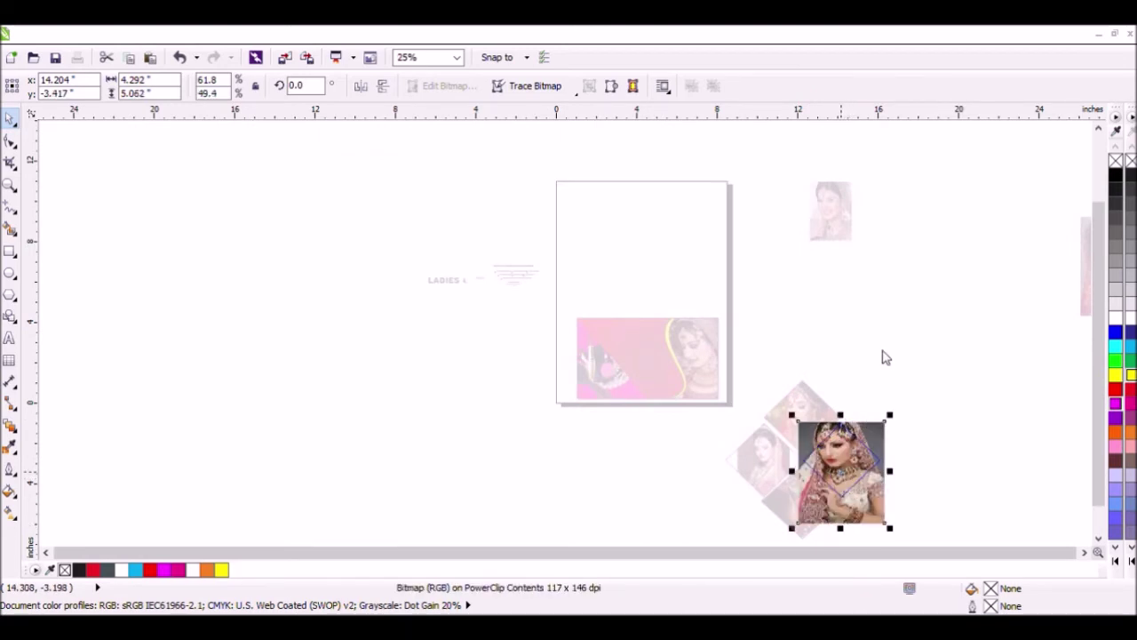
pyautogui.keyDown('ctrl'); pyautogui.click(927, 212); pyautogui.keyUp('ctrl')
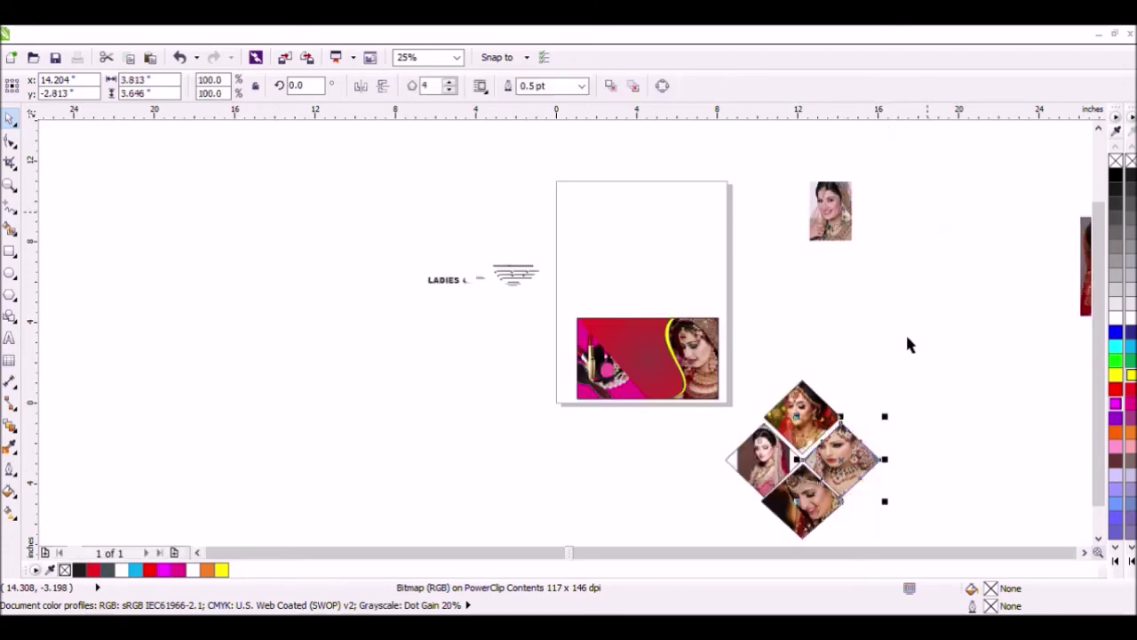
pyautogui.click(926, 212)
# - Edit the left diamond's PowerClip contents, stretching the photo to about 3.81 by 5.10 inches to fill the frame, and finish editing
pyautogui.click(767, 458)
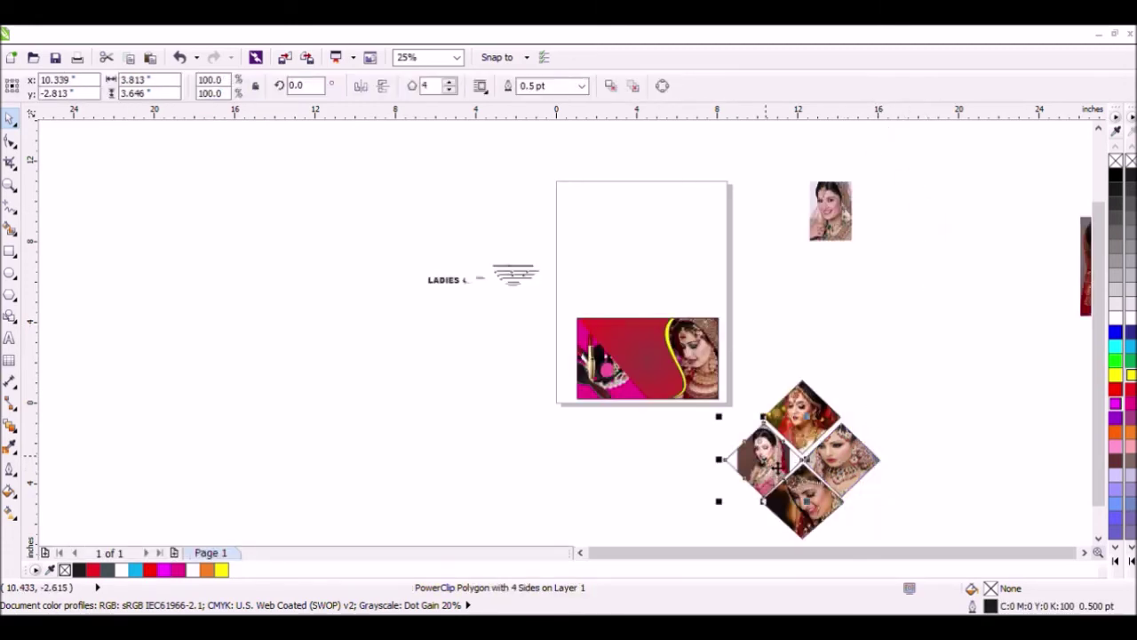
pyautogui.click(826, 83)
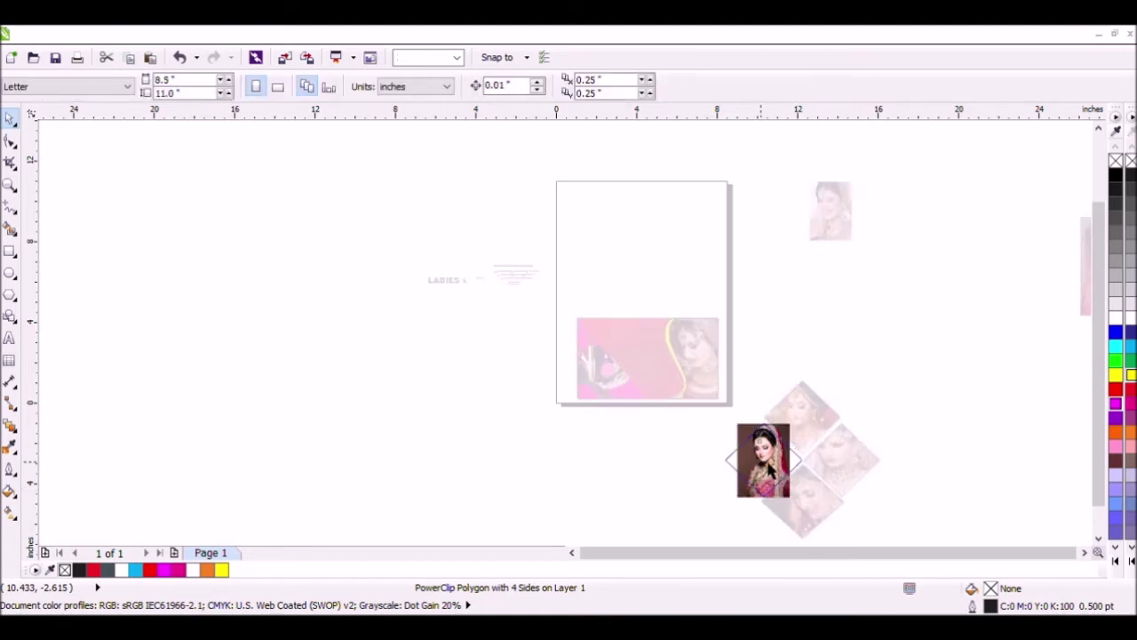
pyautogui.click(759, 466)
pyautogui.moveTo(807, 470); pyautogui.dragTo(814, 470)
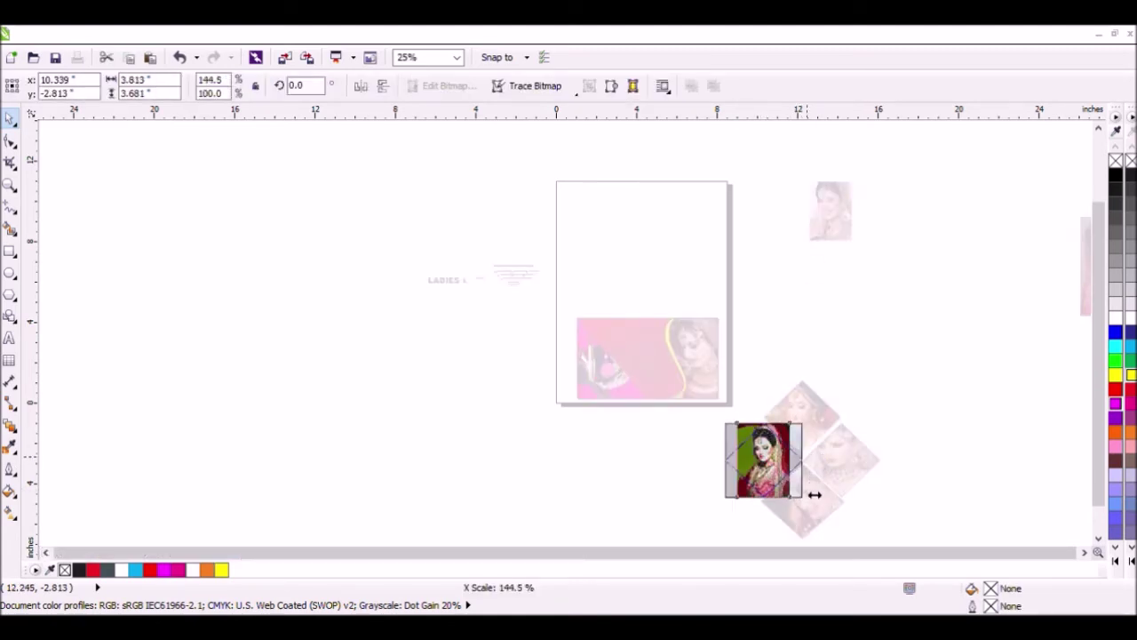
pyautogui.moveTo(773, 504); pyautogui.dragTo(769, 534)
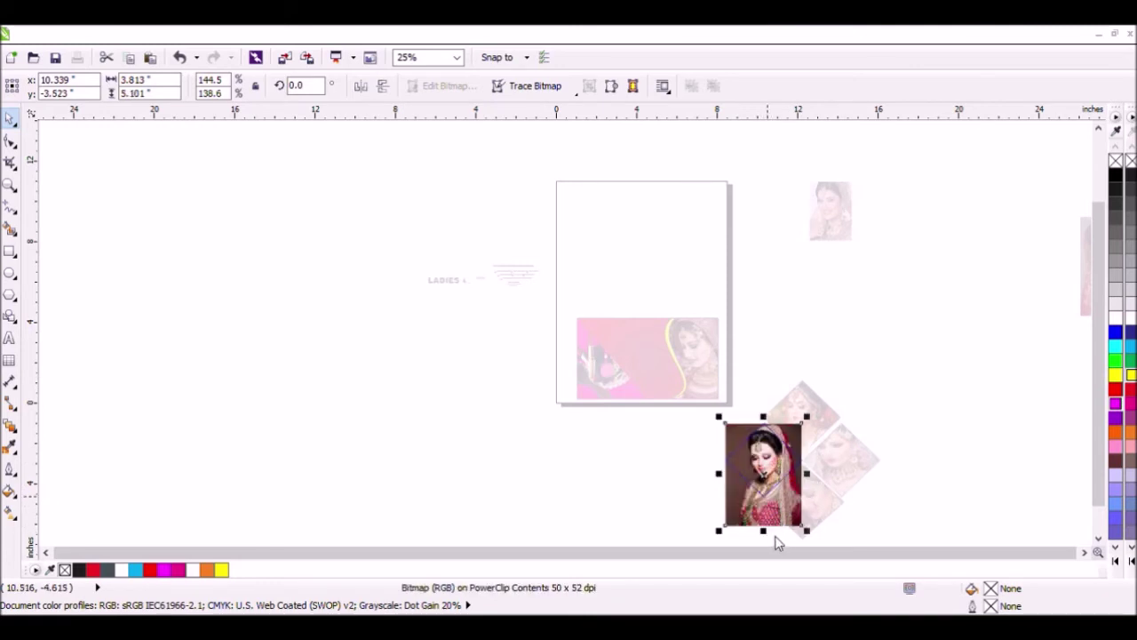
pyautogui.scroll(-1, 782, 486)
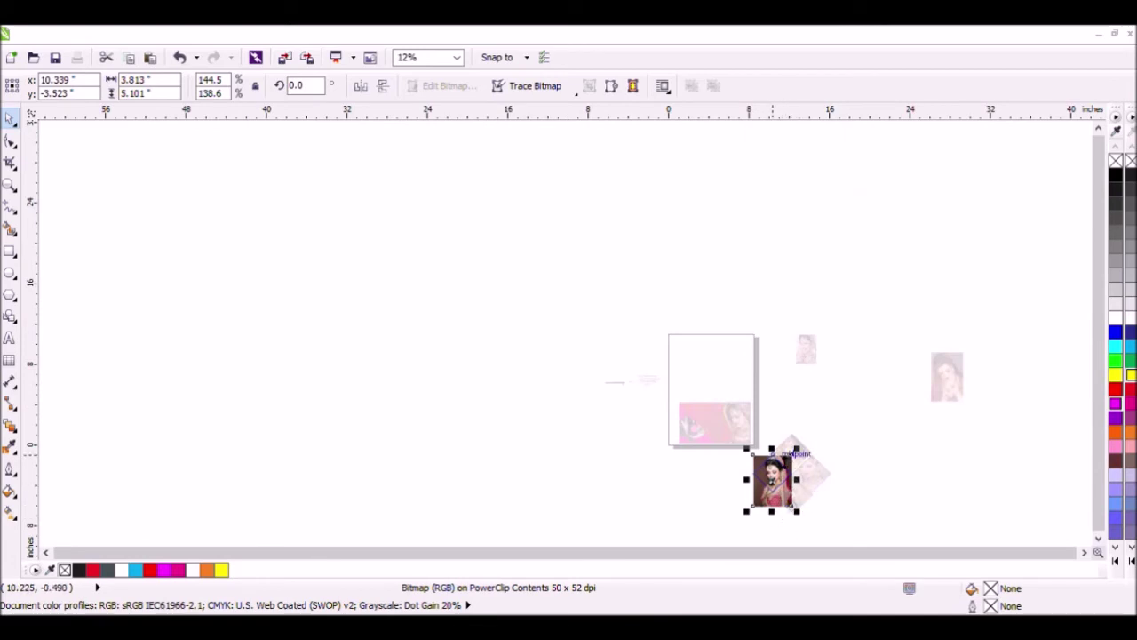
pyautogui.moveTo(773, 480); pyautogui.dragTo(773, 472)
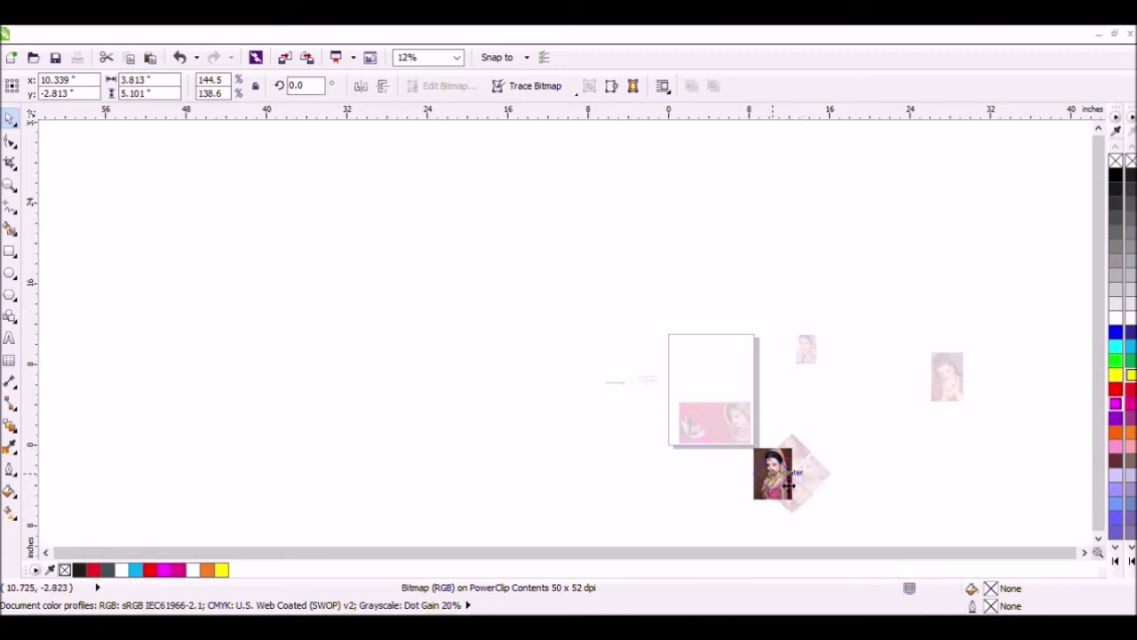
pyautogui.hotkey('ctrl', 'z')
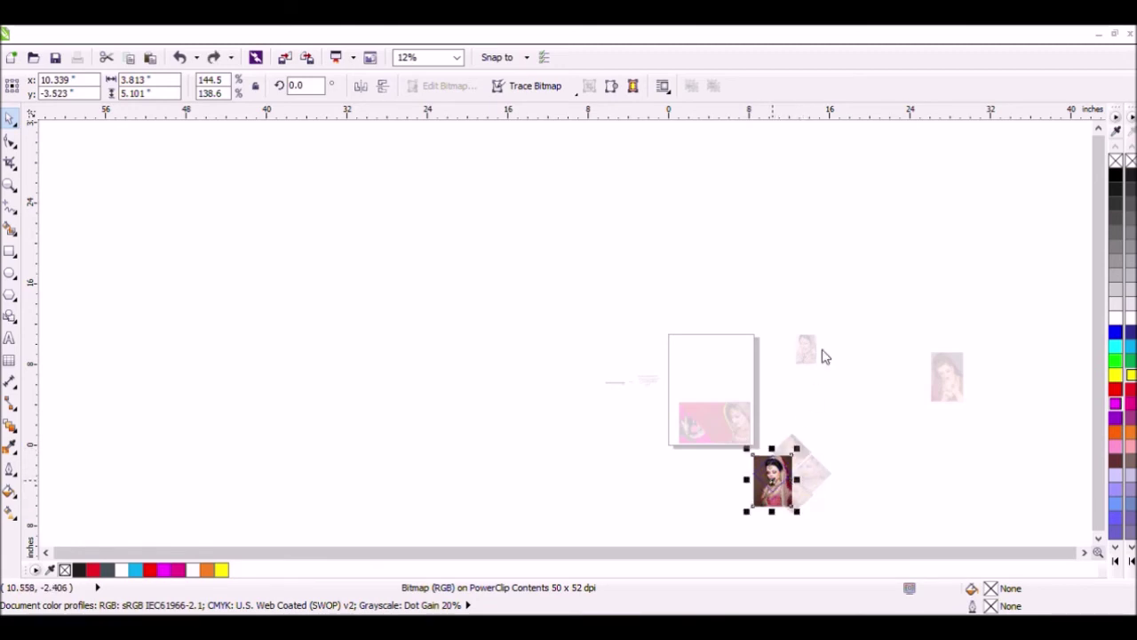
pyautogui.keyDown('ctrl'); pyautogui.click(873, 378); pyautogui.keyUp('ctrl')
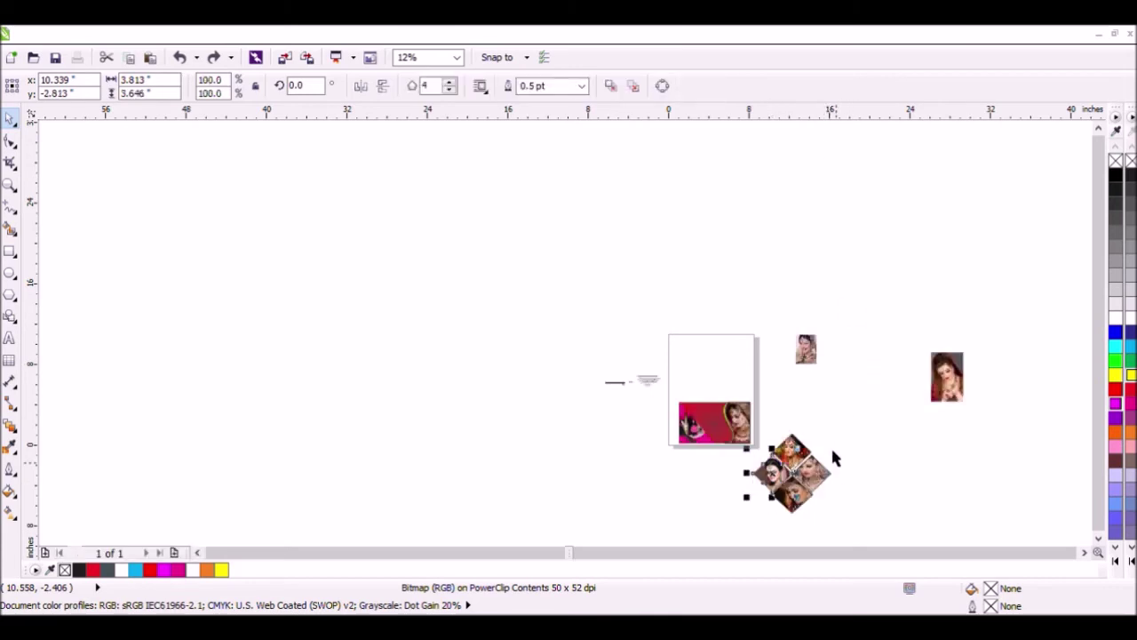
pyautogui.click(727, 498)
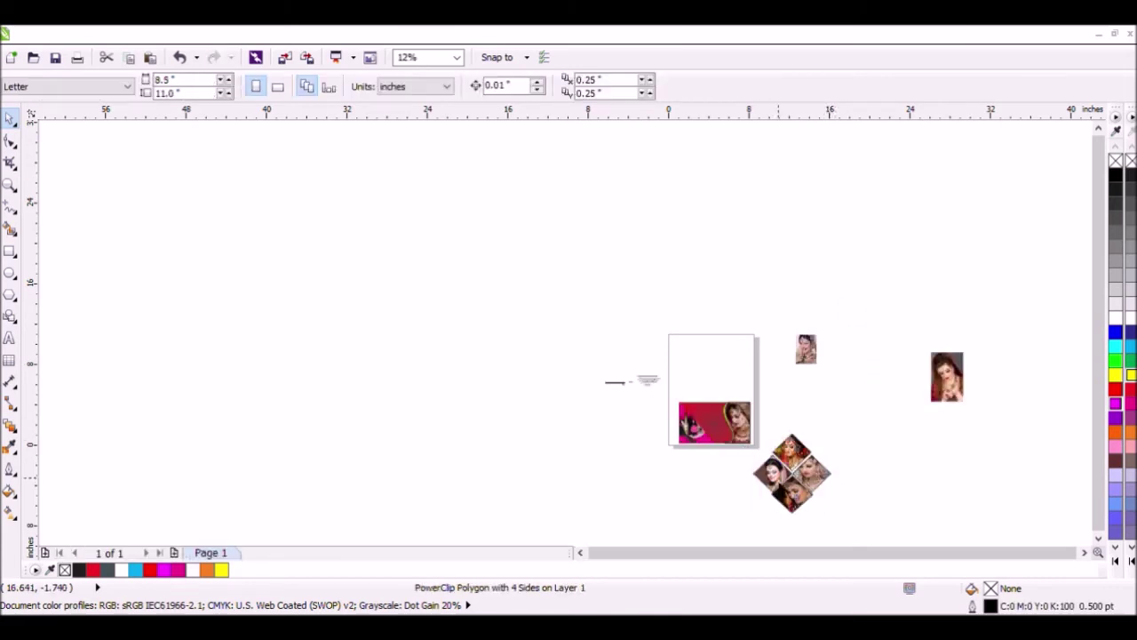
# - Delete the unused small bridal portrait located between the page and the larger loose photo
pyautogui.click(947, 400)
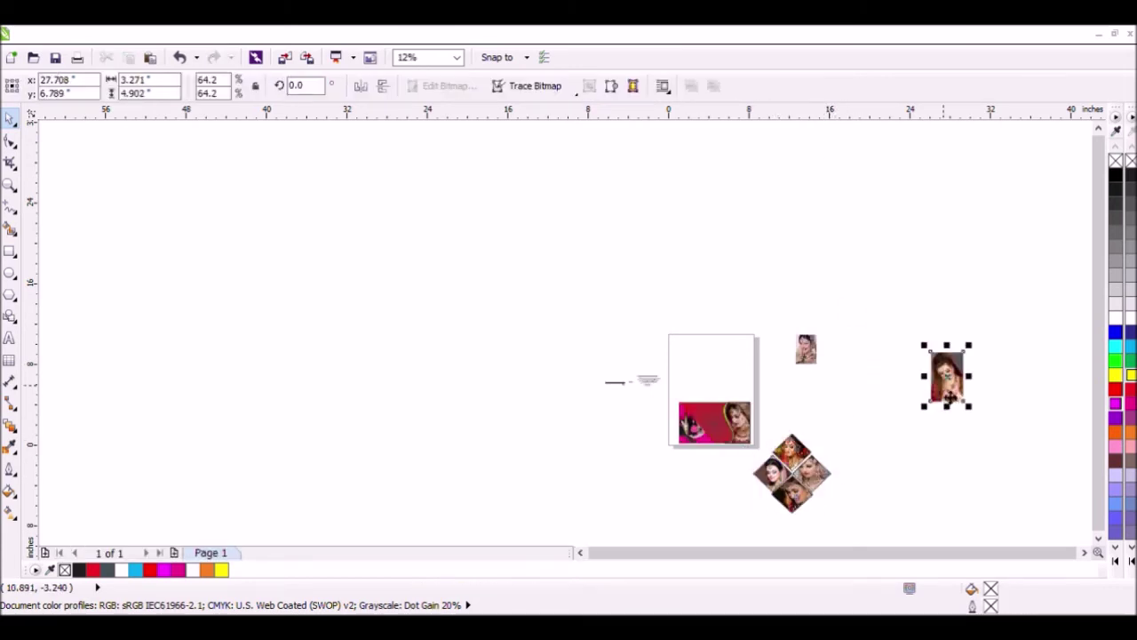
pyautogui.click(854, 330)
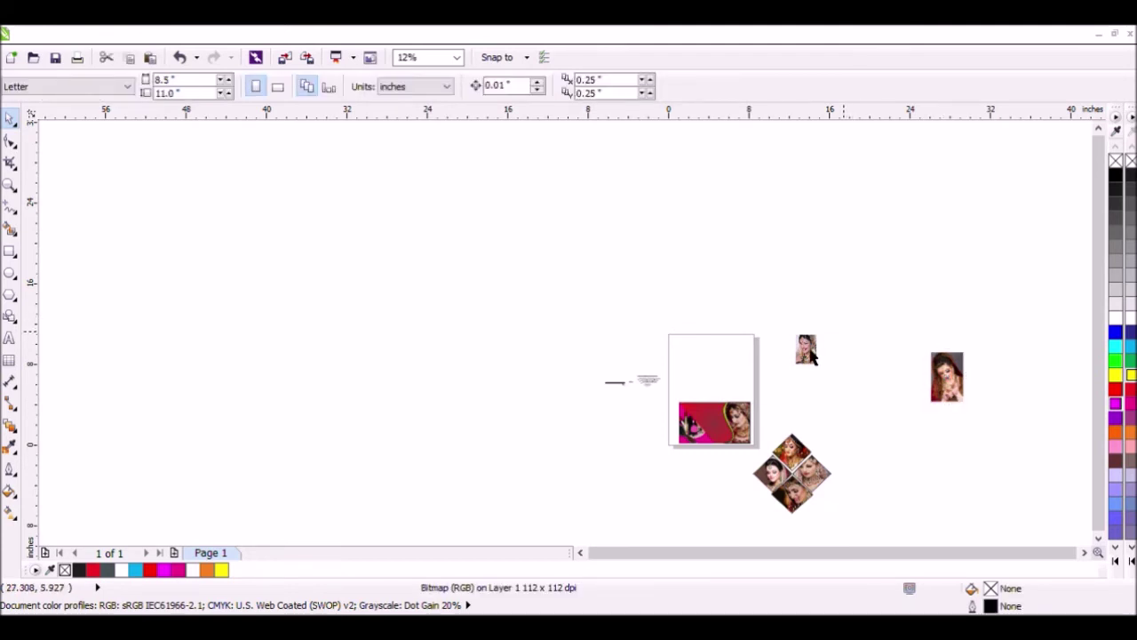
pyautogui.click(810, 355)
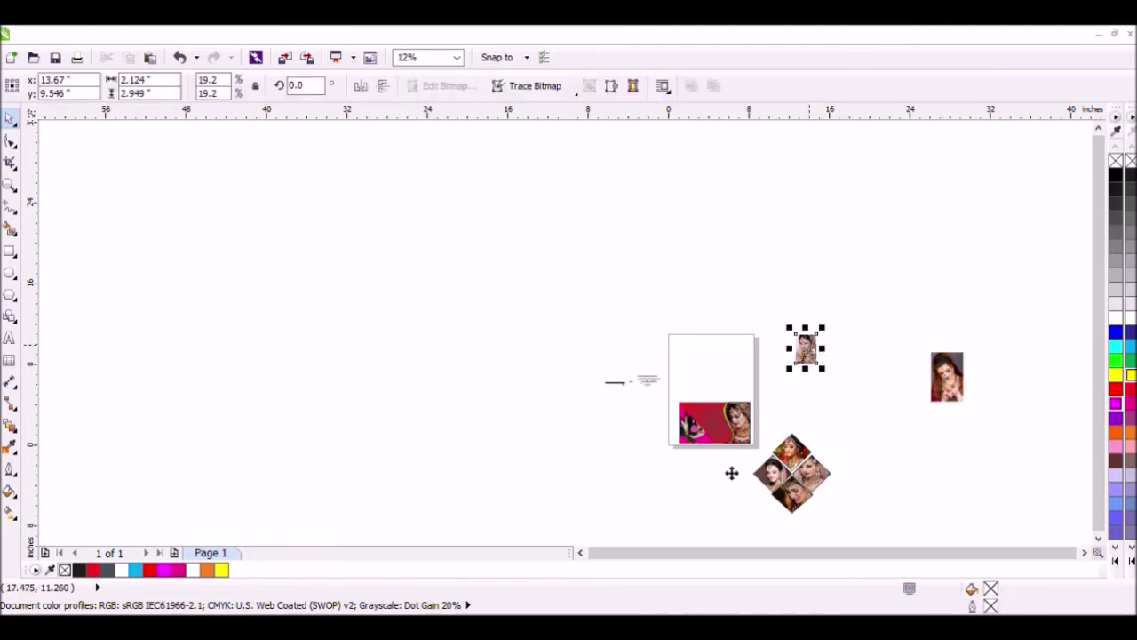
pyautogui.press('Delete')
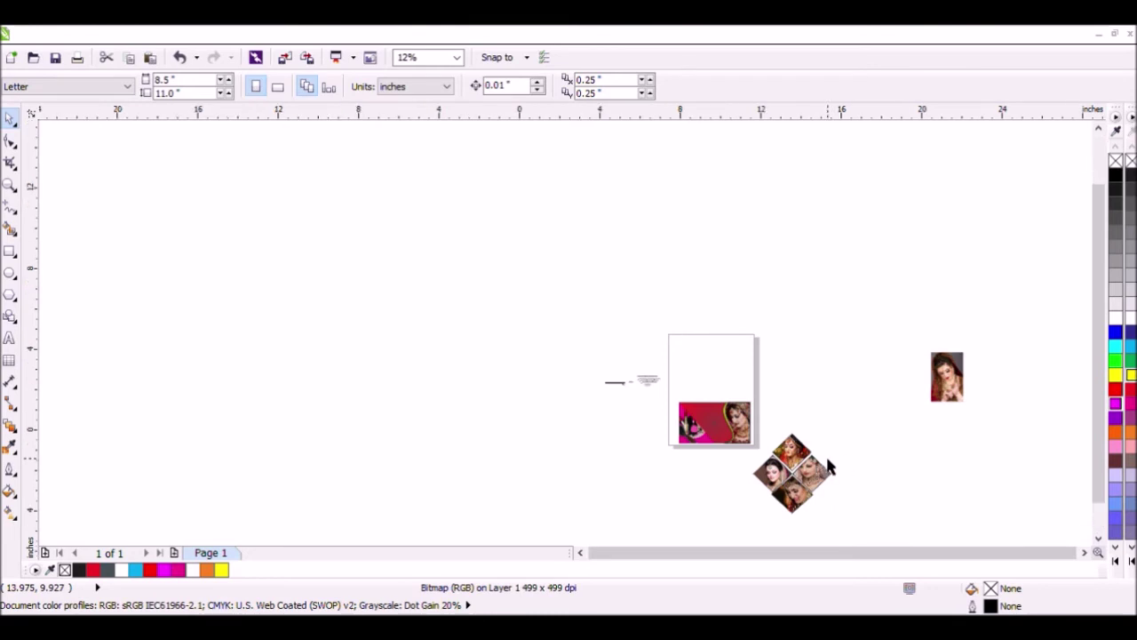
# - Move the top photo diamond down about 0.22 inches, closer to the other three diamonds
pyautogui.scroll(2, 828, 464)
pyautogui.click(762, 442)
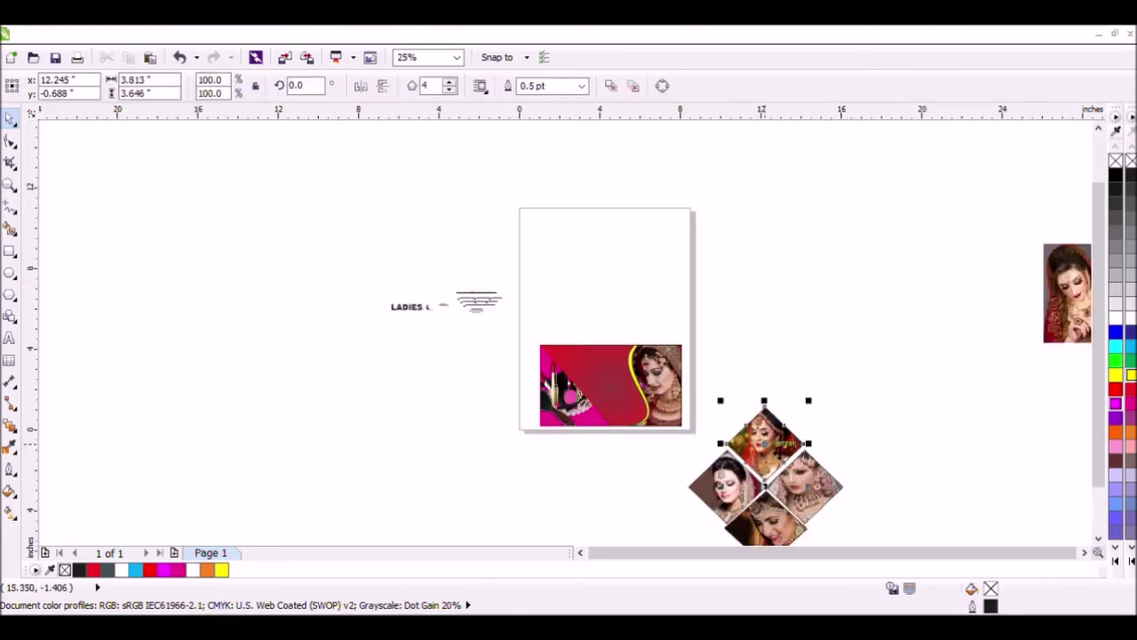
pyautogui.click(779, 457)
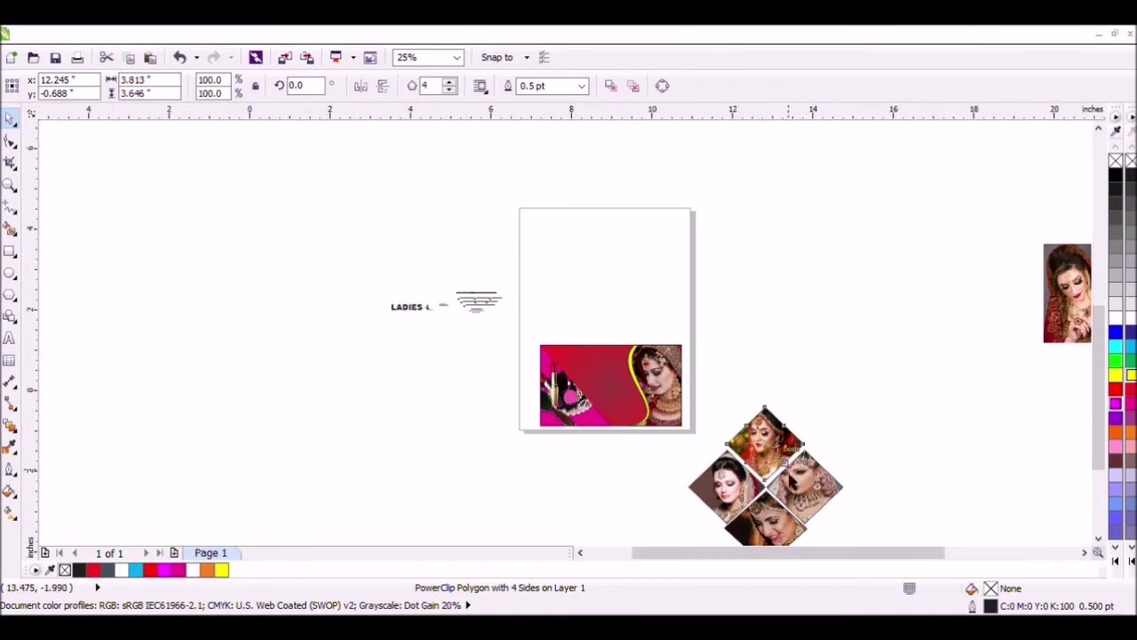
pyautogui.scroll(2, 789, 475)
pyautogui.moveTo(697, 373); pyautogui.dragTo(698, 387)
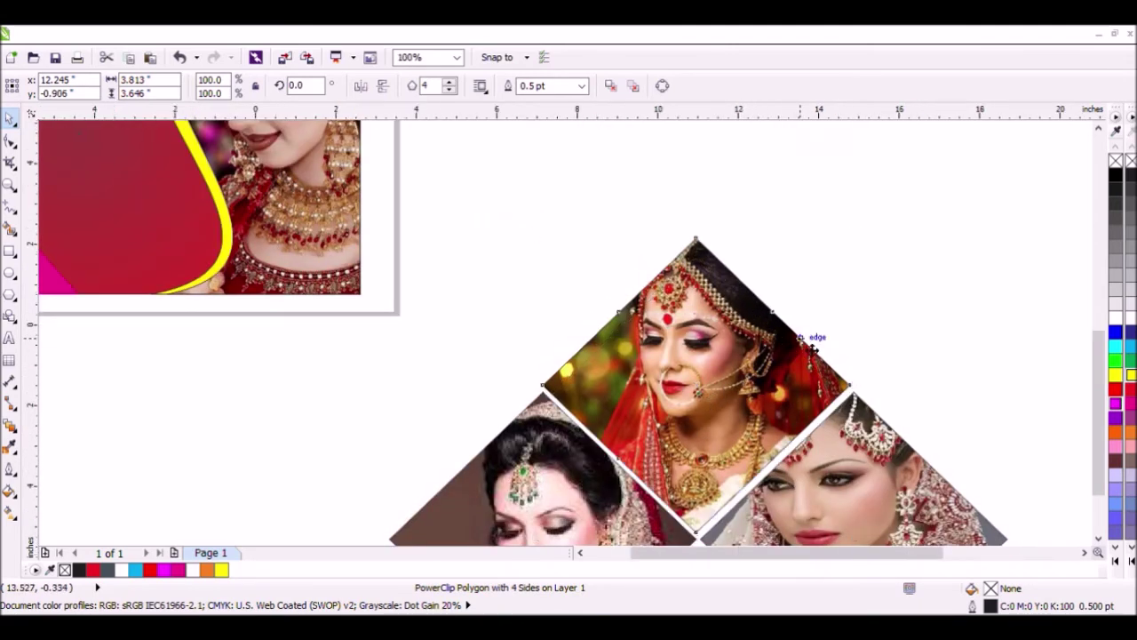
pyautogui.scroll(-2, 799, 393)
pyautogui.click(897, 333)
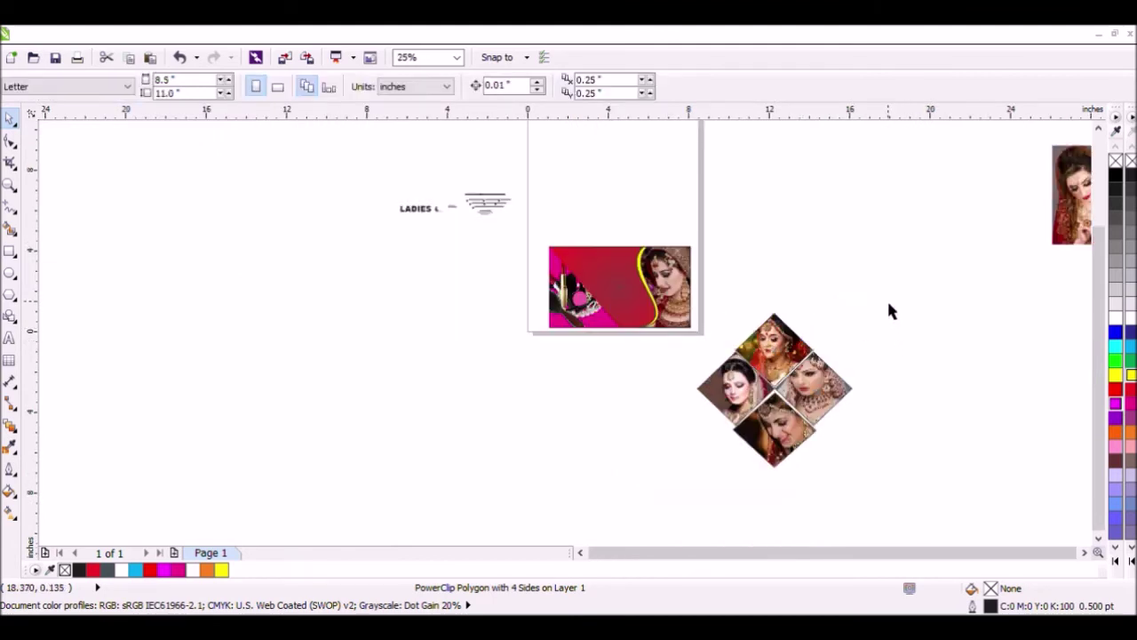
# - Move the bottom photo diamond up towards the cluster's centre and scale it down to about 3.93 by 3.51 inches
pyautogui.moveTo(888, 299); pyautogui.dragTo(673, 481)
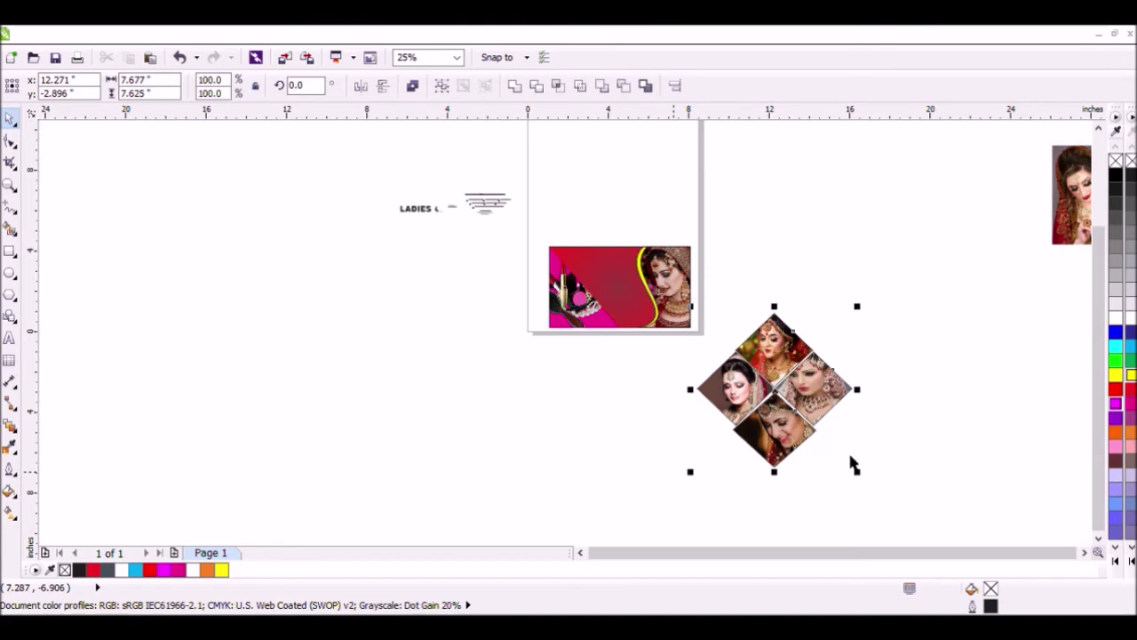
pyautogui.click(795, 463)
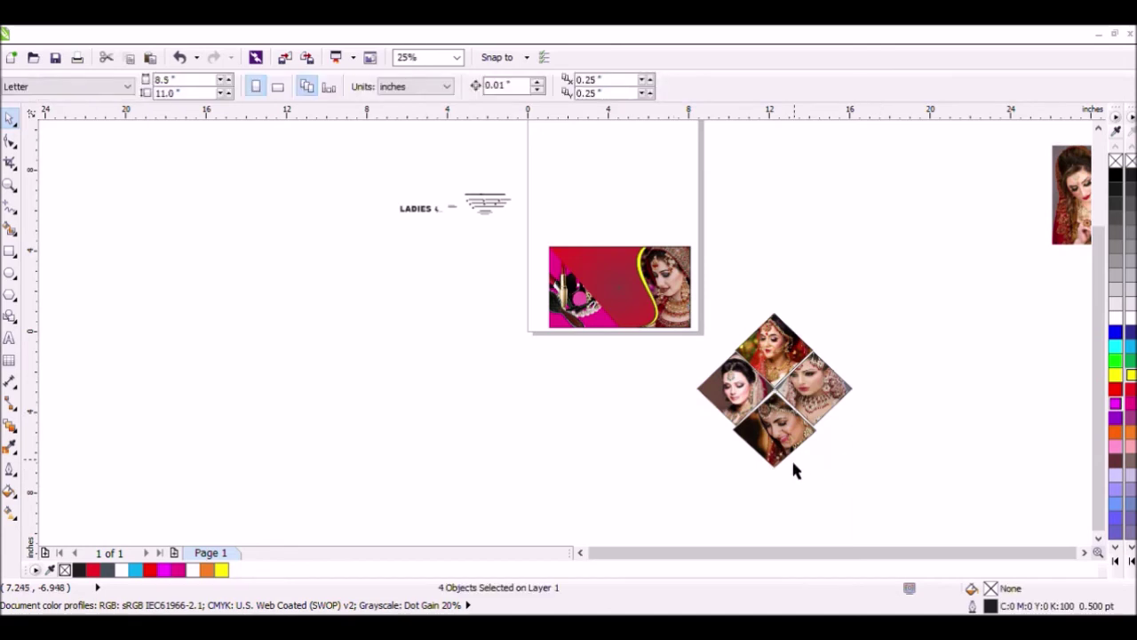
pyautogui.scroll(1, 793, 460)
pyautogui.scroll(1, 776, 437)
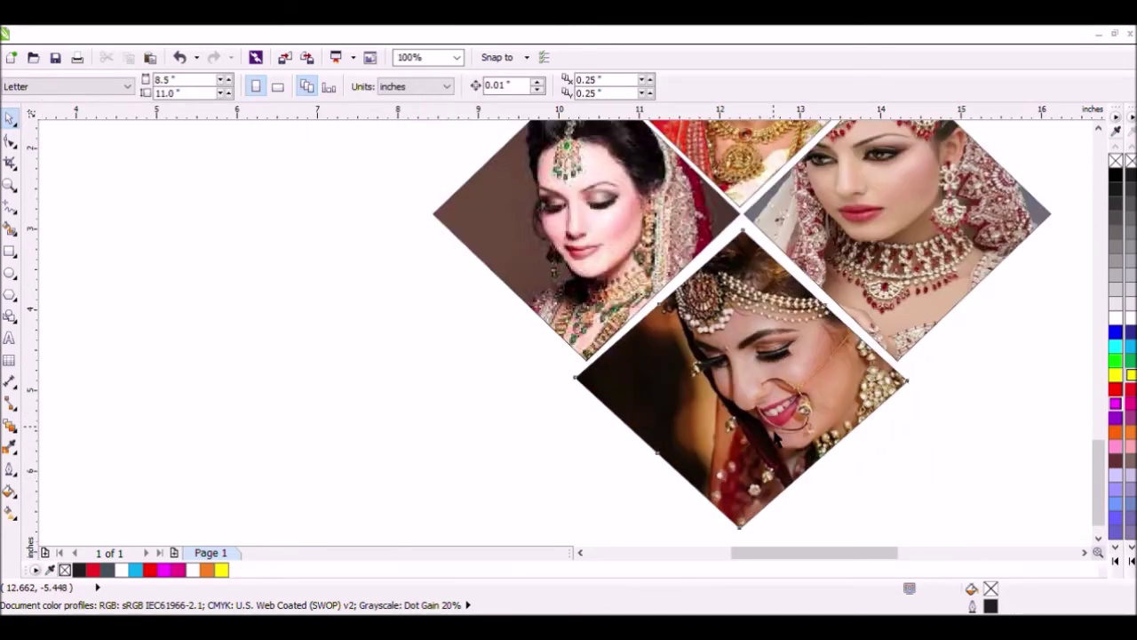
pyautogui.click(782, 420)
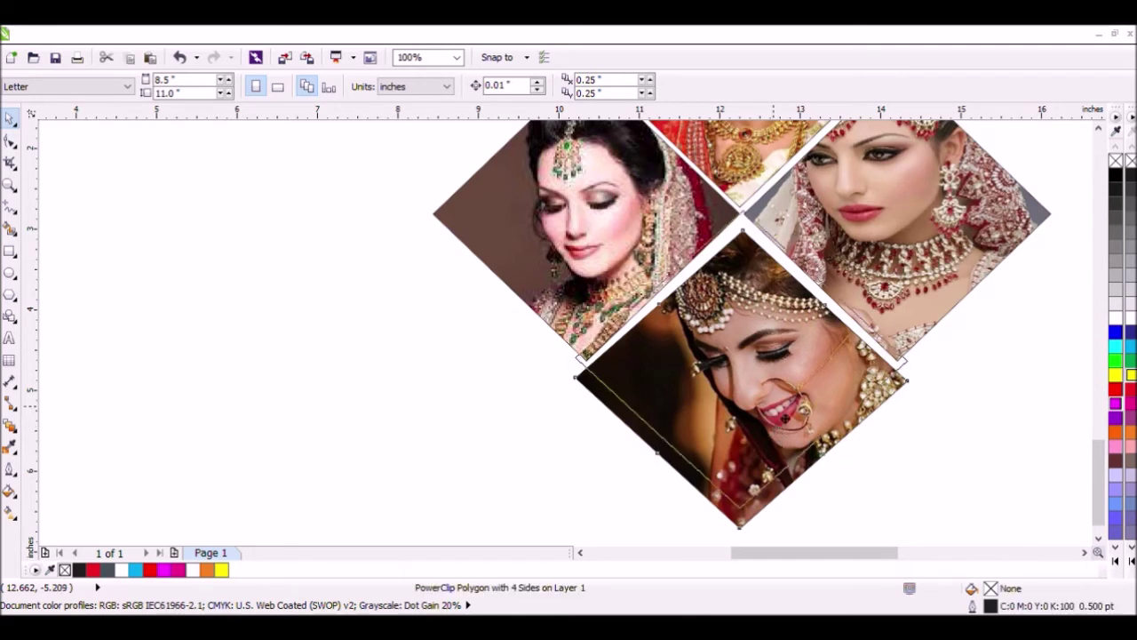
pyautogui.moveTo(786, 419); pyautogui.dragTo(785, 430)
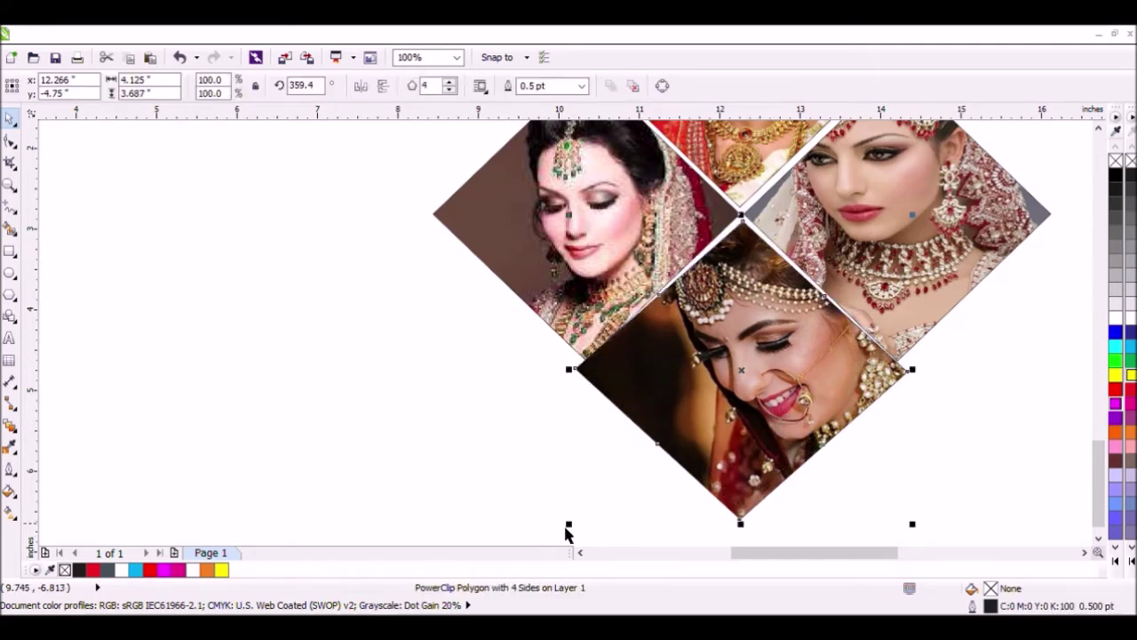
pyautogui.moveTo(578, 536); pyautogui.dragTo(583, 528)
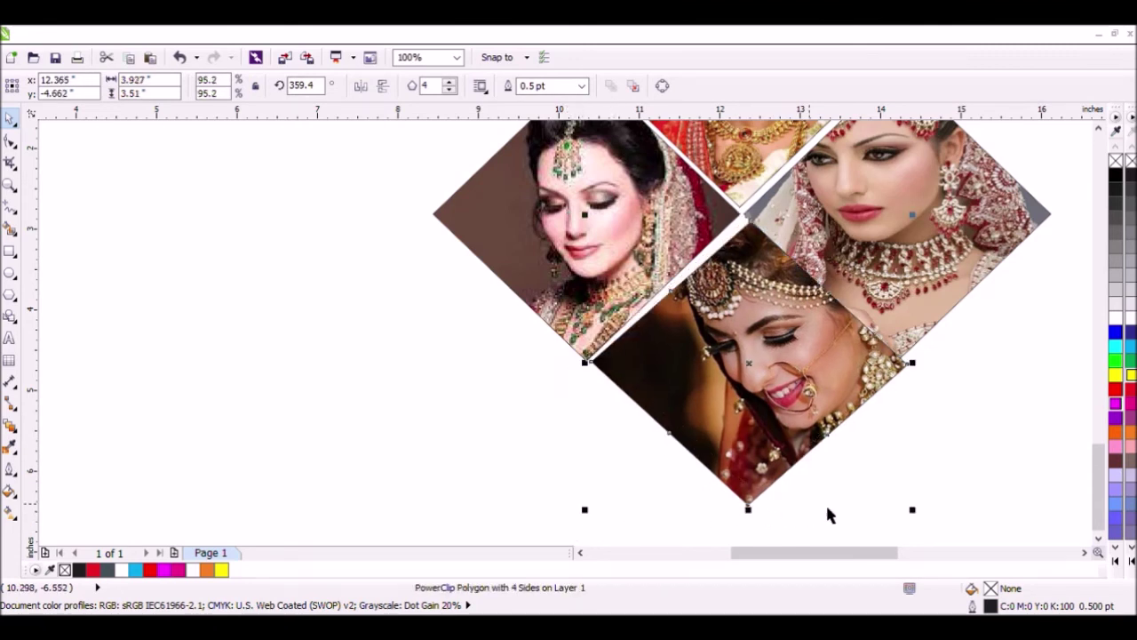
pyautogui.click(920, 513)
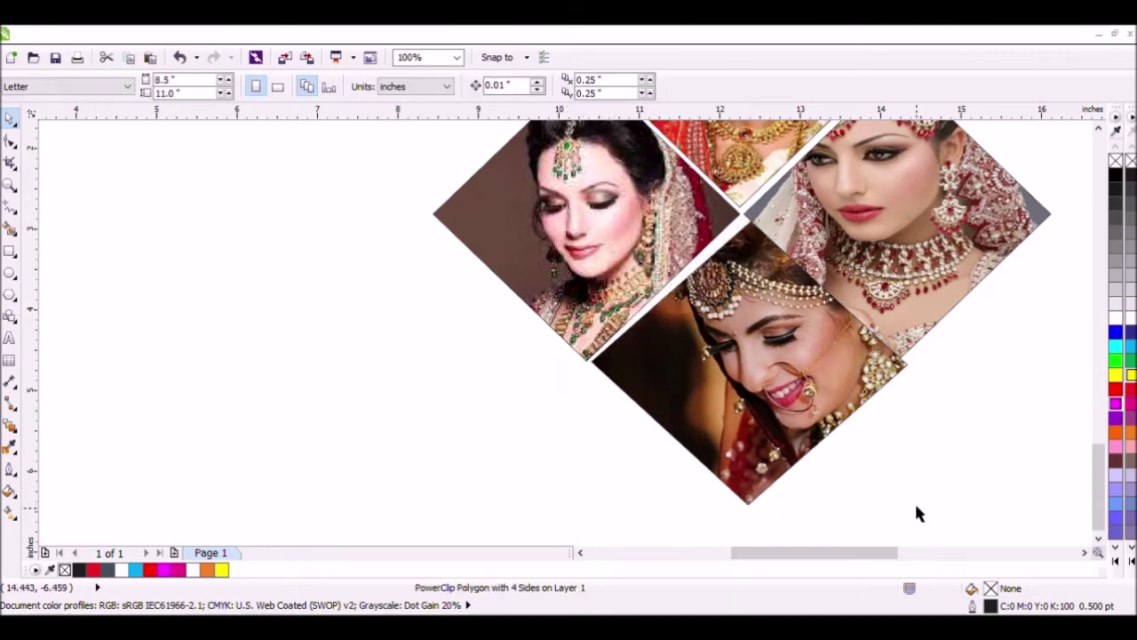
# - Reduce the bottom diamond further to about 3.58 by 3.42 inches to open gaps beside its neighbours
pyautogui.click(900, 376)
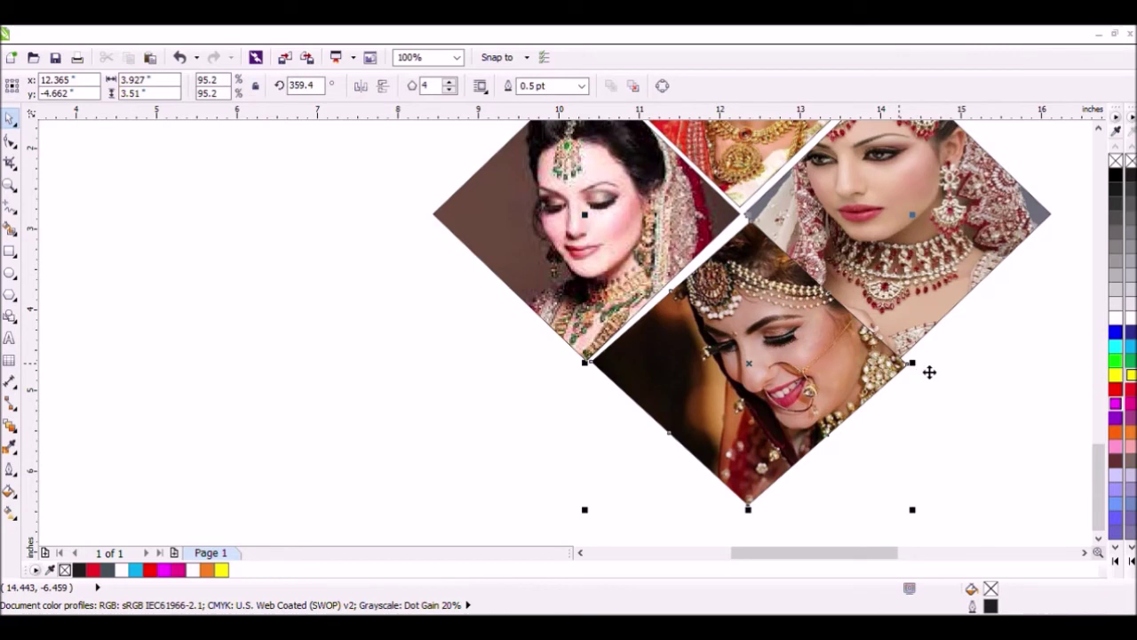
pyautogui.moveTo(907, 376); pyautogui.dragTo(906, 377)
pyautogui.moveTo(587, 513); pyautogui.dragTo(595, 506)
pyautogui.click(909, 446)
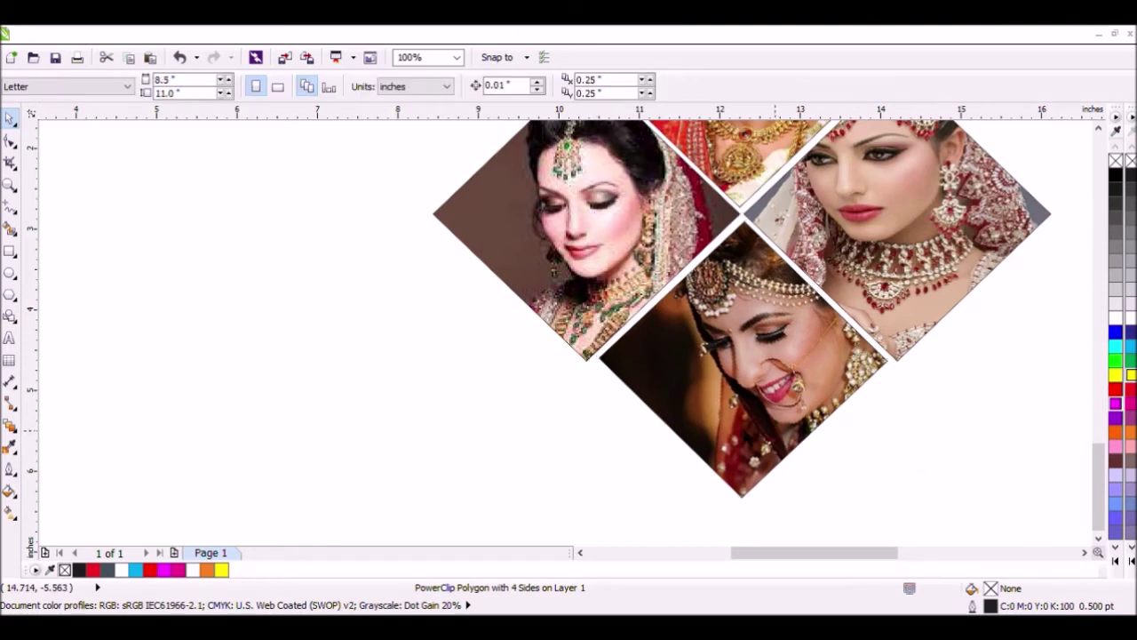
# - Stretch the bottom diamond's height to about 3.55 inches and nudge it so its gaps match the rest of the cluster
pyautogui.click(711, 466)
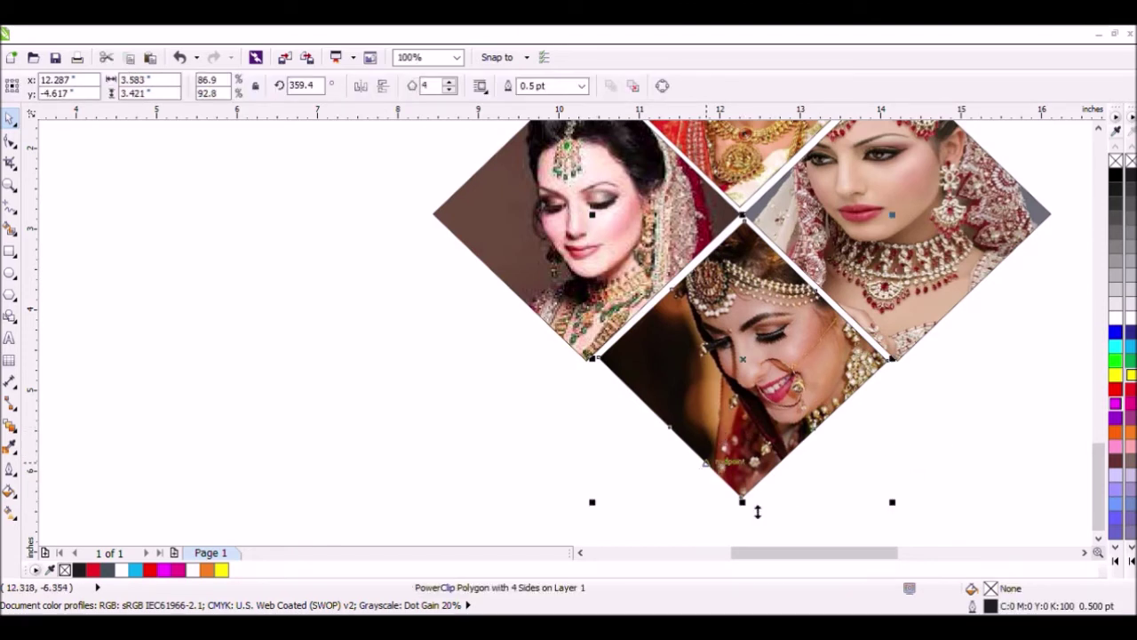
pyautogui.moveTo(757, 511); pyautogui.dragTo(758, 524)
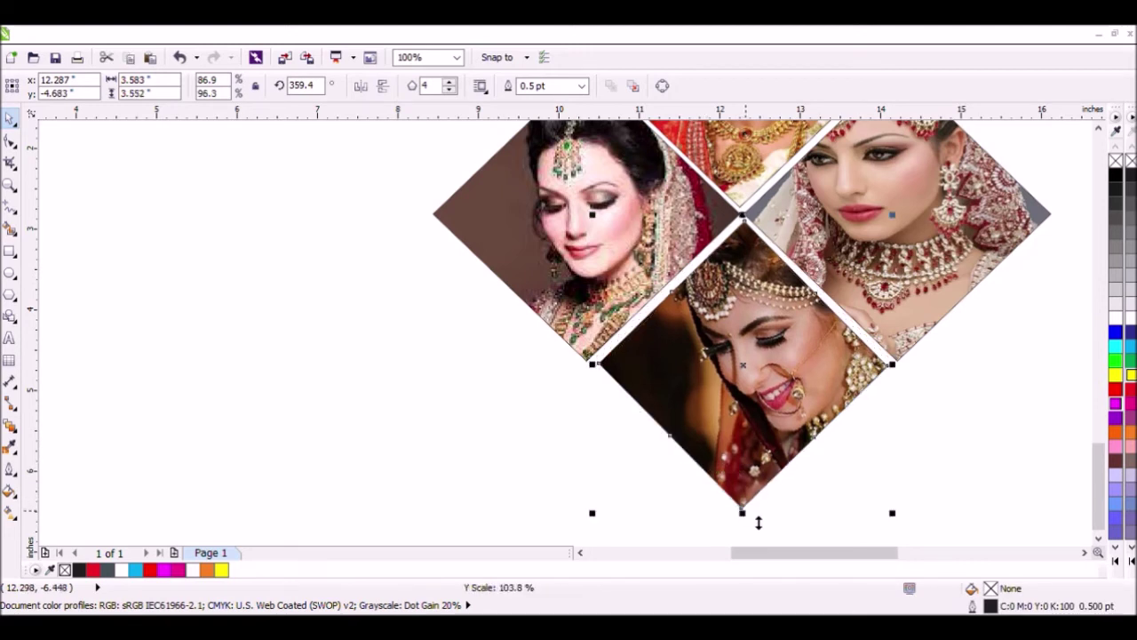
pyautogui.moveTo(775, 419); pyautogui.dragTo(771, 413)
pyautogui.scroll(1, 778, 407)
pyautogui.moveTo(784, 372)
pyautogui.mouseDown()
pyautogui.moveTo(773, 380)
pyautogui.moveTo(785, 395)
pyautogui.moveTo(772, 383)
pyautogui.mouseUp()
pyautogui.scroll(-2, 772, 383)
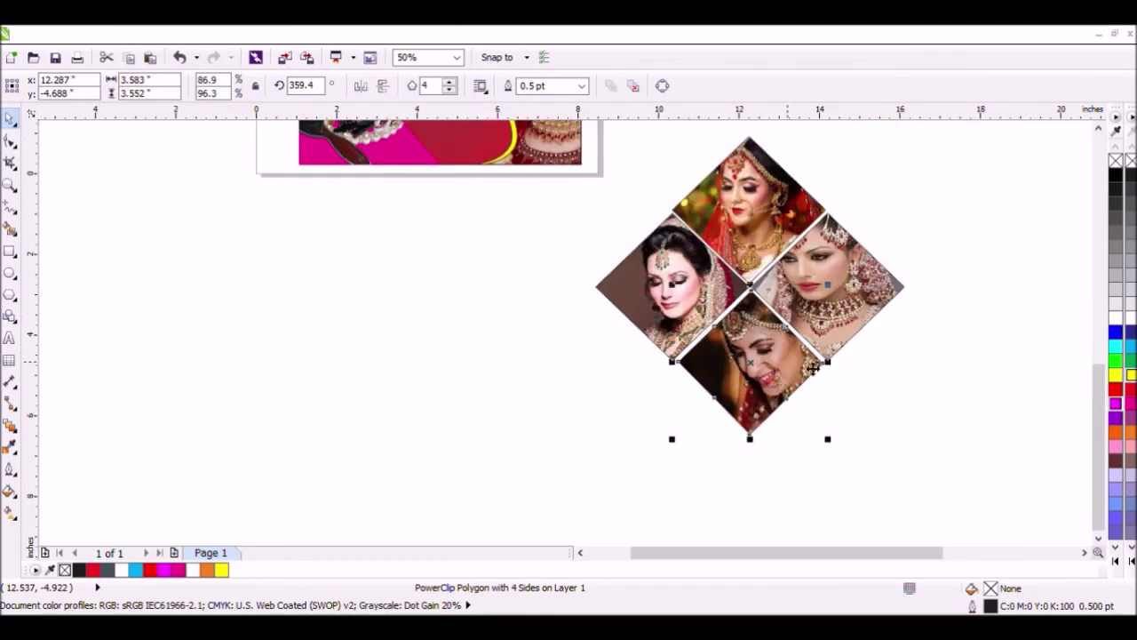
pyautogui.click(915, 235)
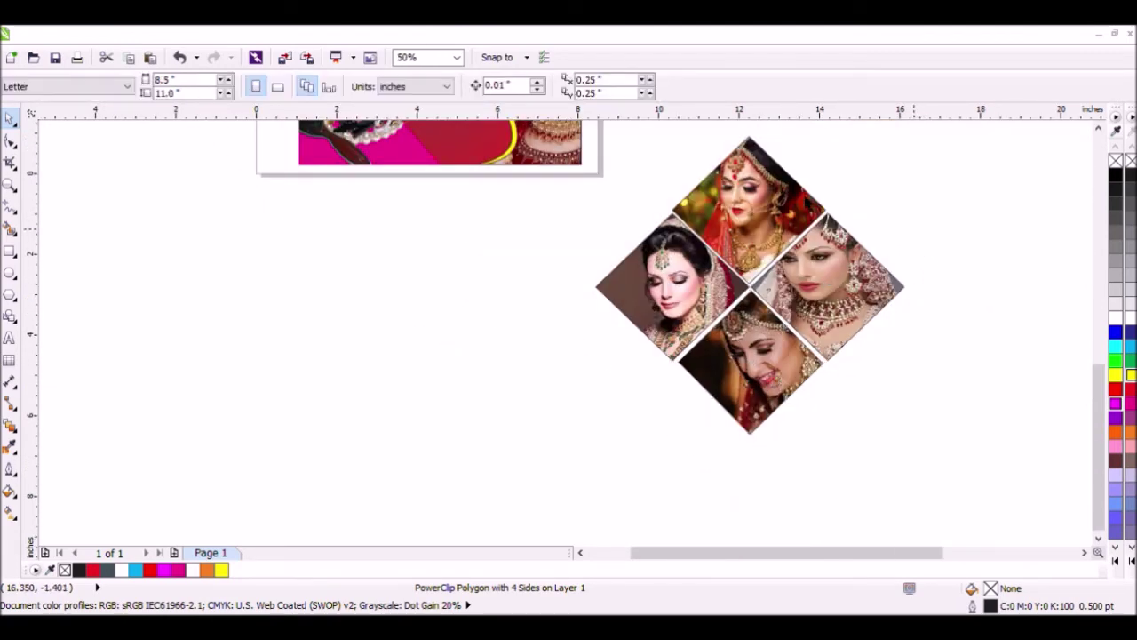
# - Group the four photo diamonds and place them on the card's lower red area, scaled down to about 0.90 by 0.87 inches
pyautogui.scroll(-1, 811, 192)
pyautogui.moveTo(878, 150); pyautogui.dragTo(673, 354)
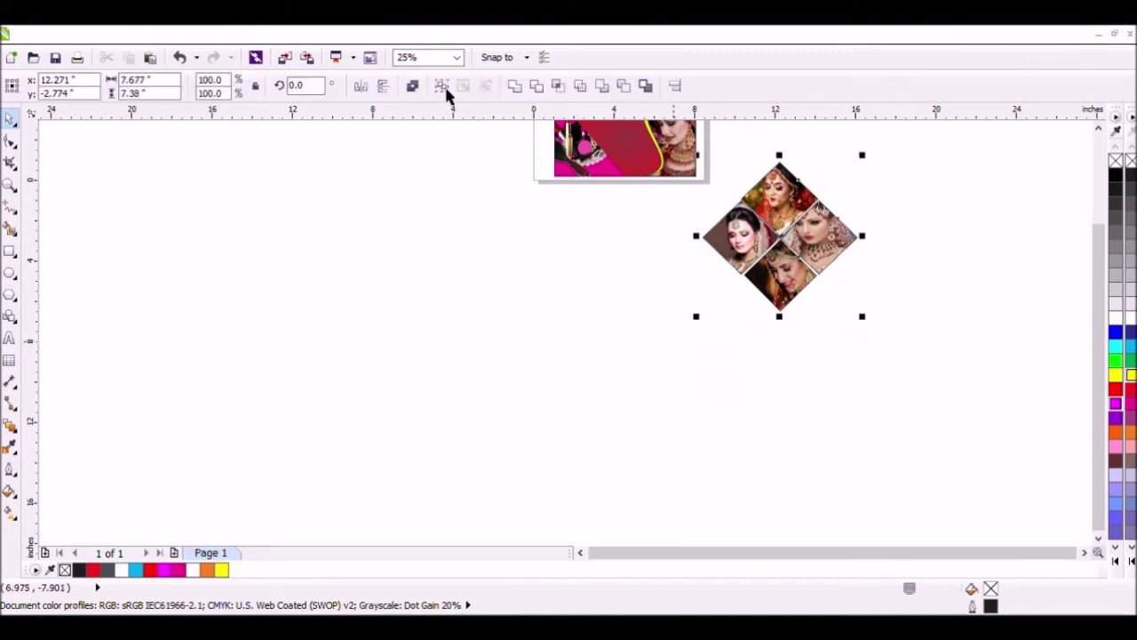
pyautogui.hotkey('ctrl', 'g')
pyautogui.scroll(-1, 544, 197)
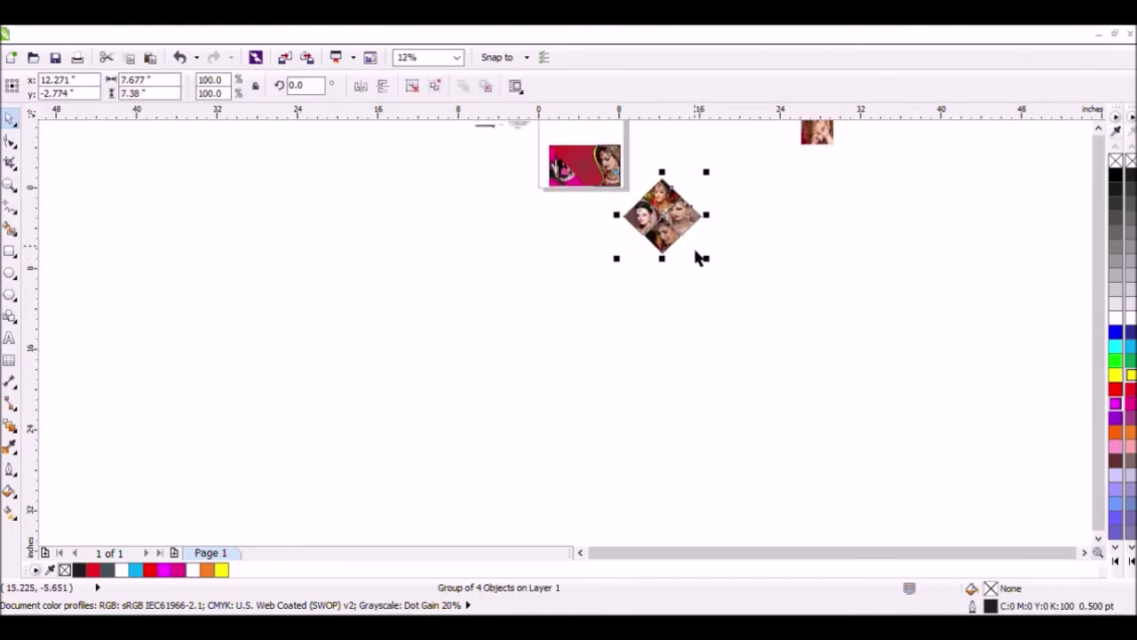
pyautogui.moveTo(718, 273); pyautogui.dragTo(613, 183)
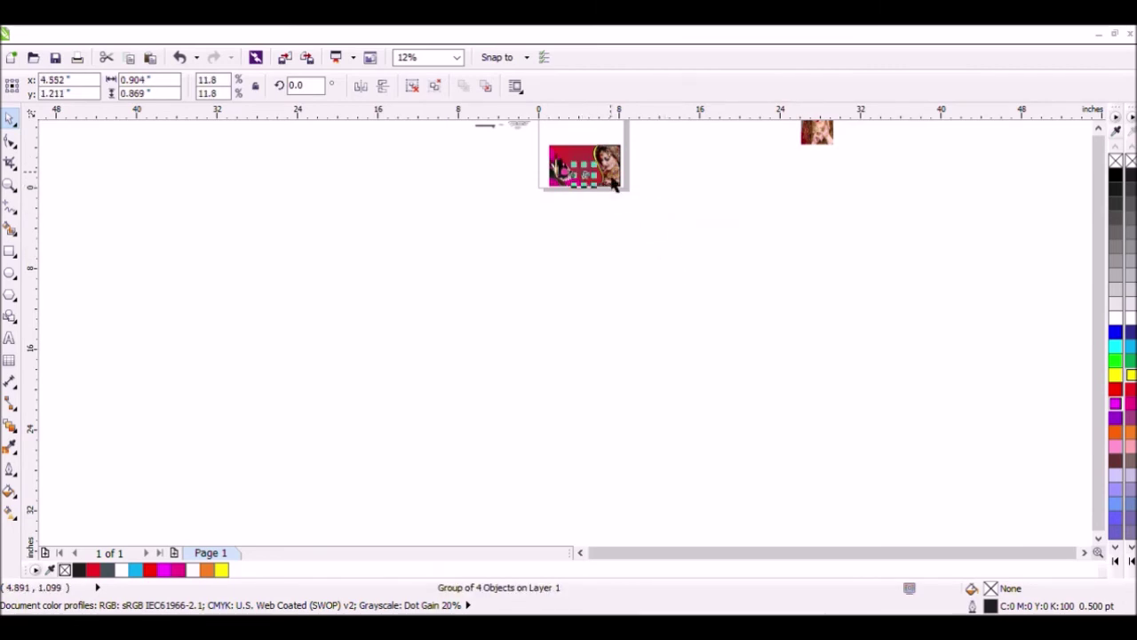
# - Enlarge the diamond photo group to about 2.32 by 2.09 inches between the magenta triangle and the yellow curve
pyautogui.click(10, 185)
pyautogui.moveTo(548, 162); pyautogui.dragTo(626, 202)
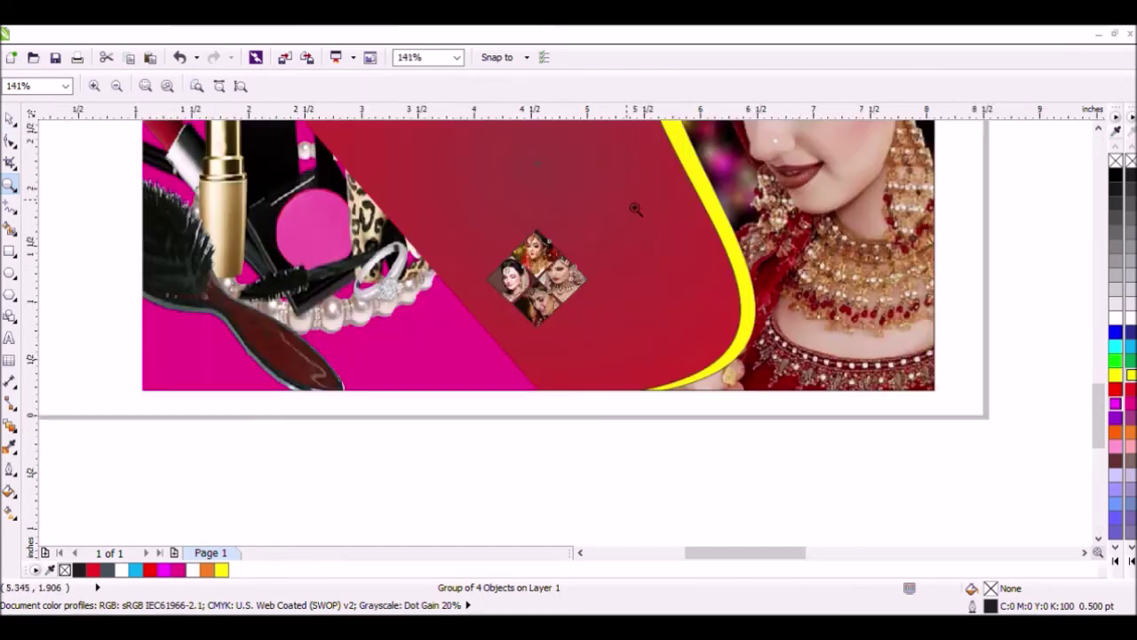
pyautogui.click(10, 119)
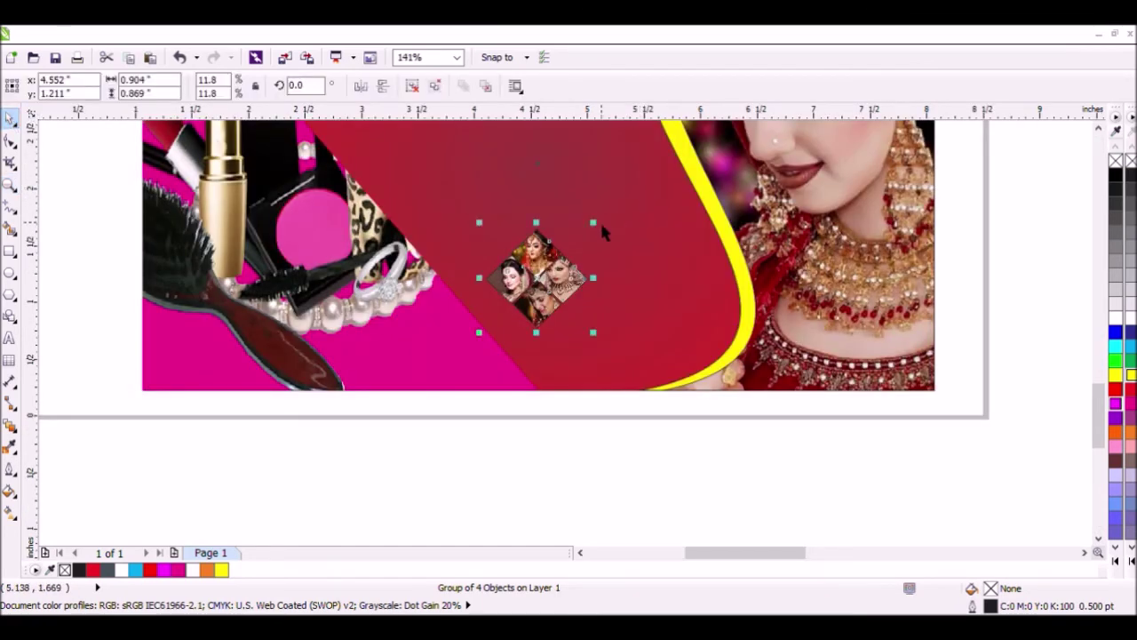
pyautogui.moveTo(594, 223); pyautogui.dragTo(673, 148)
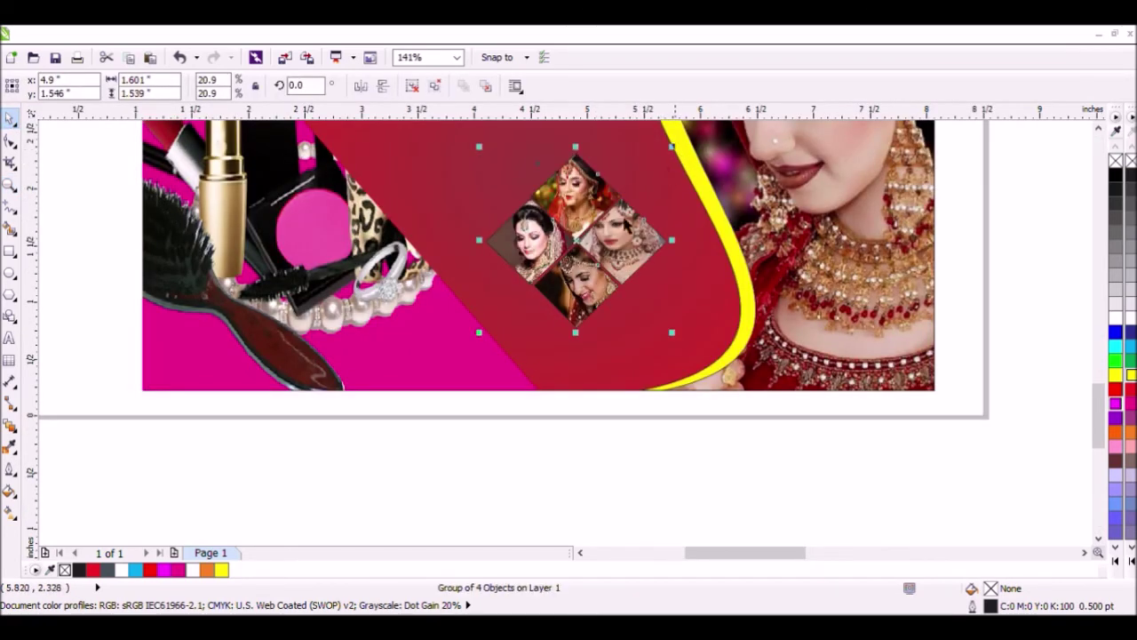
pyautogui.moveTo(487, 346); pyautogui.dragTo(462, 384)
pyautogui.moveTo(731, 391); pyautogui.dragTo(759, 415)
pyautogui.moveTo(593, 409); pyautogui.dragTo(588, 398)
pyautogui.moveTo(728, 284); pyautogui.dragTo(737, 283)
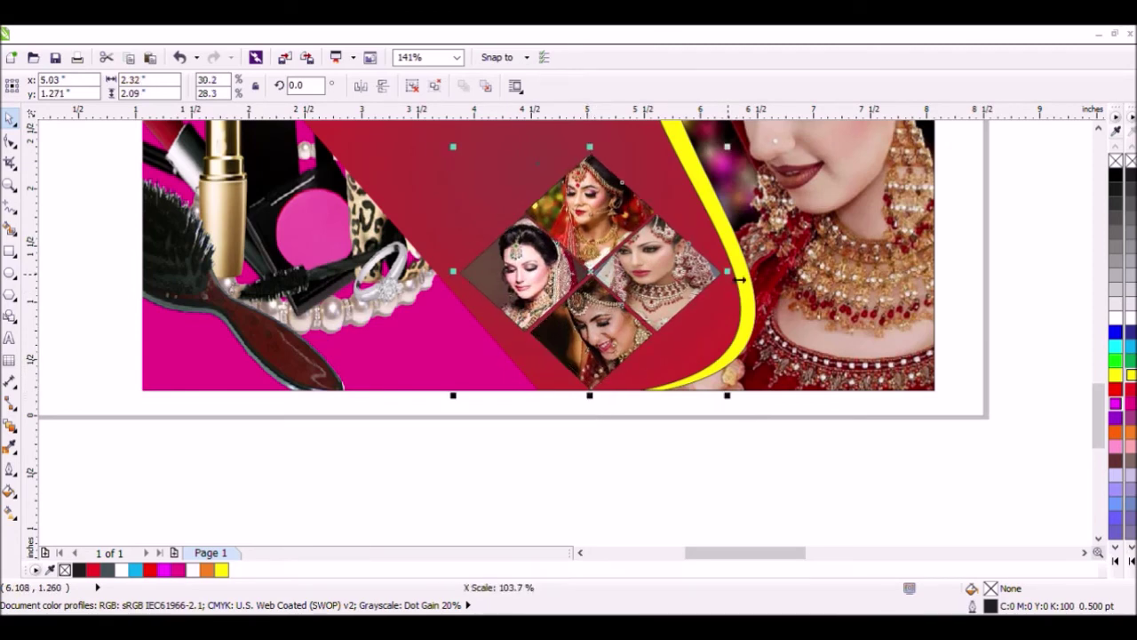
# - Stretch the diamond photo group upward to a height of about 2.38 inches
pyautogui.scroll(-1, 592, 133)
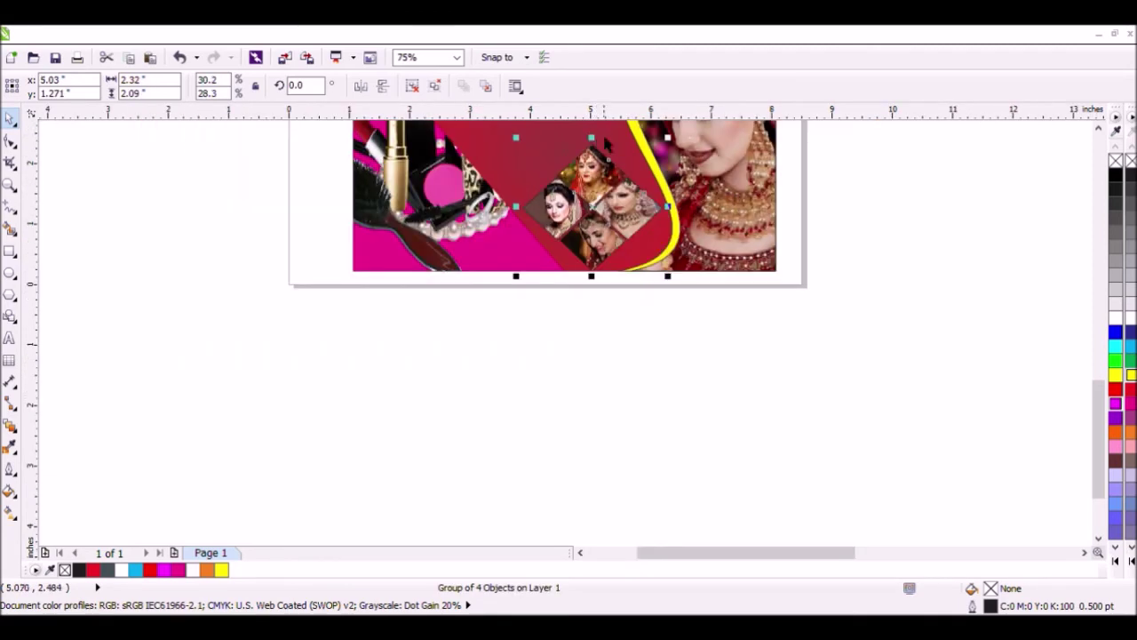
pyautogui.scroll(2, 577, 169)
pyautogui.moveTo(463, 211); pyautogui.dragTo(468, 164)
pyautogui.scroll(-1, 468, 164)
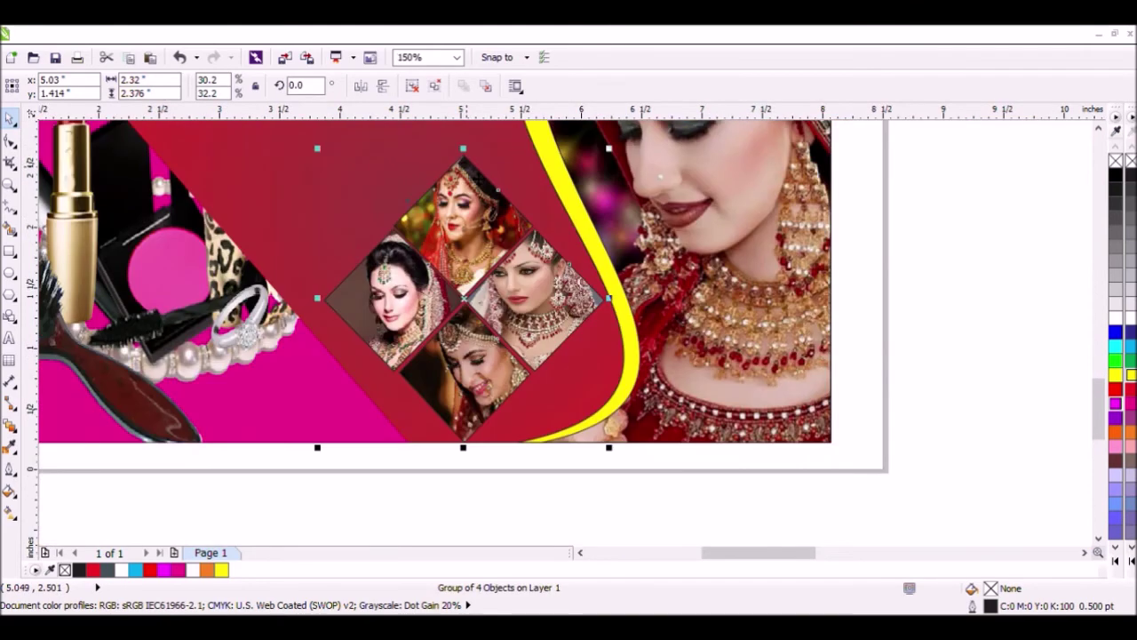
# - Enlarge the diamond photo group slightly towards its upper left and fine-tune its width against the yellow curve
pyautogui.scroll(-1, 605, 158)
pyautogui.scroll(-1, 606, 158)
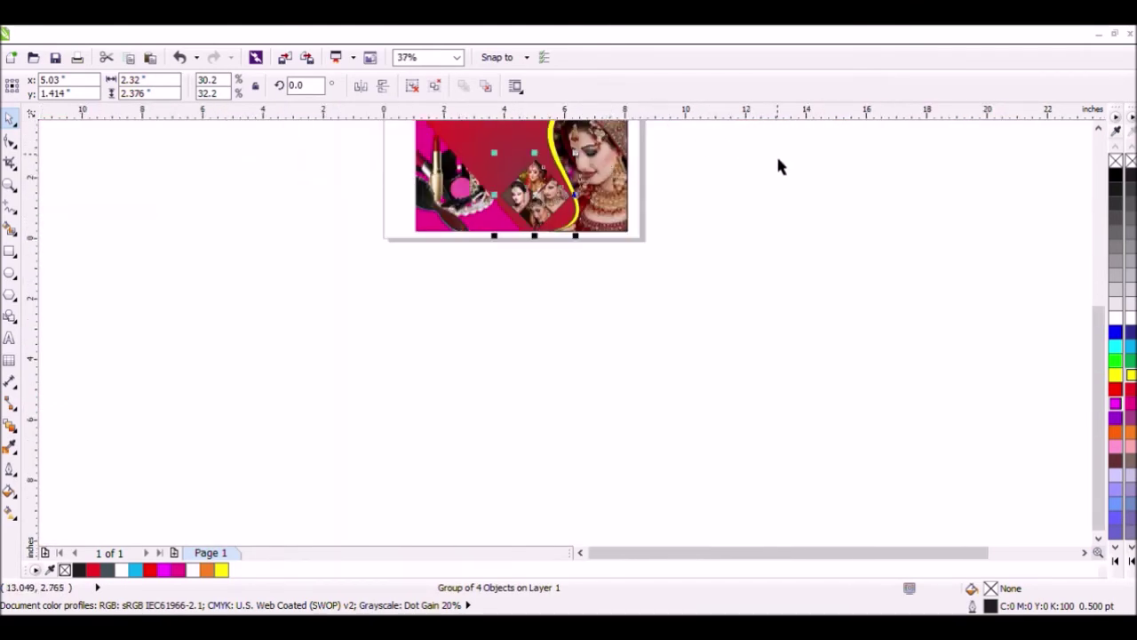
pyautogui.scroll(-1, 779, 167)
pyautogui.click(11, 184)
pyautogui.moveTo(584, 134); pyautogui.dragTo(771, 207)
pyautogui.click(8, 119)
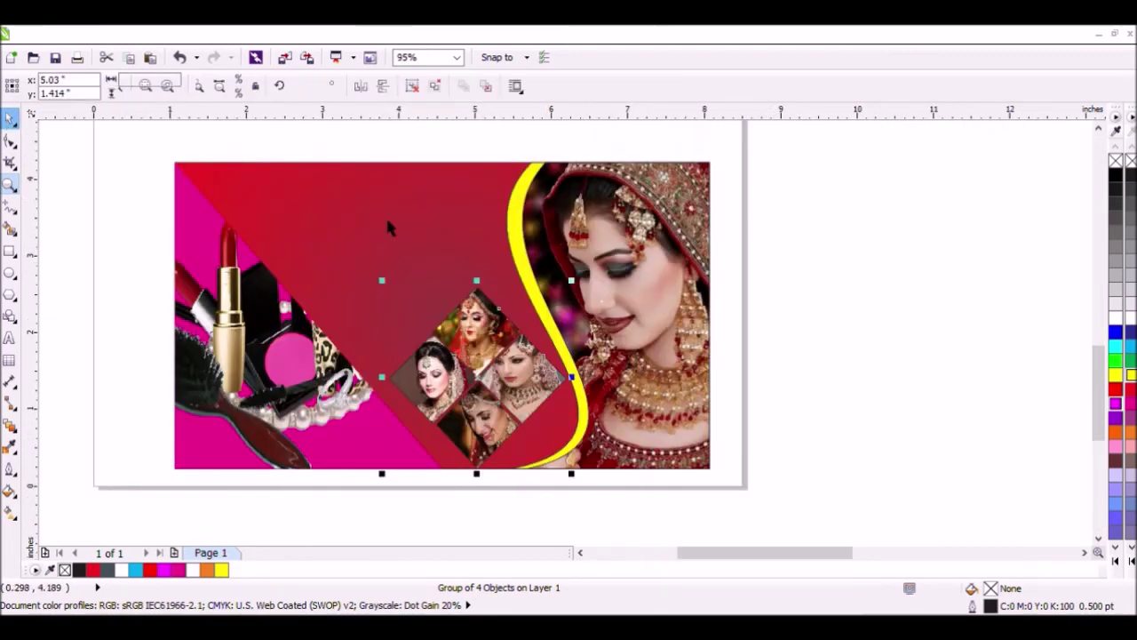
pyautogui.moveTo(392, 294); pyautogui.dragTo(373, 277)
pyautogui.moveTo(572, 370); pyautogui.dragTo(568, 372)
pyautogui.click(827, 343)
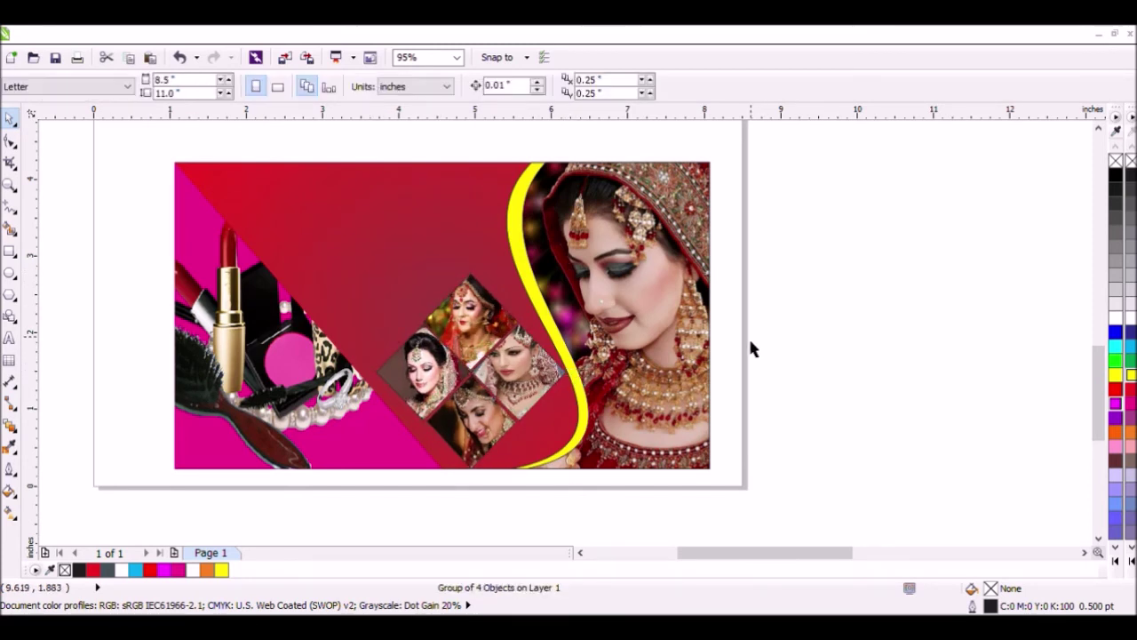
# - Place the LADIES title and its adjoining object along the card's upper edge, in front of the background, with a white fill
pyautogui.scroll(-2, 778, 313)
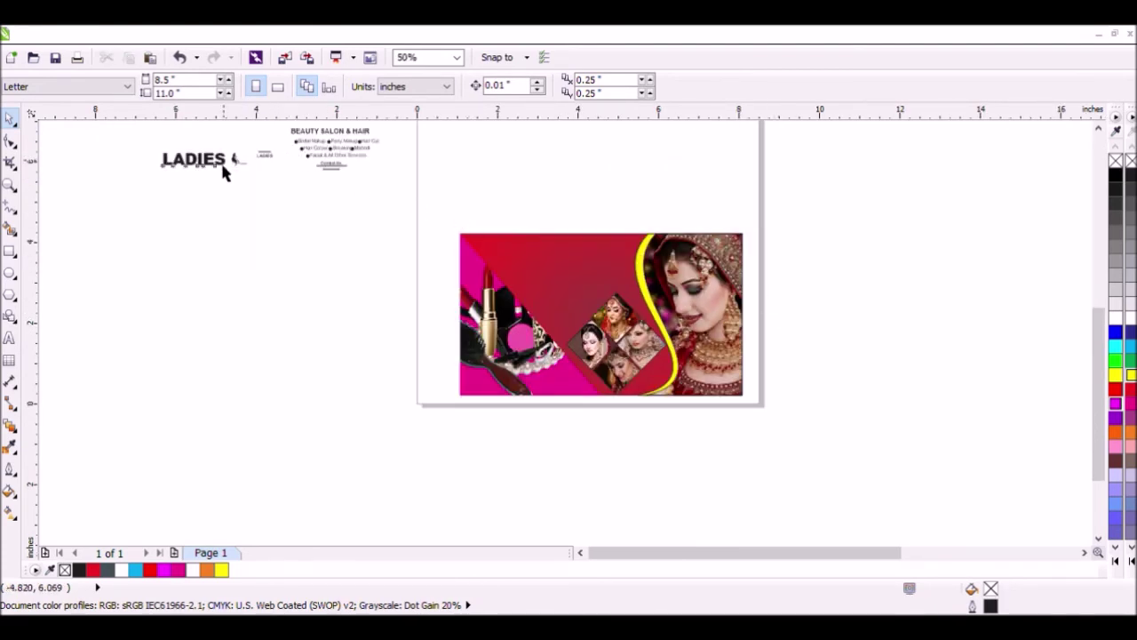
pyautogui.click(162, 153)
pyautogui.moveTo(145, 139); pyautogui.dragTo(253, 198)
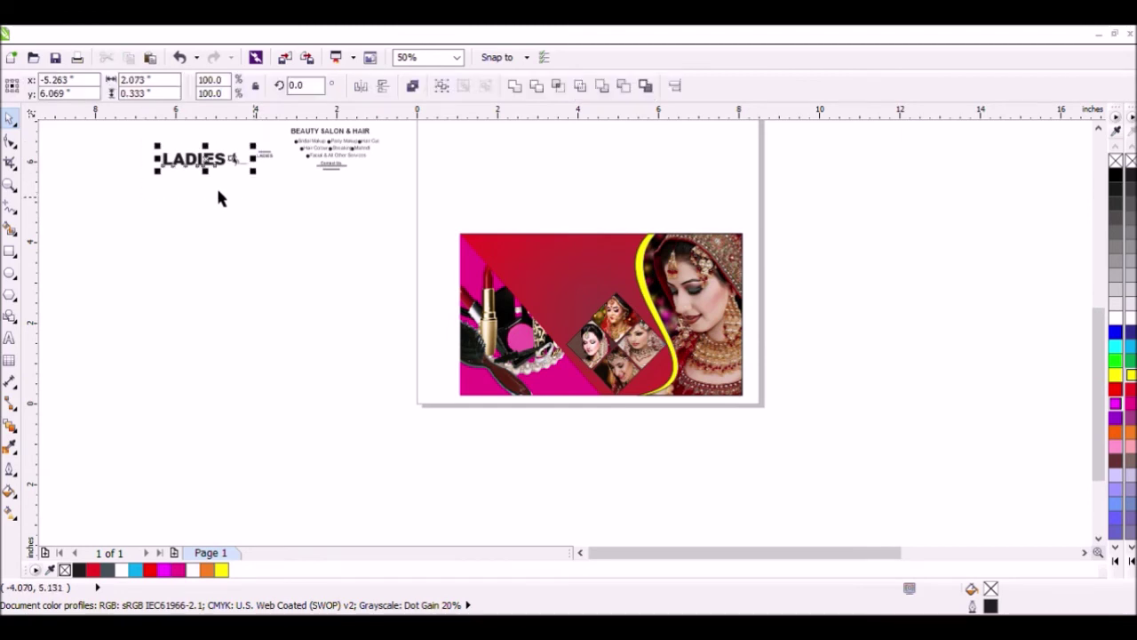
pyautogui.moveTo(206, 169); pyautogui.dragTo(540, 257)
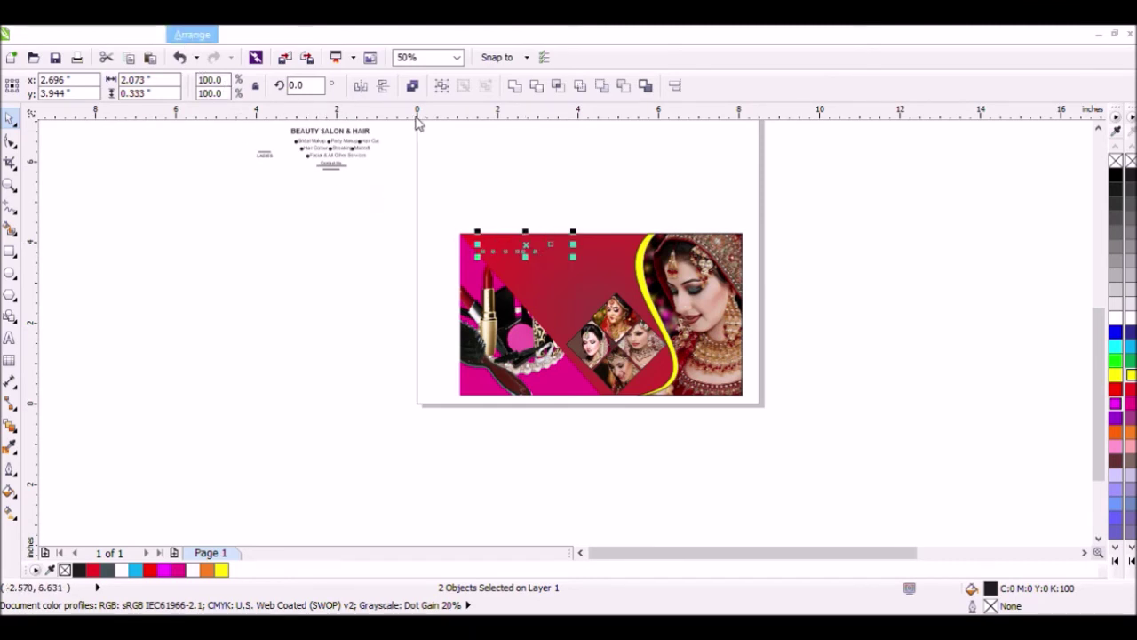
pyautogui.click(1130, 318)
pyautogui.moveTo(573, 257); pyautogui.dragTo(593, 275)
pyautogui.click(447, 157)
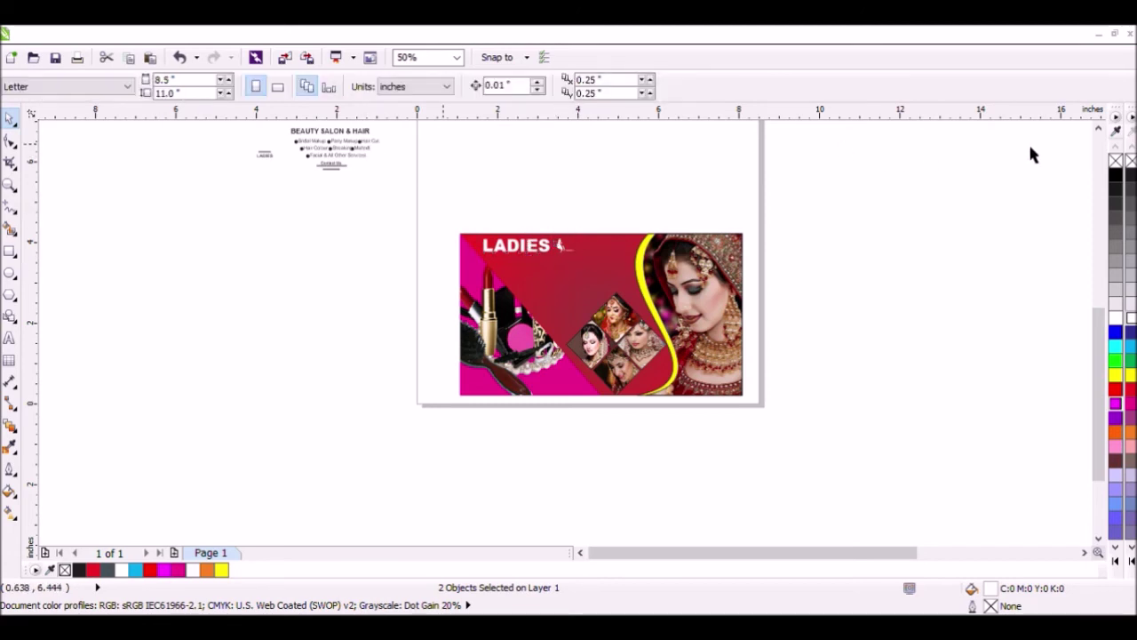
# - Group the BEAUTY SALON & HAIR services text block and move it onto the card's red area above the diamond photos
pyautogui.scroll(-2, 673, 189)
pyautogui.moveTo(573, 140); pyautogui.dragTo(474, 186)
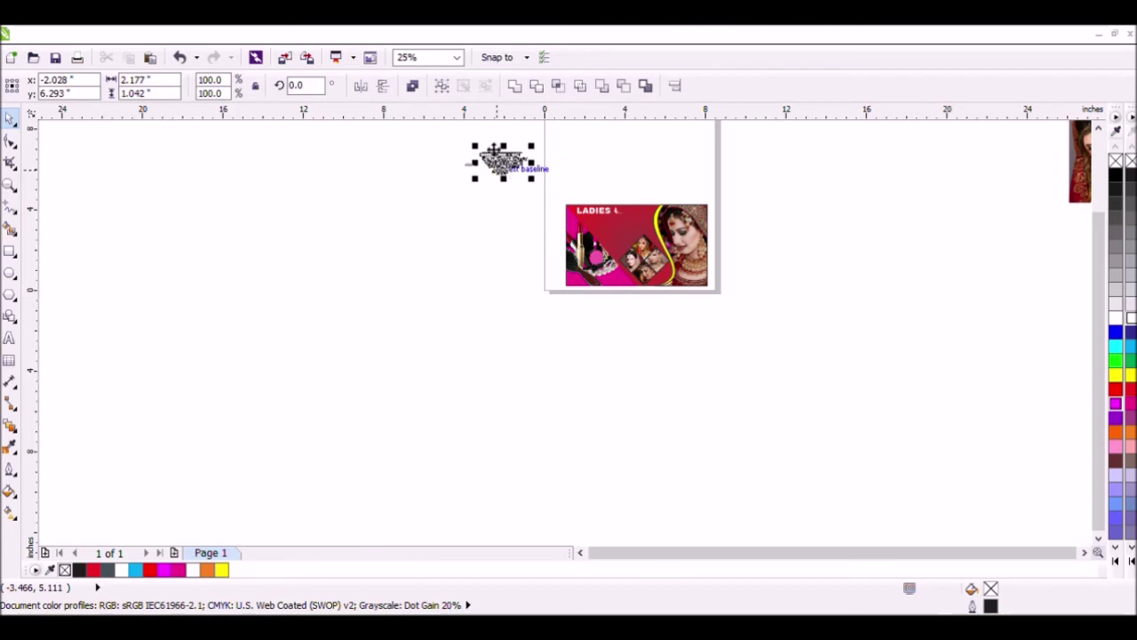
pyautogui.click(442, 85)
pyautogui.moveTo(507, 163); pyautogui.dragTo(625, 227)
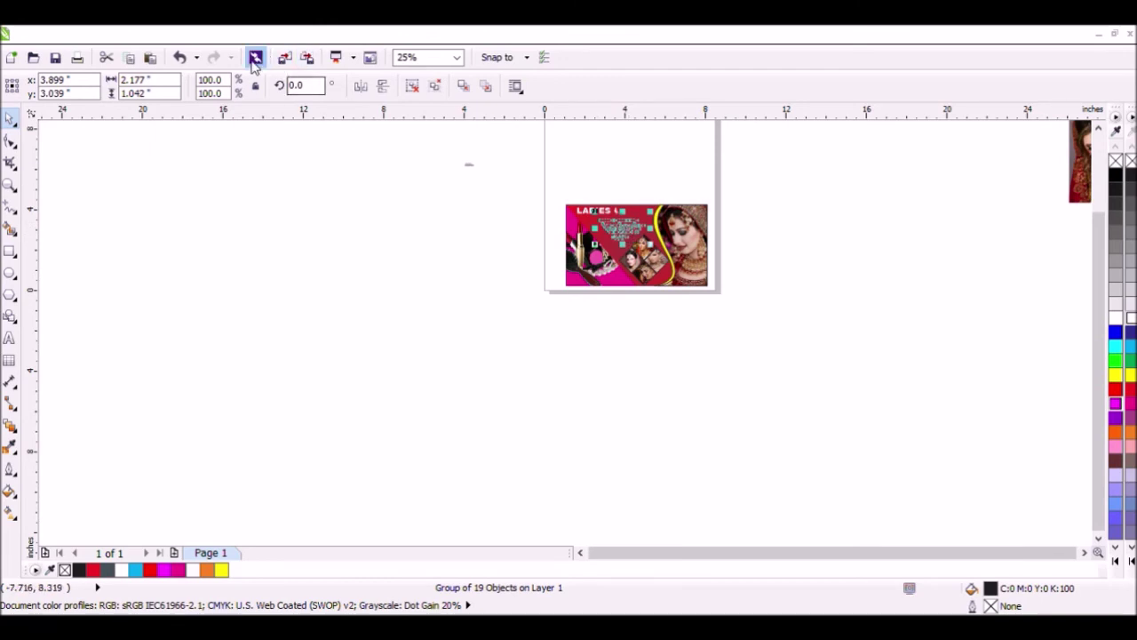
# - Bring the salon services text block in front of the card background and give it a white fill
pyautogui.scroll(5, 712, 233)
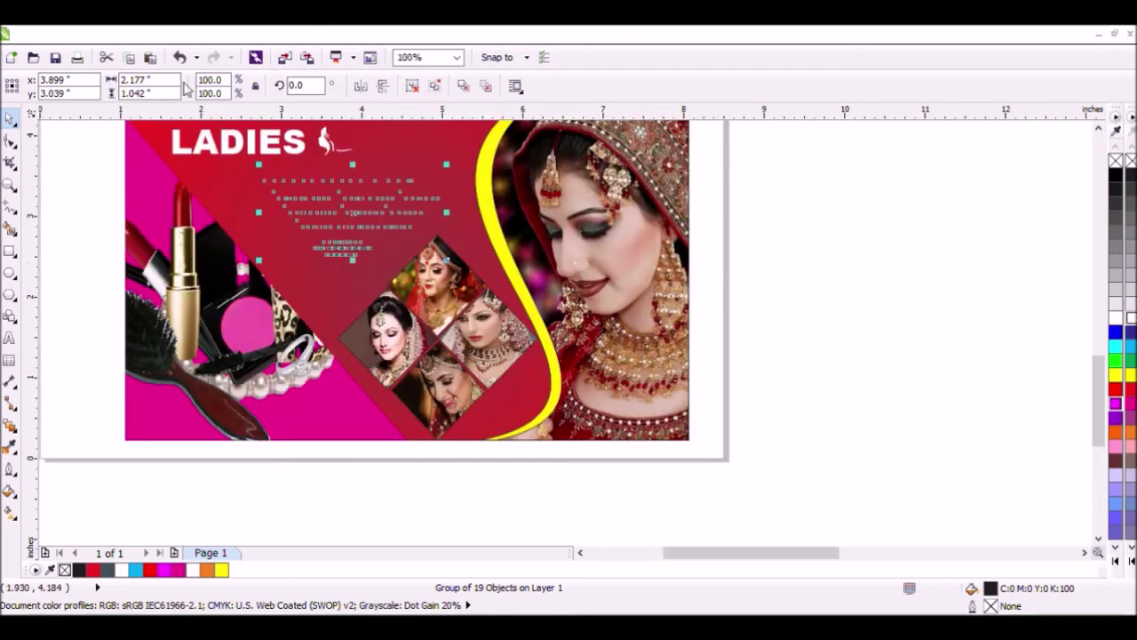
pyautogui.click(185, 35)
pyautogui.click(422, 121)
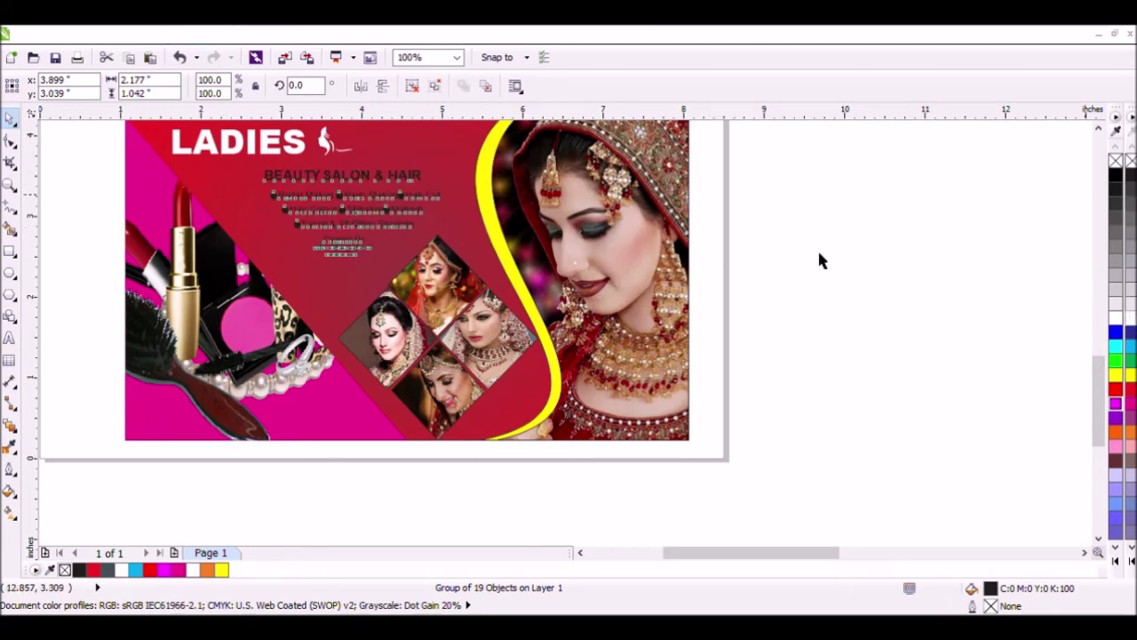
pyautogui.click(738, 201)
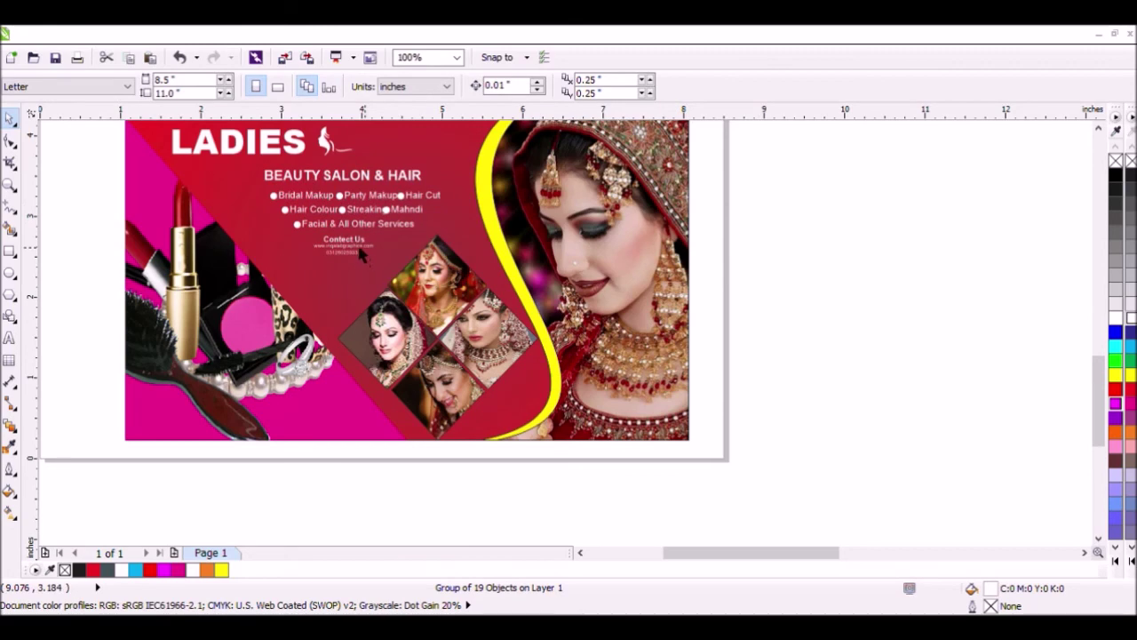
pyautogui.click(357, 244)
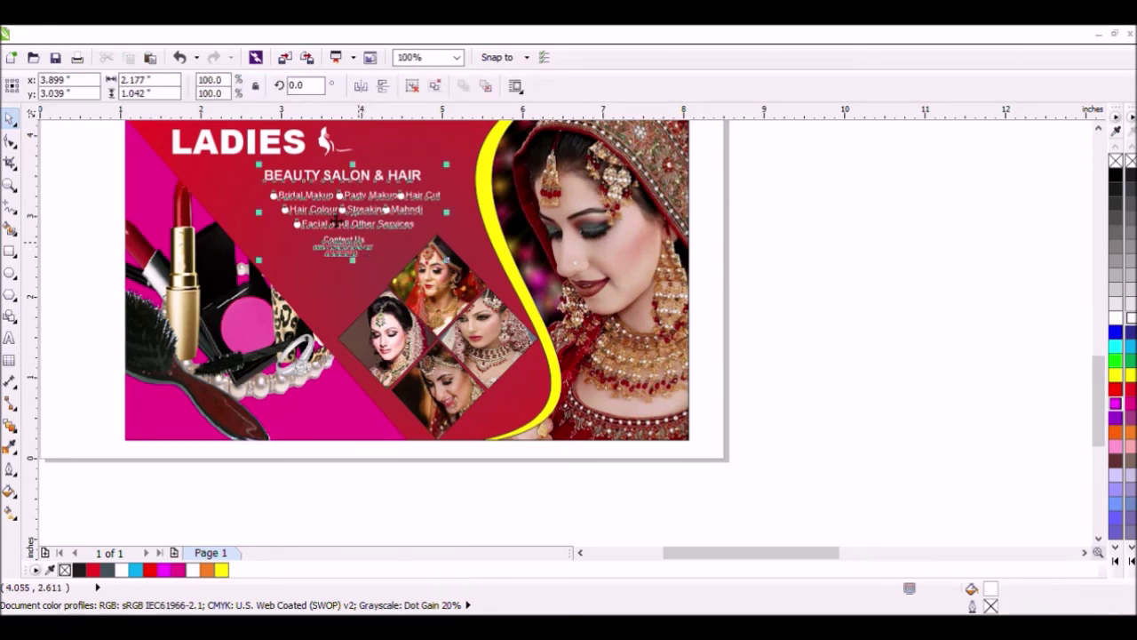
pyautogui.scroll(2, 336, 219)
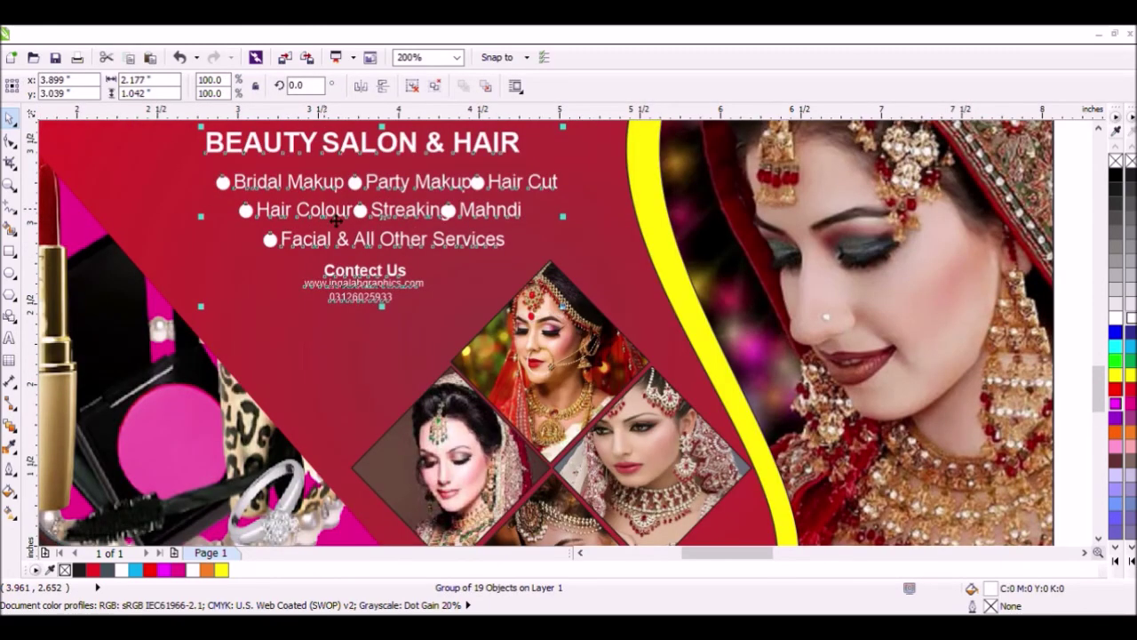
pyautogui.click(1076, 258)
pyautogui.scroll(-2, 410, 298)
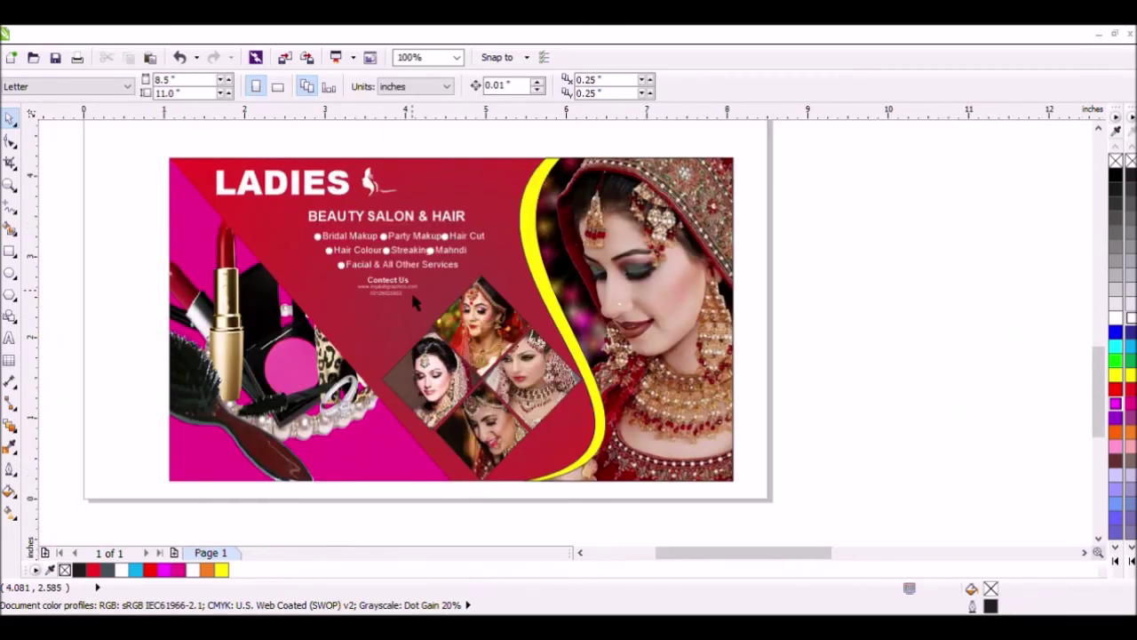
# - Ungroup the salon text block, delete its Contact Us, website and phone lines, and regroup the remaining heading and services
pyautogui.click(405, 297)
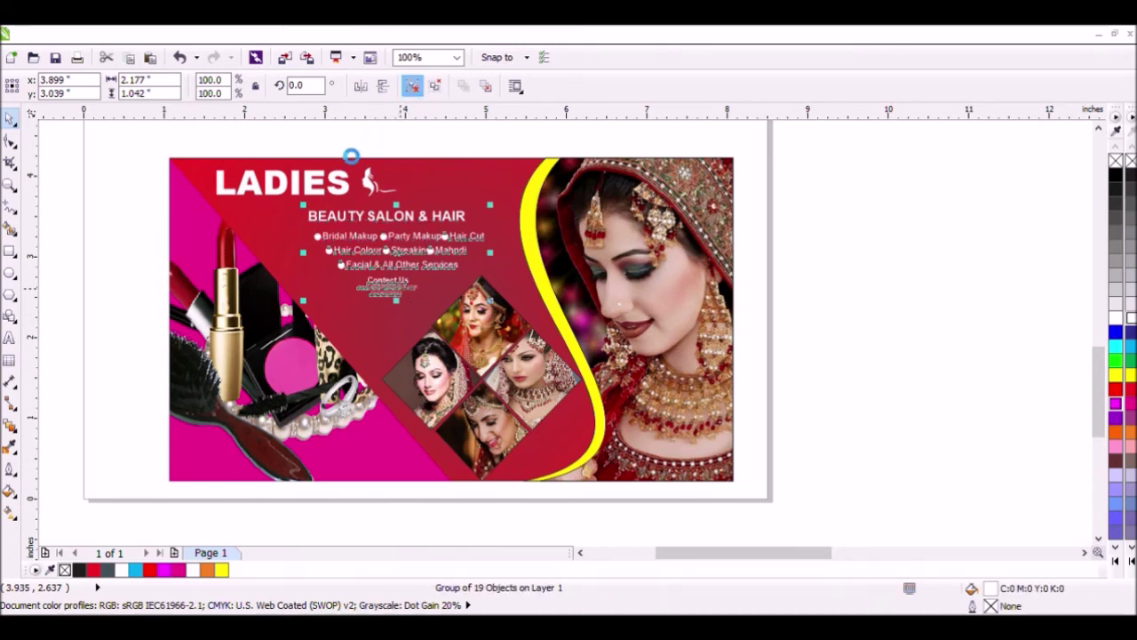
pyautogui.click(411, 87)
pyautogui.click(136, 252)
pyautogui.hotkey('ctrl', 'v')
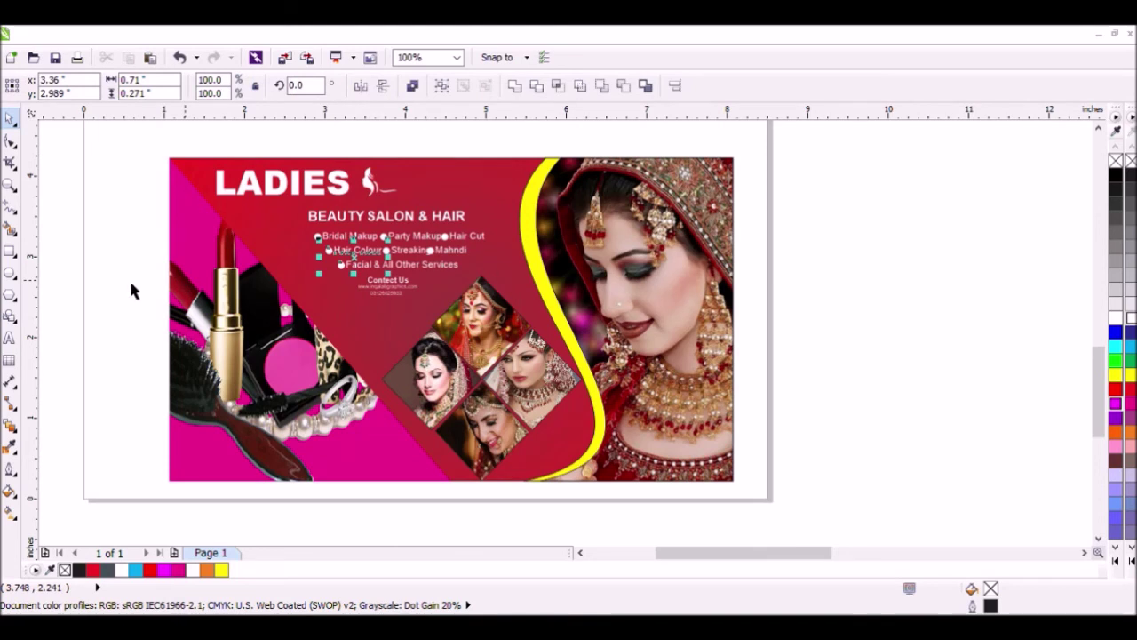
pyautogui.click(136, 271)
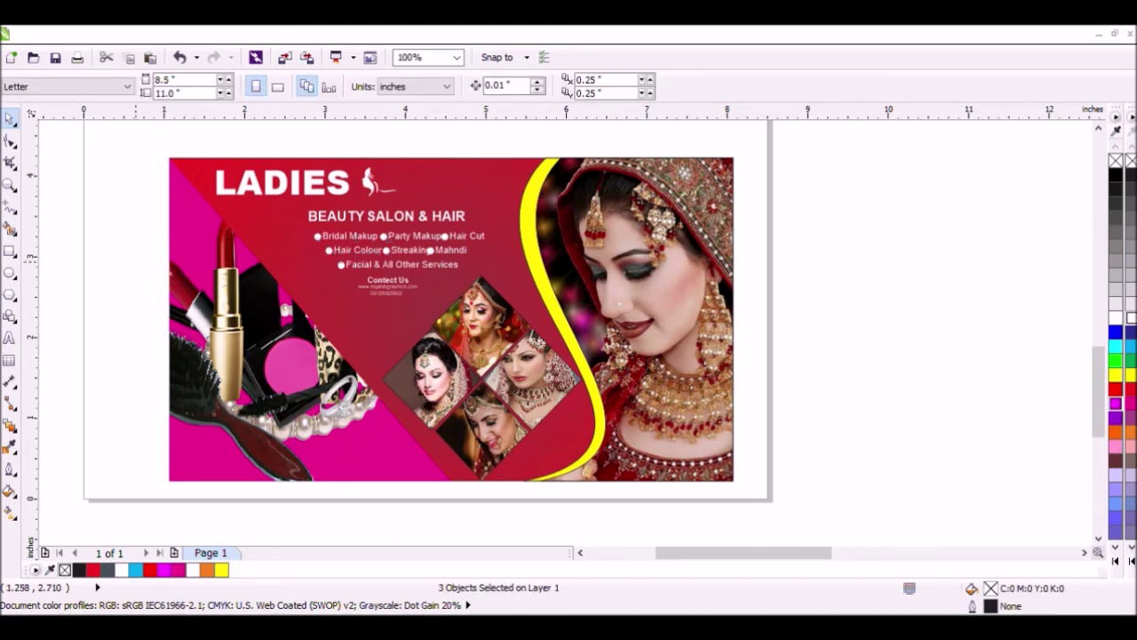
pyautogui.moveTo(133, 262); pyautogui.dragTo(433, 349)
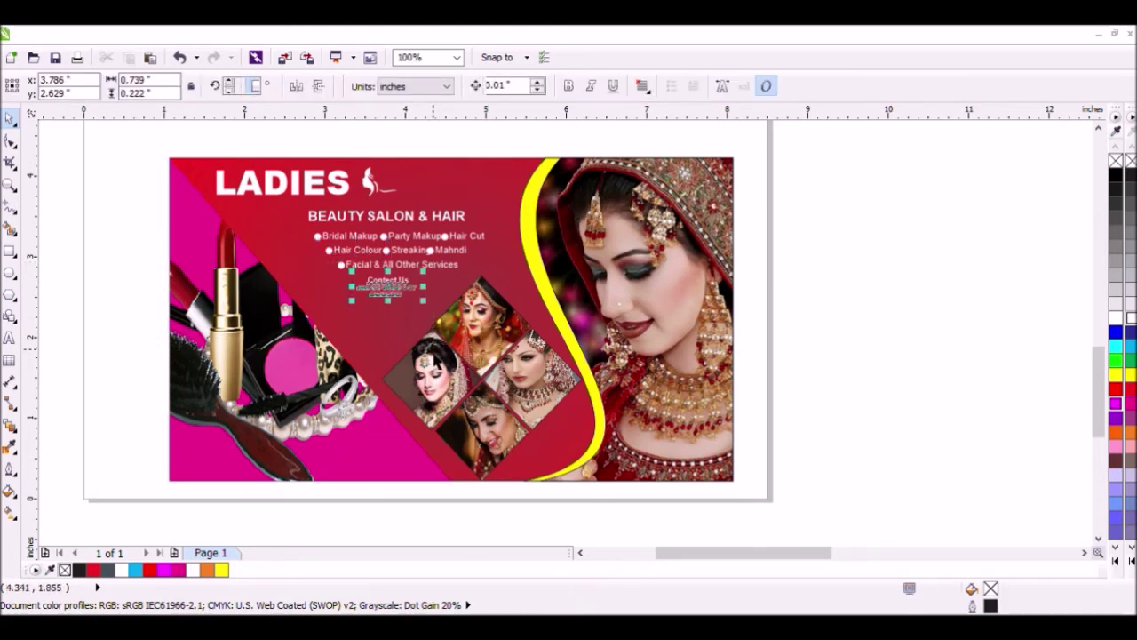
pyautogui.press('Delete')
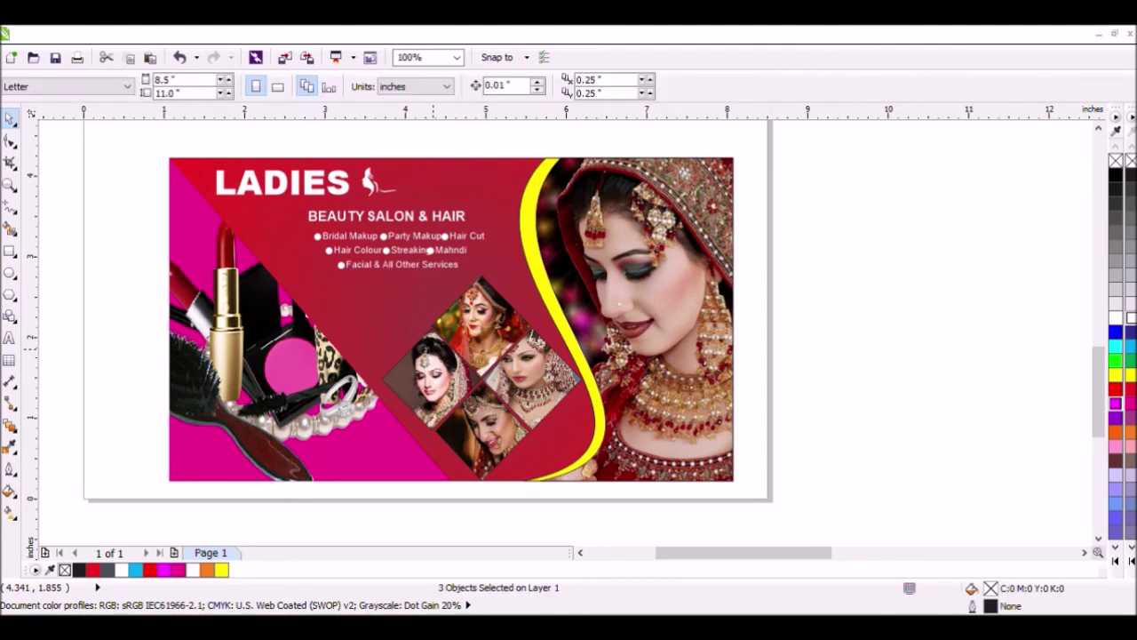
pyautogui.moveTo(119, 201); pyautogui.dragTo(499, 321)
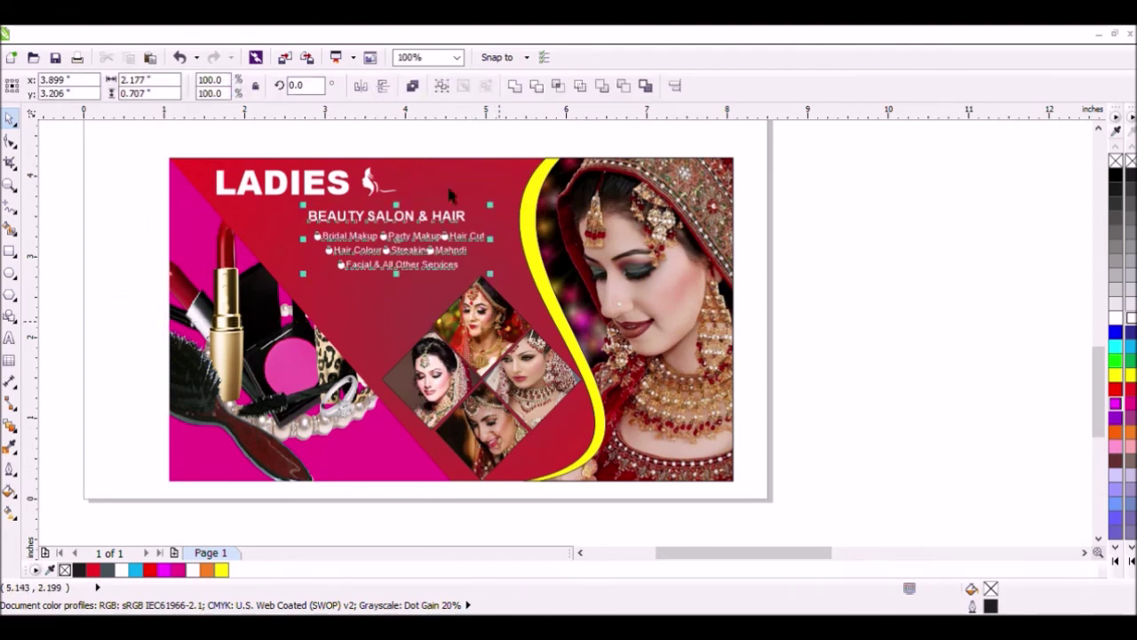
pyautogui.click(441, 87)
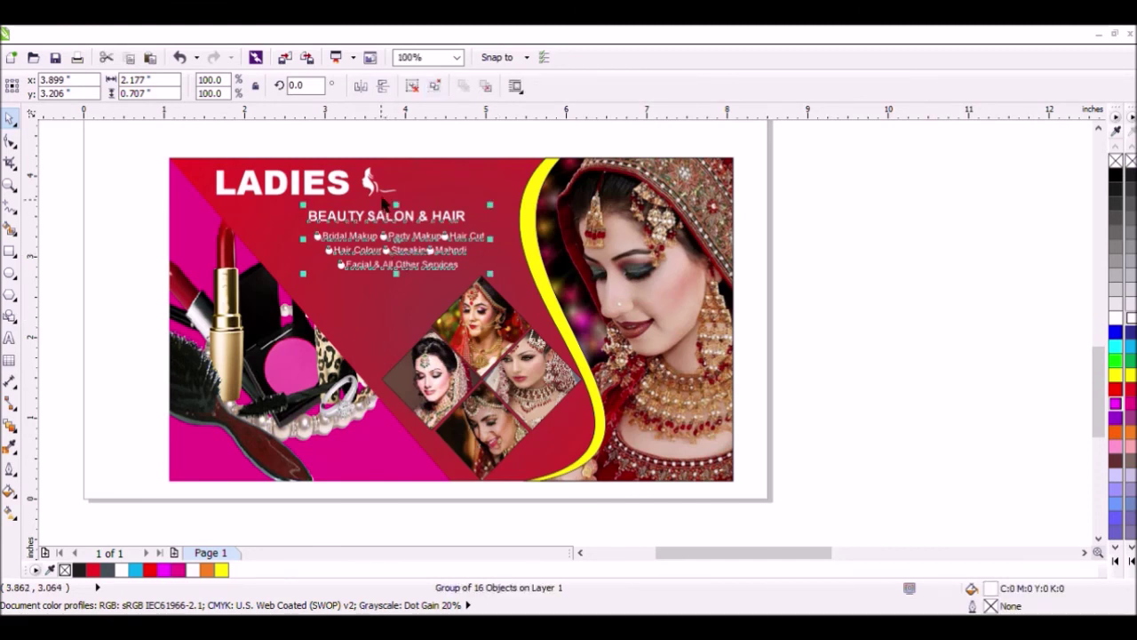
# - Draw a black-filled rectangle about 0.81 by 0.58 inches at the card's upper edge, between the LADIES title and the yellow curve
pyautogui.click(10, 252)
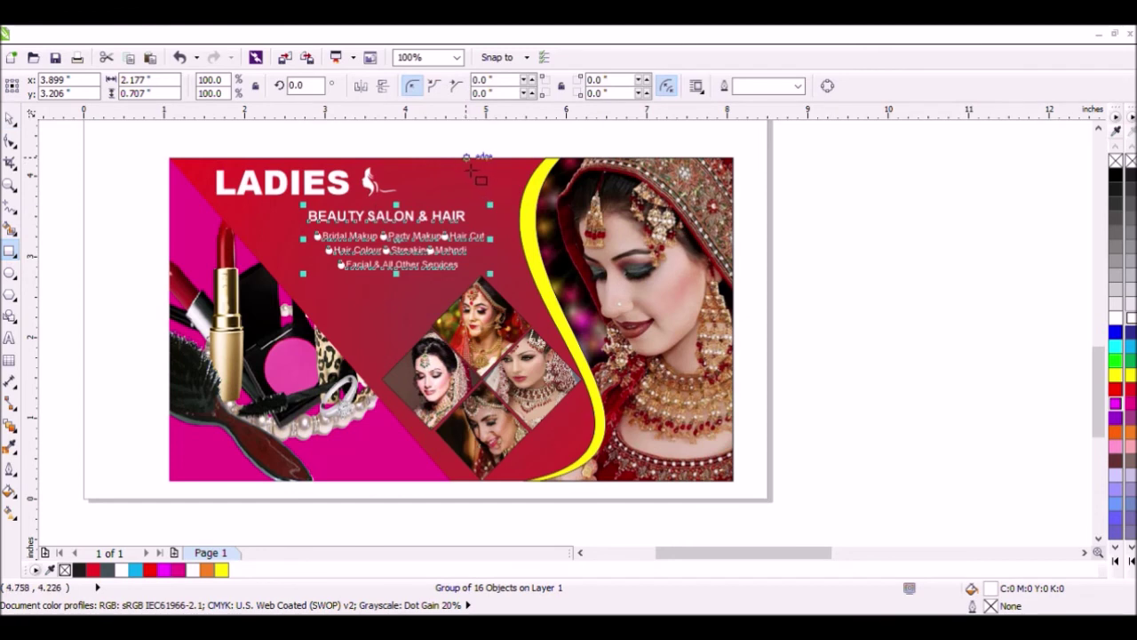
pyautogui.moveTo(451, 158); pyautogui.dragTo(516, 205)
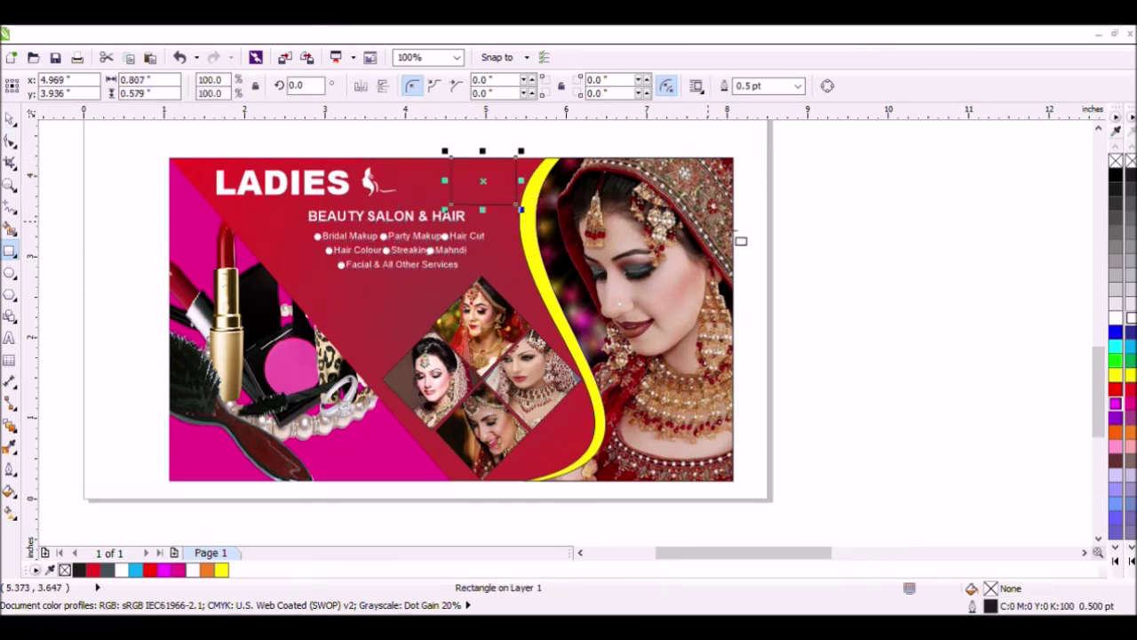
pyautogui.click(1116, 174)
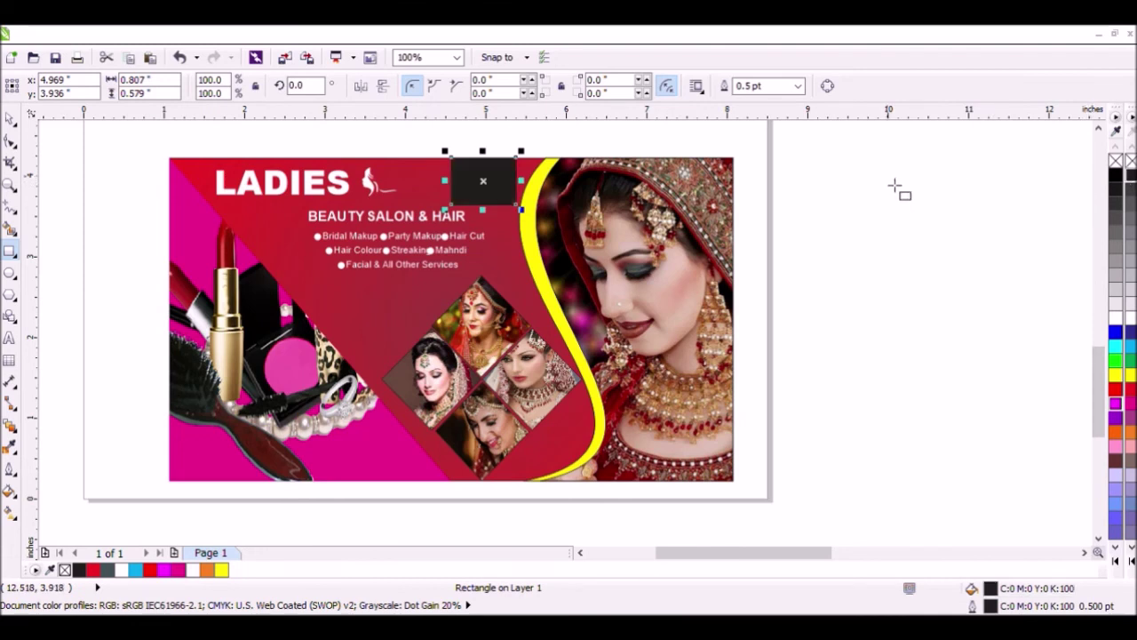
pyautogui.click(10, 119)
pyautogui.click(77, 140)
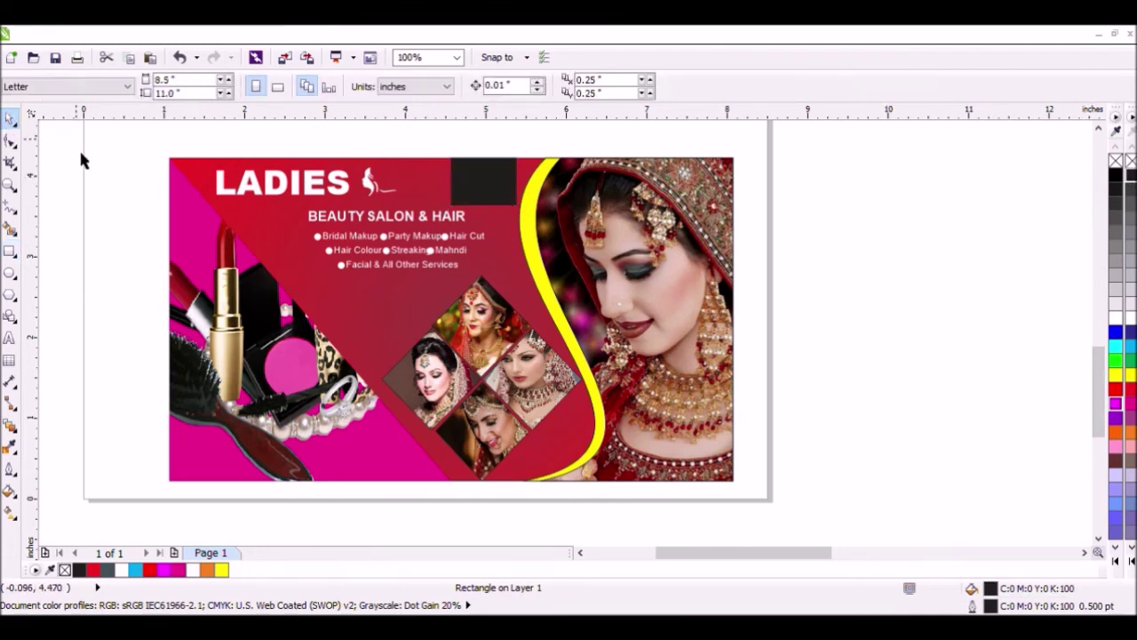
# - Delete the spare bridal photo lying outside the page
pyautogui.scroll(-2, 87, 156)
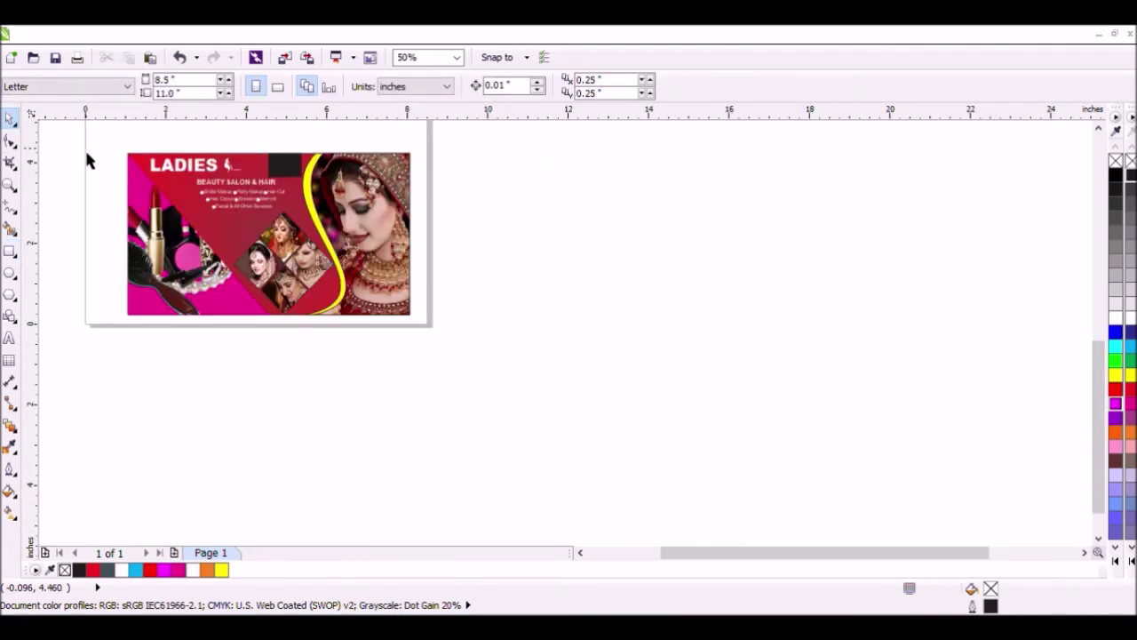
pyautogui.scroll(-1, 163, 148)
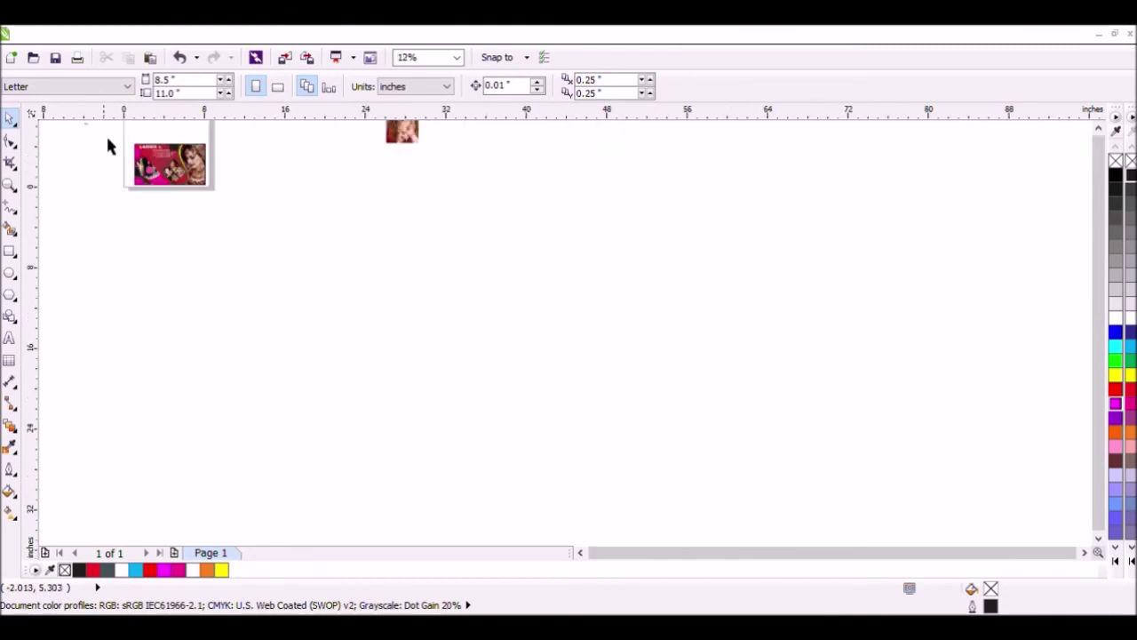
pyautogui.scroll(-1, 504, 219)
pyautogui.click(449, 161)
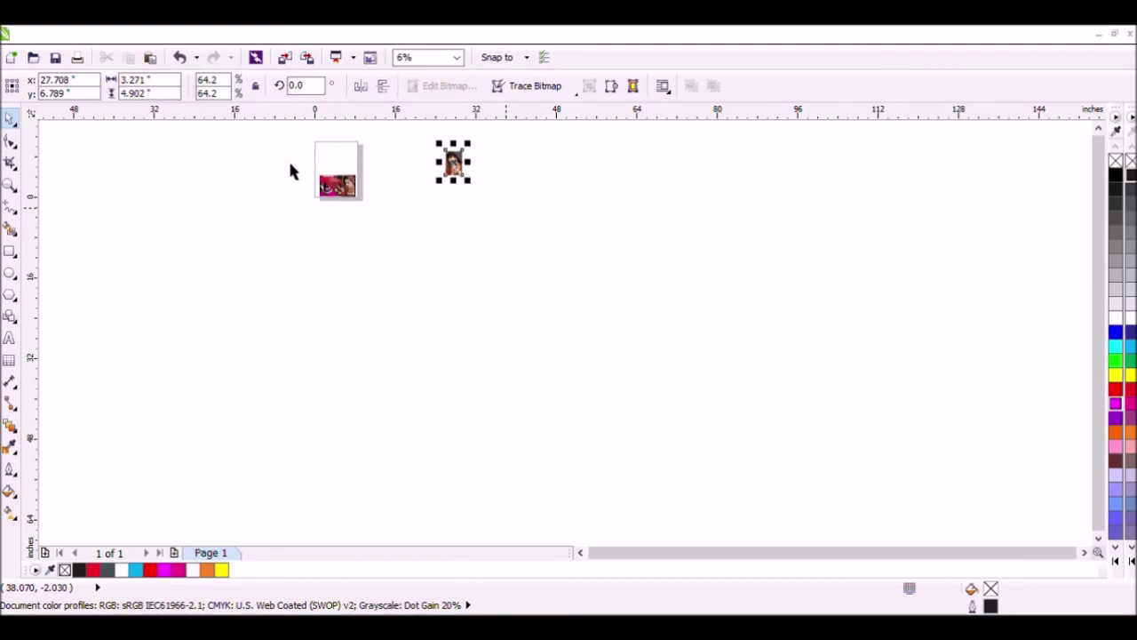
pyautogui.press('Delete')
# - Bring the ONLY FOR LADIES text to the front, fill it white and enlarge it to about 0.68 by 0.26 inches on the black rectangle
pyautogui.moveTo(303, 177); pyautogui.dragTo(376, 221)
pyautogui.click(10, 184)
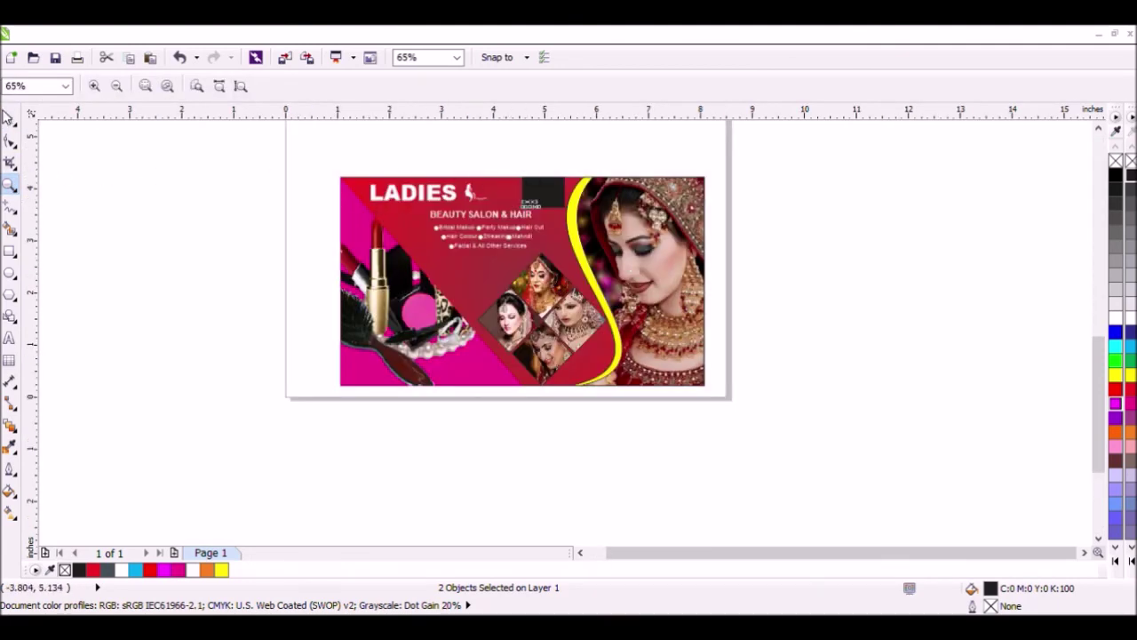
pyautogui.click(10, 118)
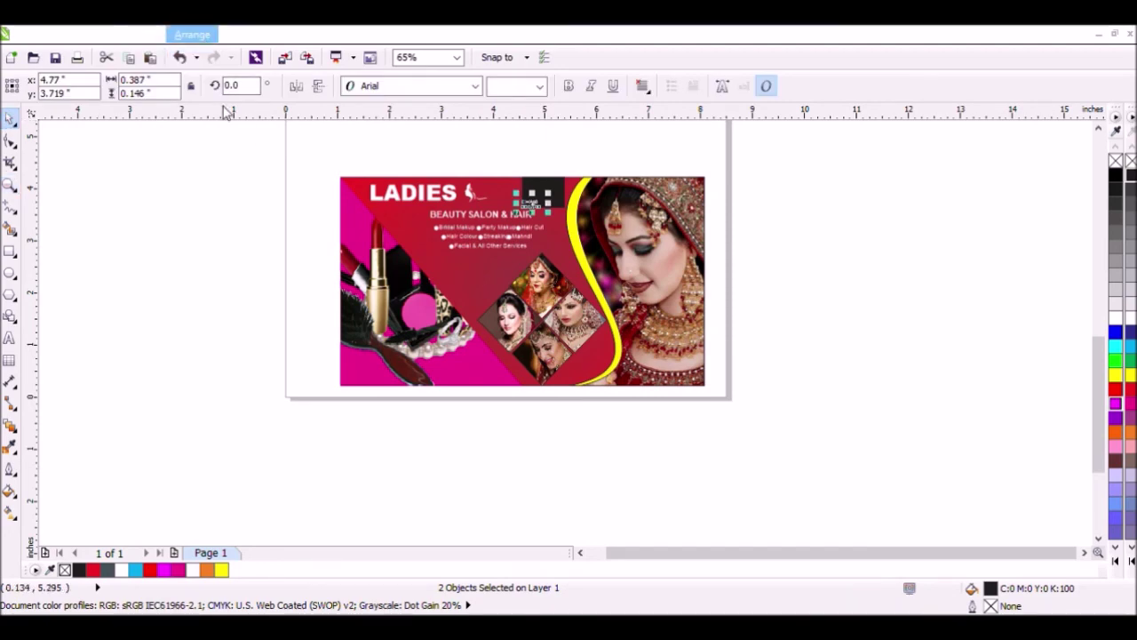
pyautogui.scroll(2, 527, 159)
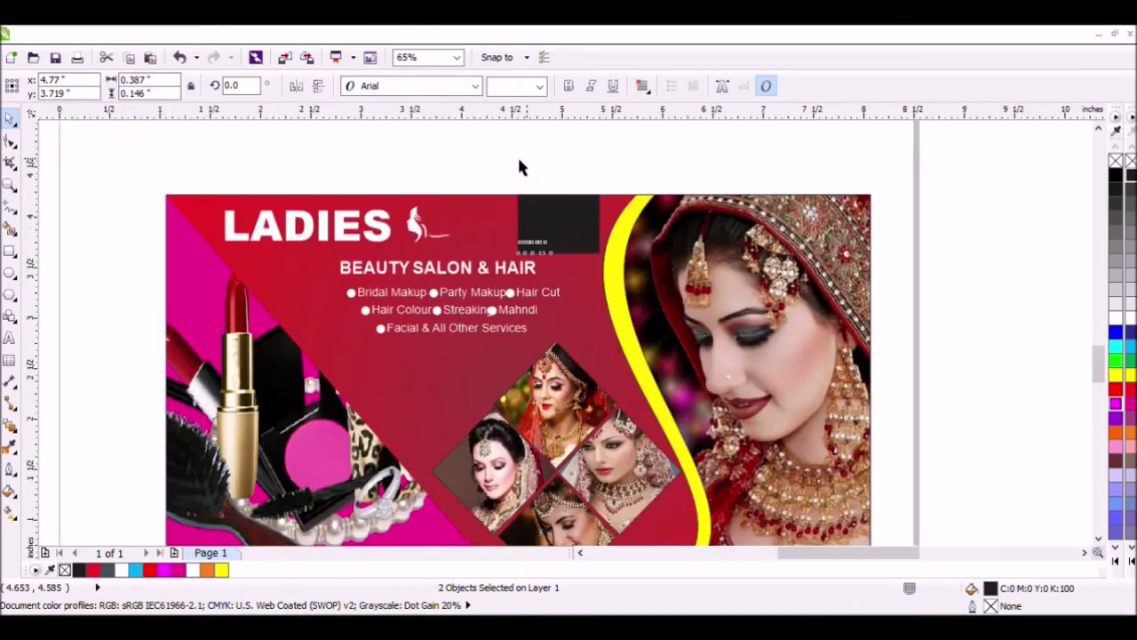
pyautogui.moveTo(550, 331); pyautogui.dragTo(646, 341)
pyautogui.click(1116, 317)
pyautogui.moveTo(527, 264); pyautogui.dragTo(516, 252)
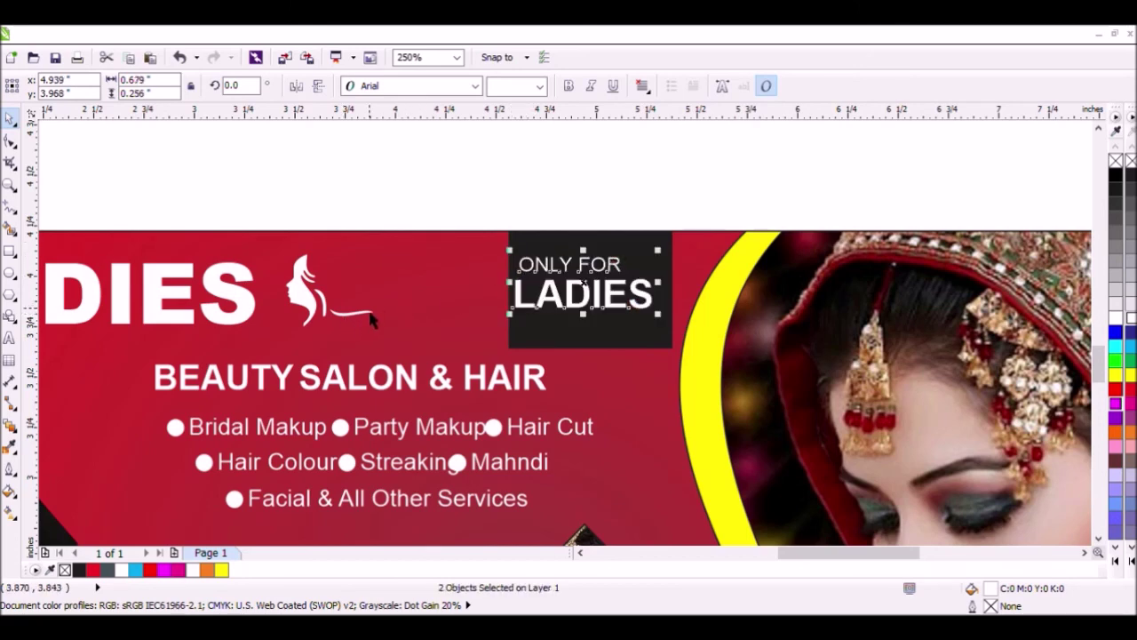
# - Add the artistic text "Shine Learning Point" in the empty area above the card
pyautogui.scroll(-1, 372, 321)
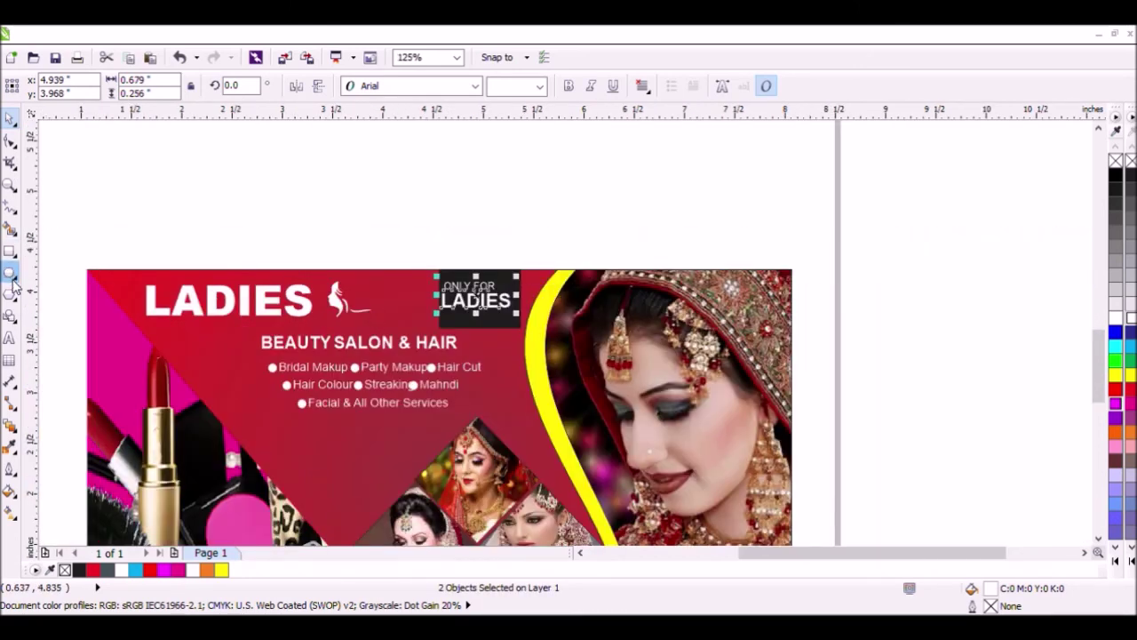
pyautogui.click(9, 339)
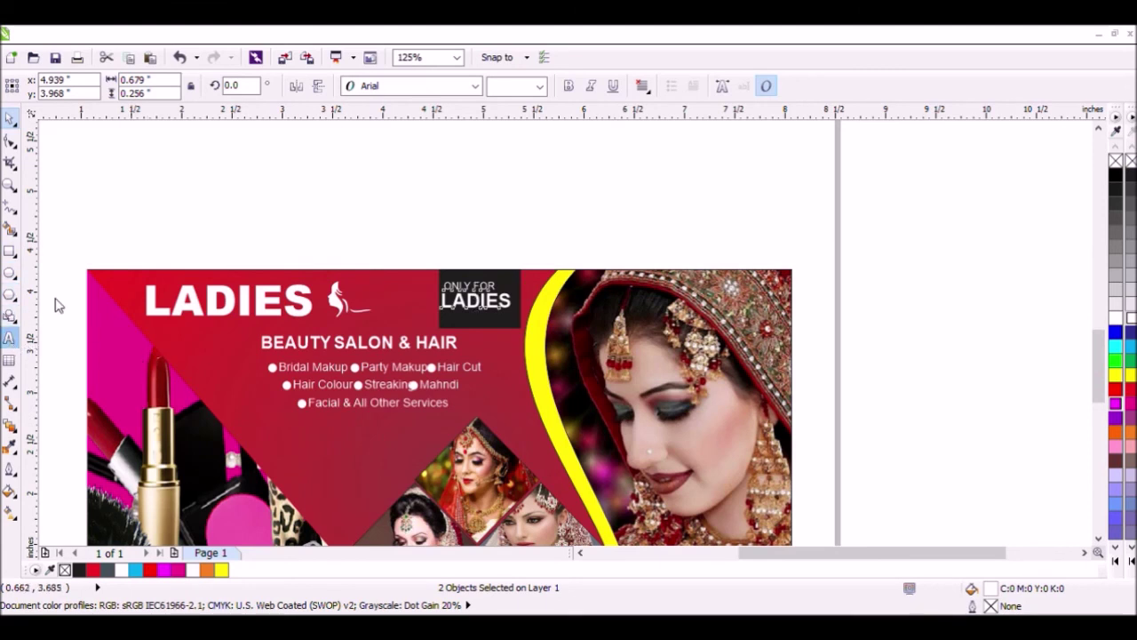
pyautogui.click(249, 240)
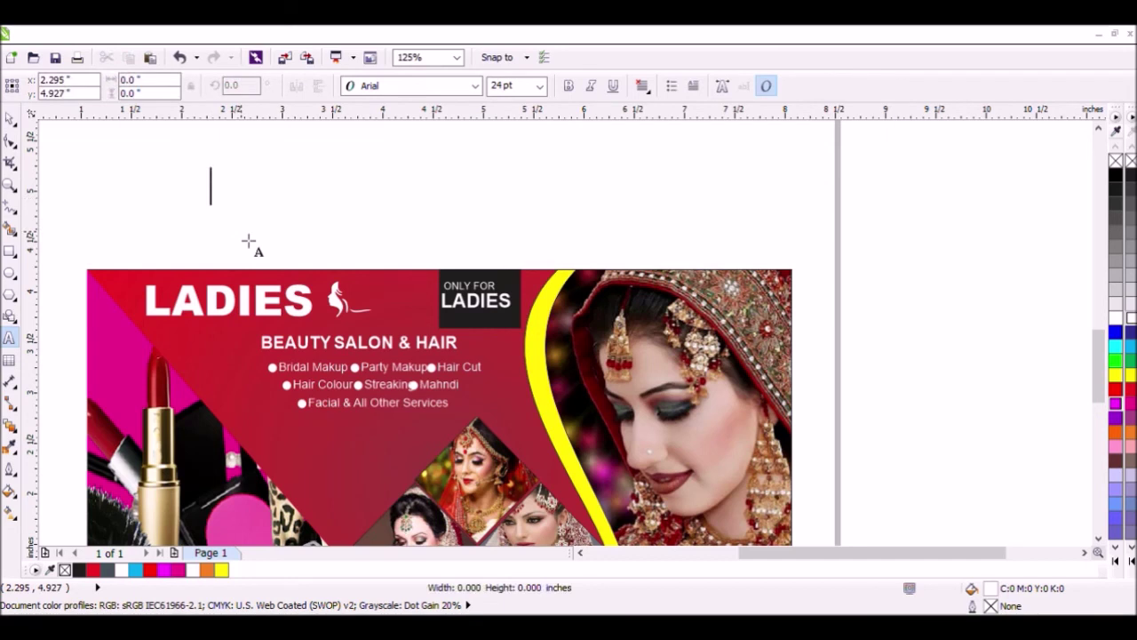
pyautogui.write('Shine')
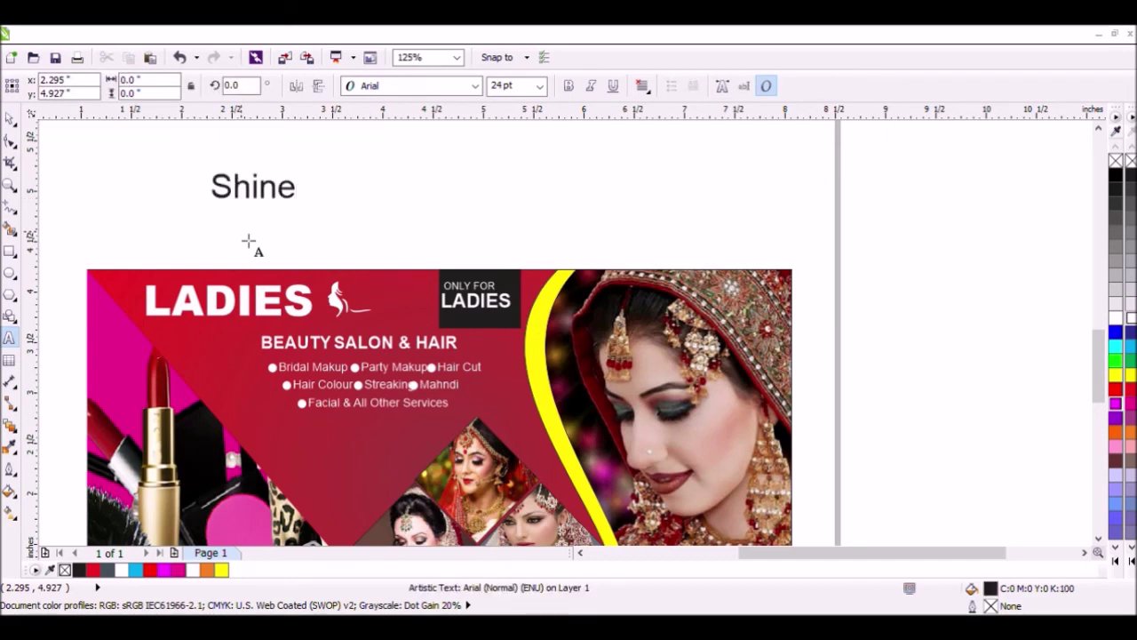
pyautogui.write(' Lear')
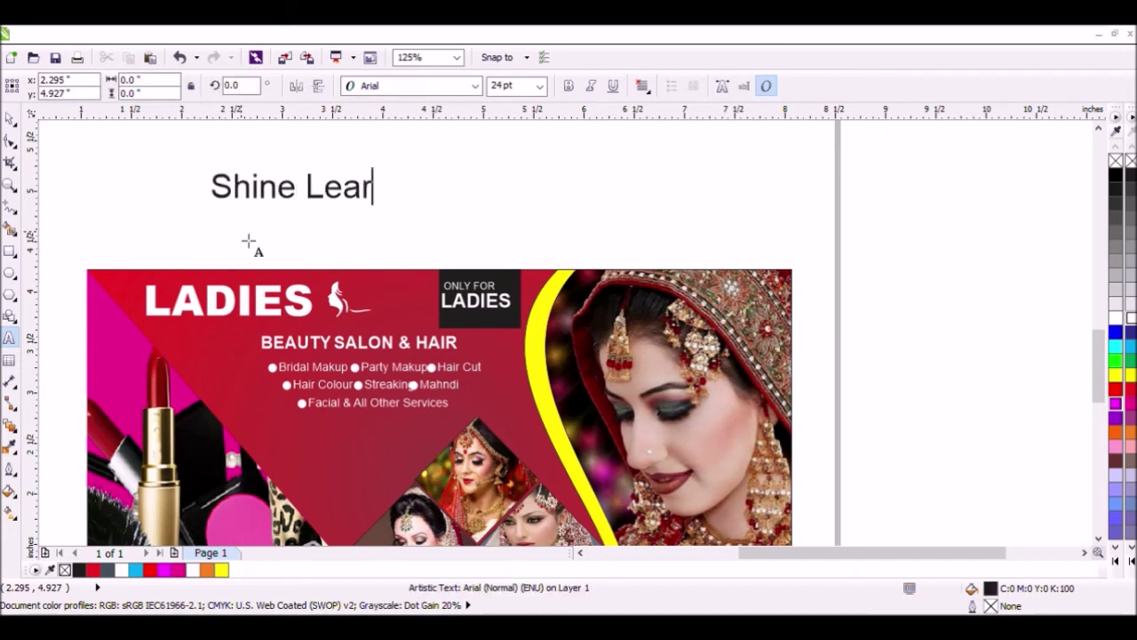
pyautogui.write('ning Point')
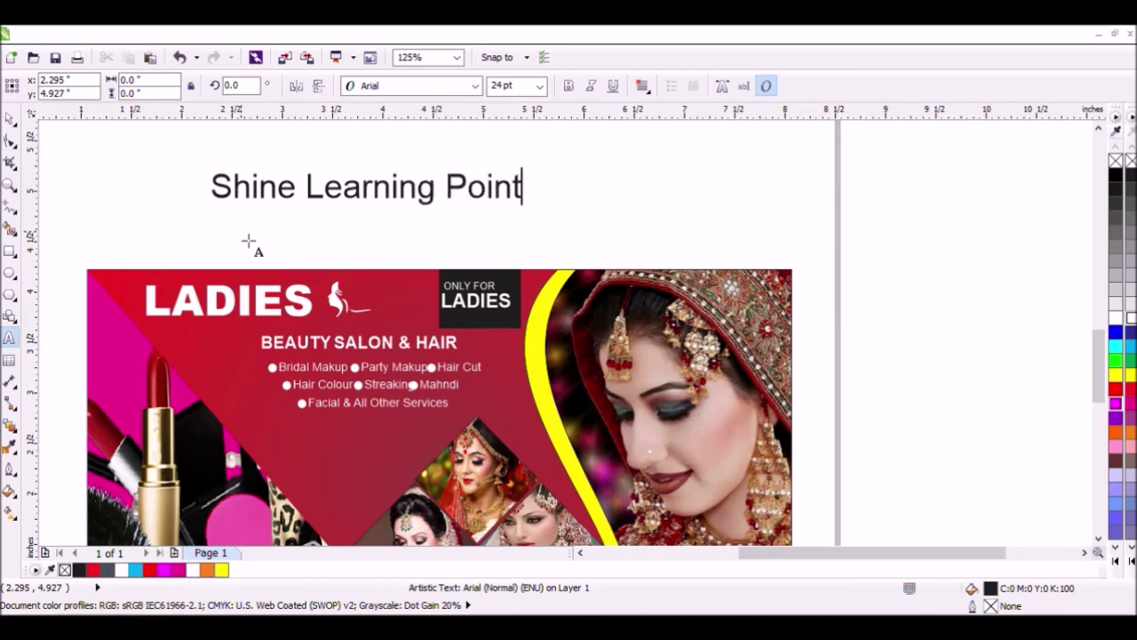
pyautogui.press('Escape')
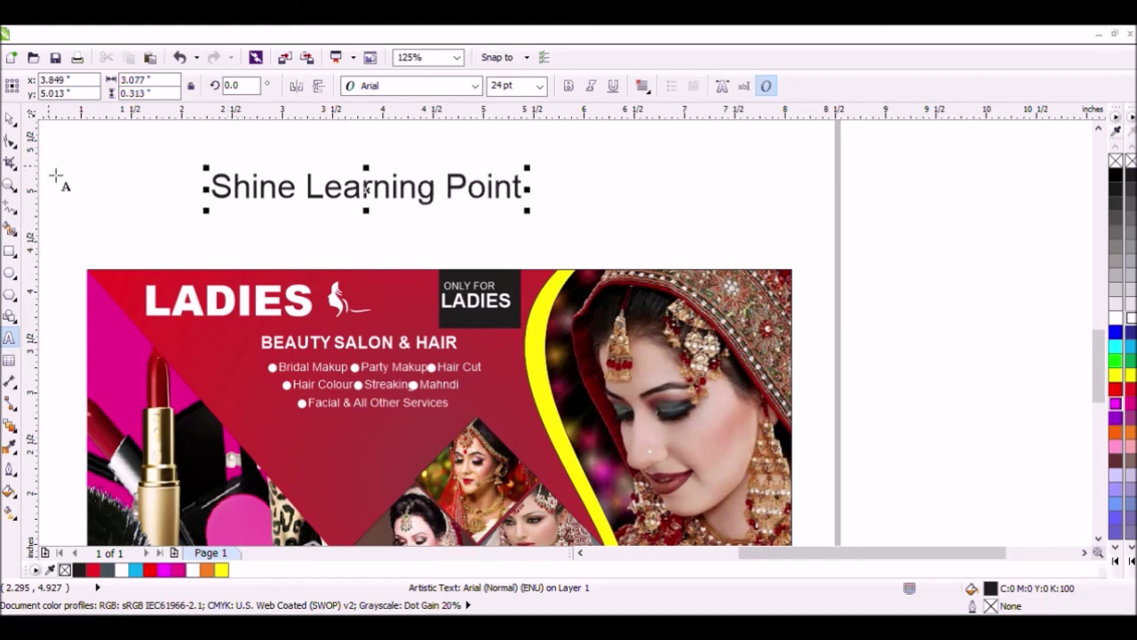
pyautogui.hotkey('ctrl', 'space')
# - Set the font of the Shine Learning Point text to Aircruiser Italic
pyautogui.click(475, 86)
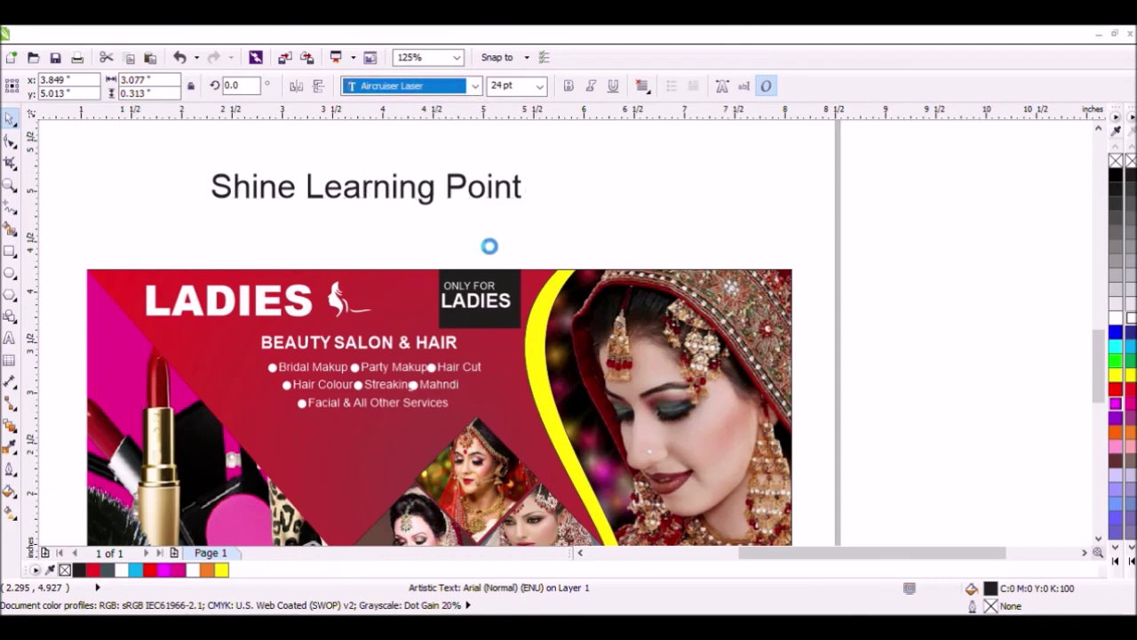
pyautogui.click(477, 229)
pyautogui.click(576, 150)
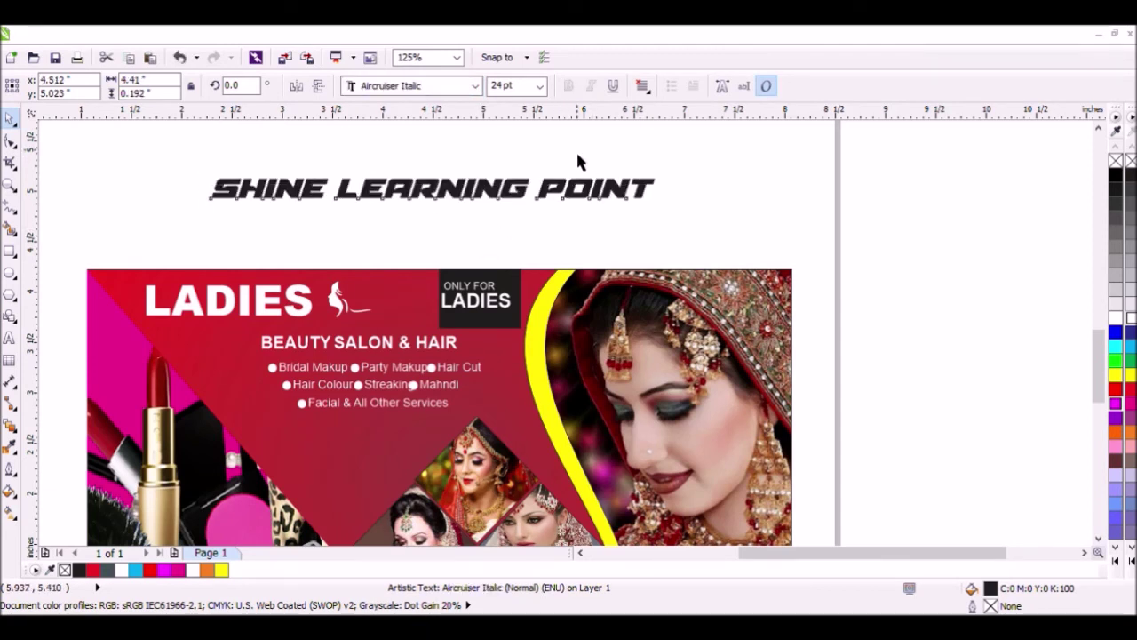
# - Shrink the Shine Learning Point text to about 1.81 inches wide and place it below the services list with a white fill
pyautogui.click(650, 212)
pyautogui.moveTo(673, 218); pyautogui.dragTo(399, 228)
pyautogui.moveTo(298, 199); pyautogui.dragTo(359, 442)
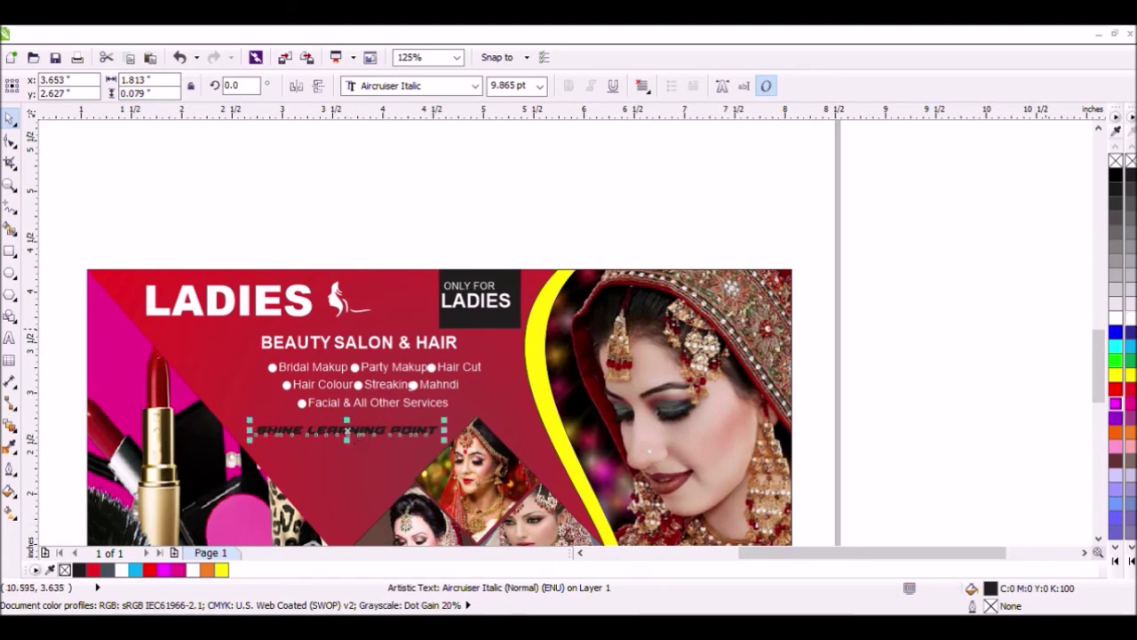
pyautogui.scroll(-2, 484, 205)
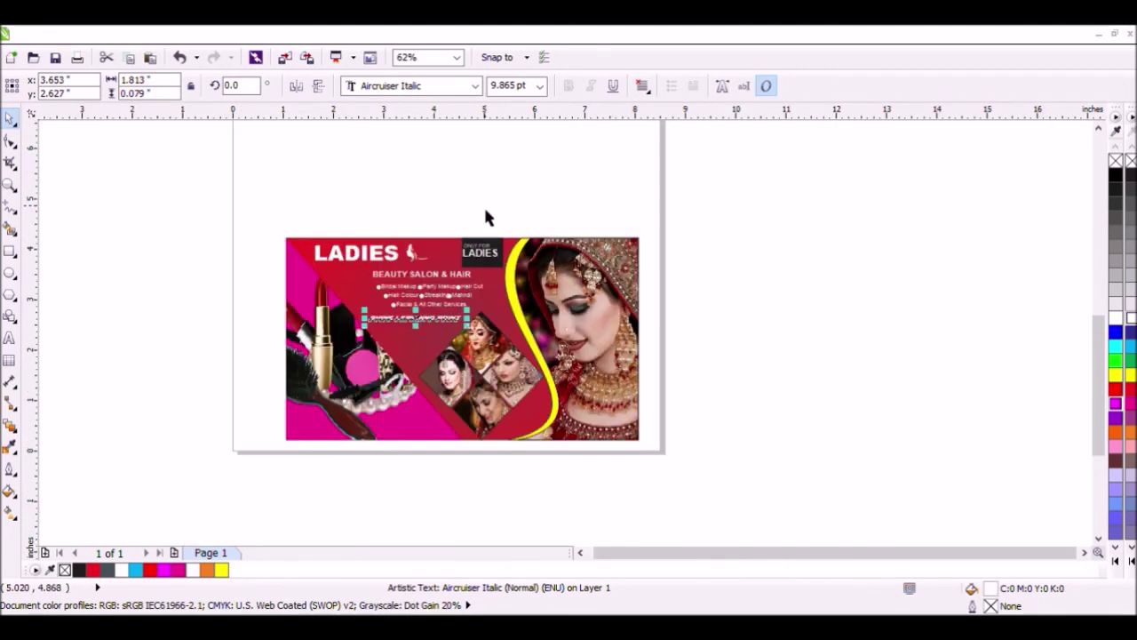
pyautogui.click(7, 182)
pyautogui.moveTo(277, 233); pyautogui.dragTo(655, 452)
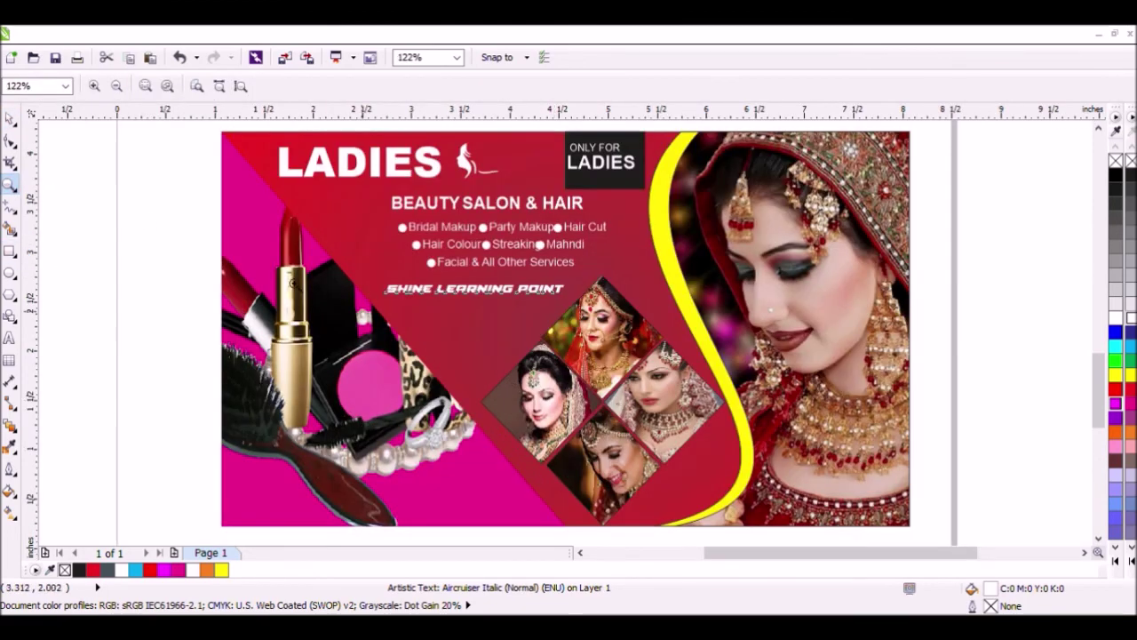
pyautogui.click(9, 118)
pyautogui.click(133, 187)
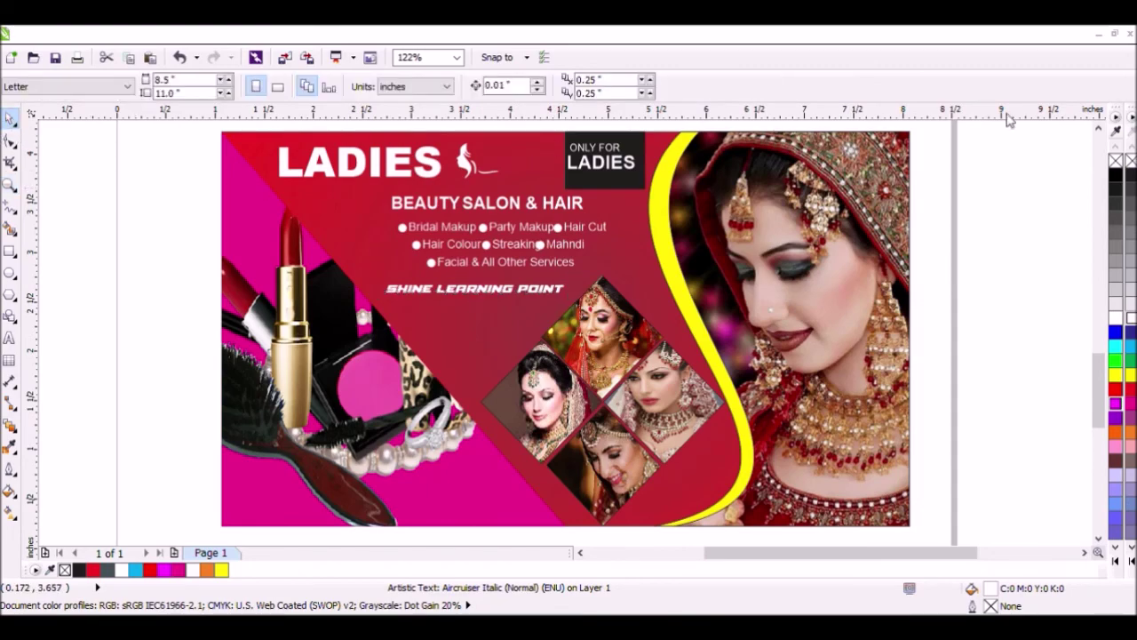